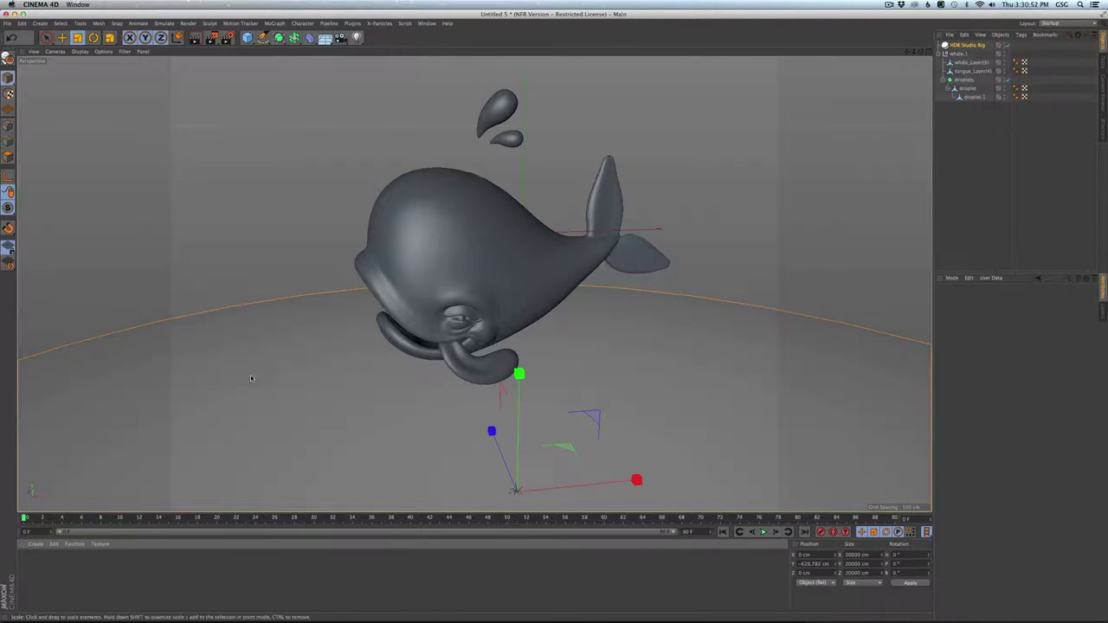
Step: Open TopCoat, create a Flakes material, and apply it to the whale's body in the viewport
key(shift+t)
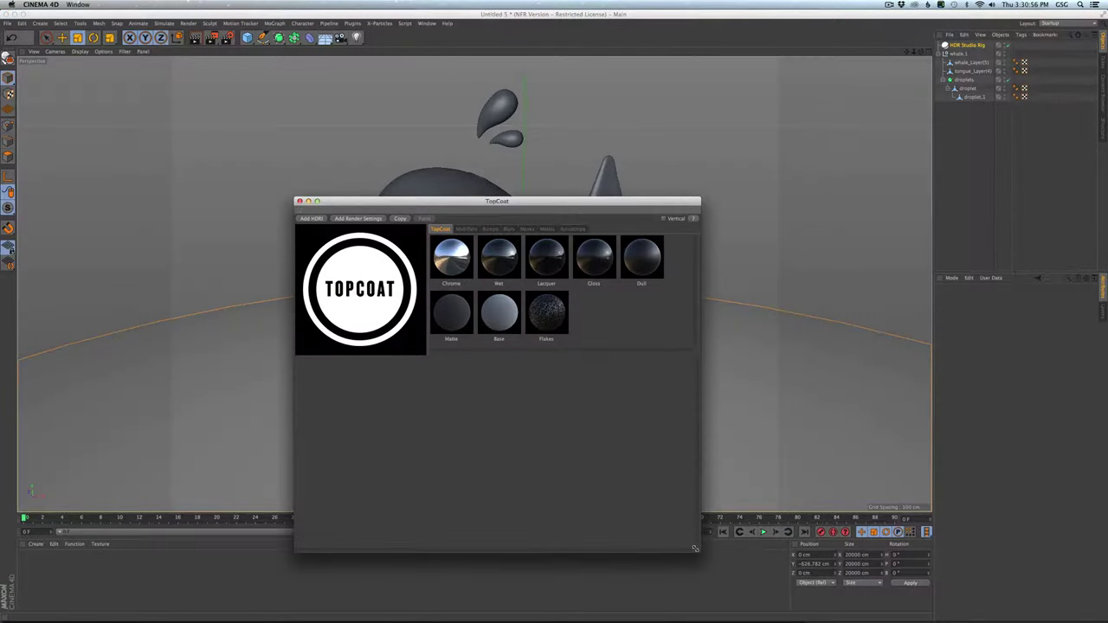
drag(693, 547, 775, 506)
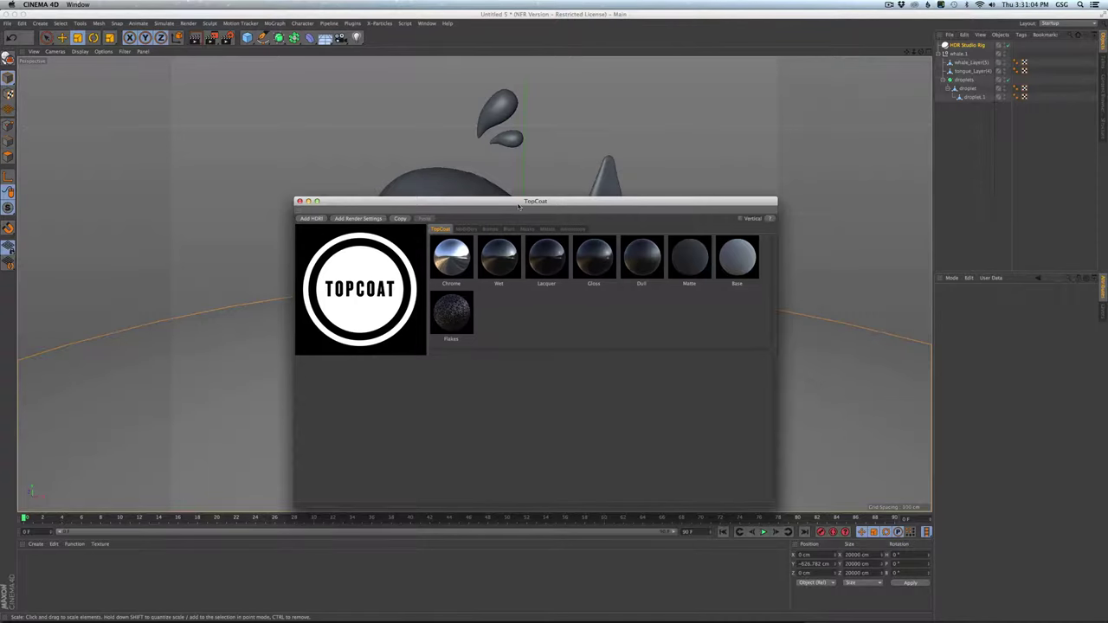
drag(519, 206, 652, 207)
click(584, 315)
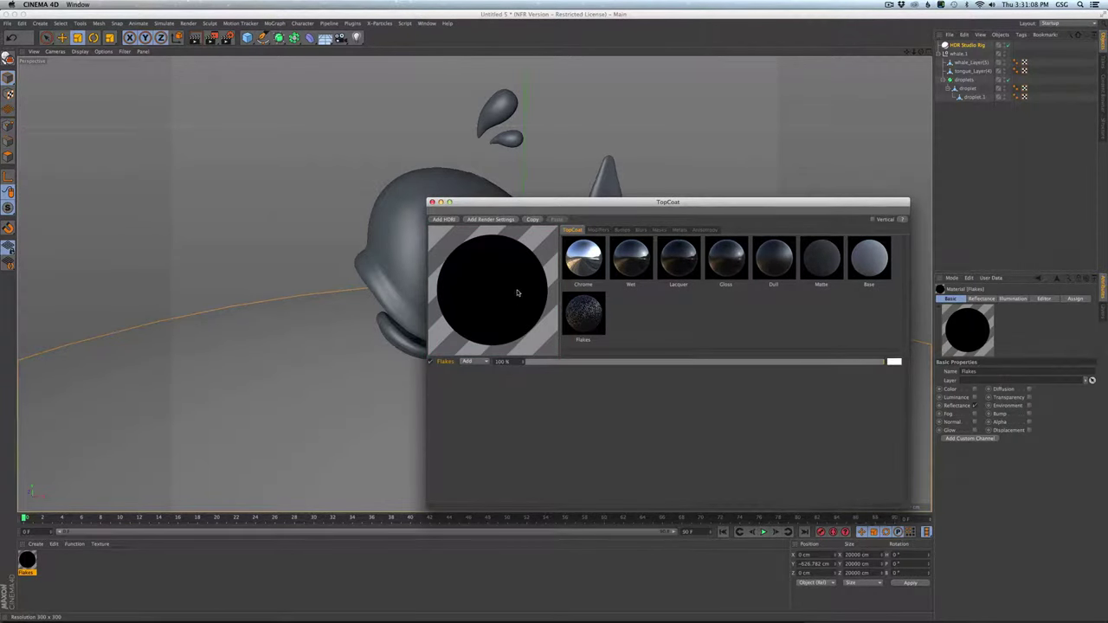
drag(507, 205, 607, 282)
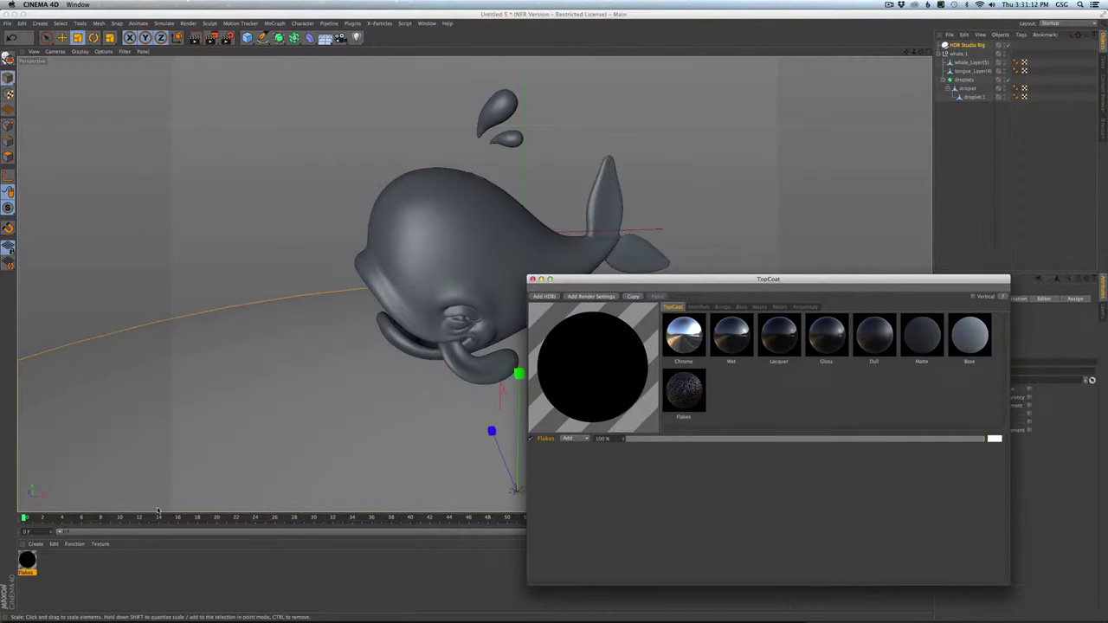
drag(27, 560, 420, 301)
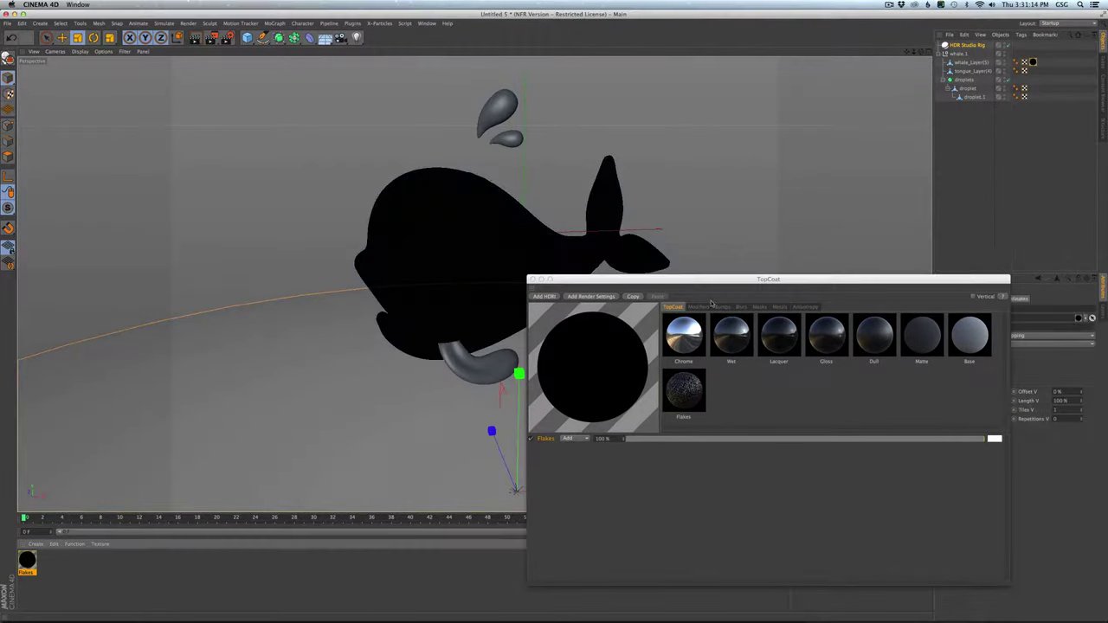
Step: Add the TopCoat render settings and activate the LK Medium preset
click(591, 296)
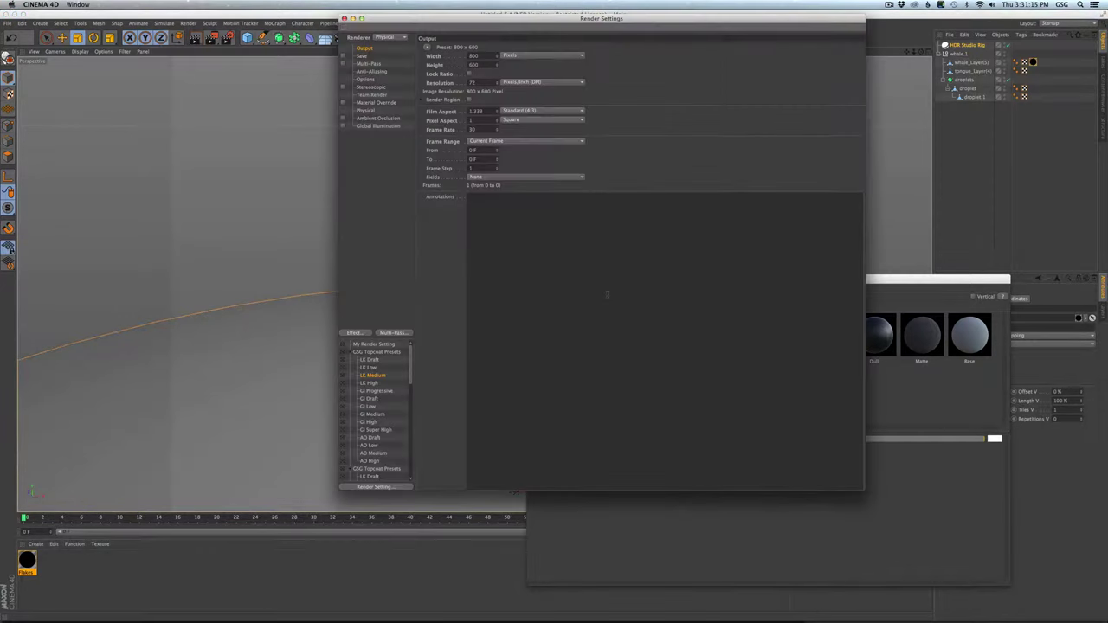
click(344, 376)
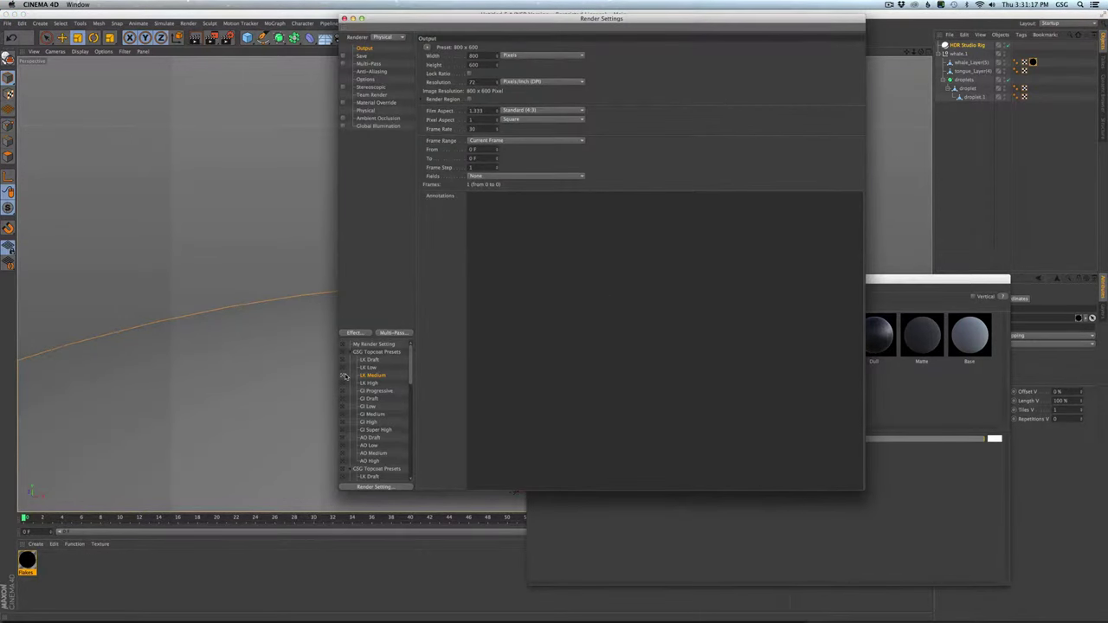
click(343, 19)
Step: Move the Flakes texture tag to the whale's parent group and render a close-up of the whale in the viewport
drag(583, 276, 602, 278)
drag(1032, 63, 1032, 54)
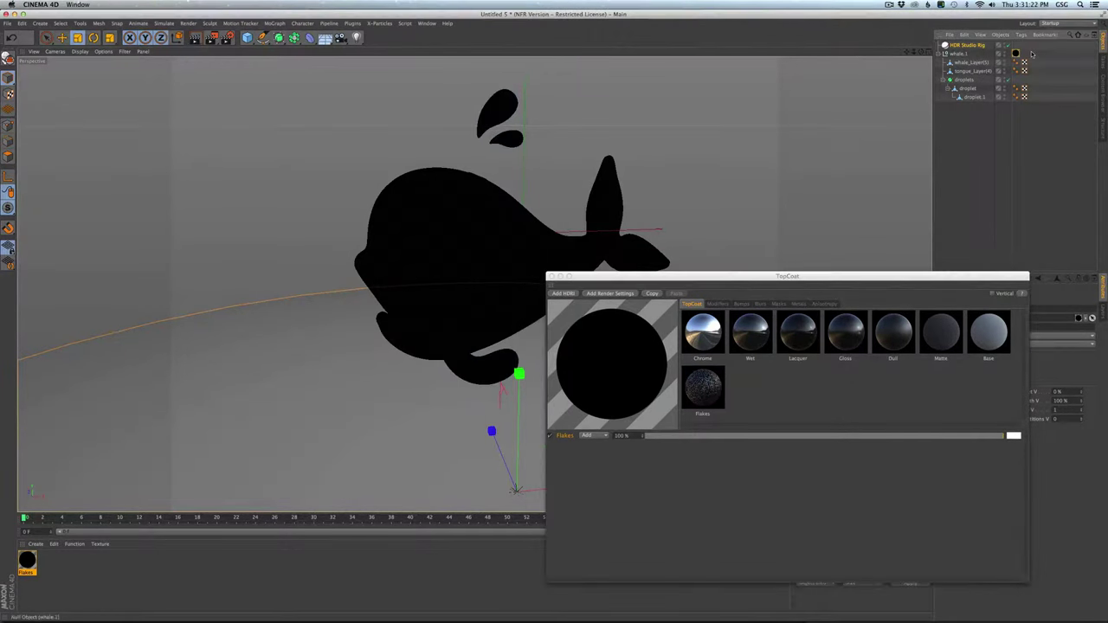
click(747, 274)
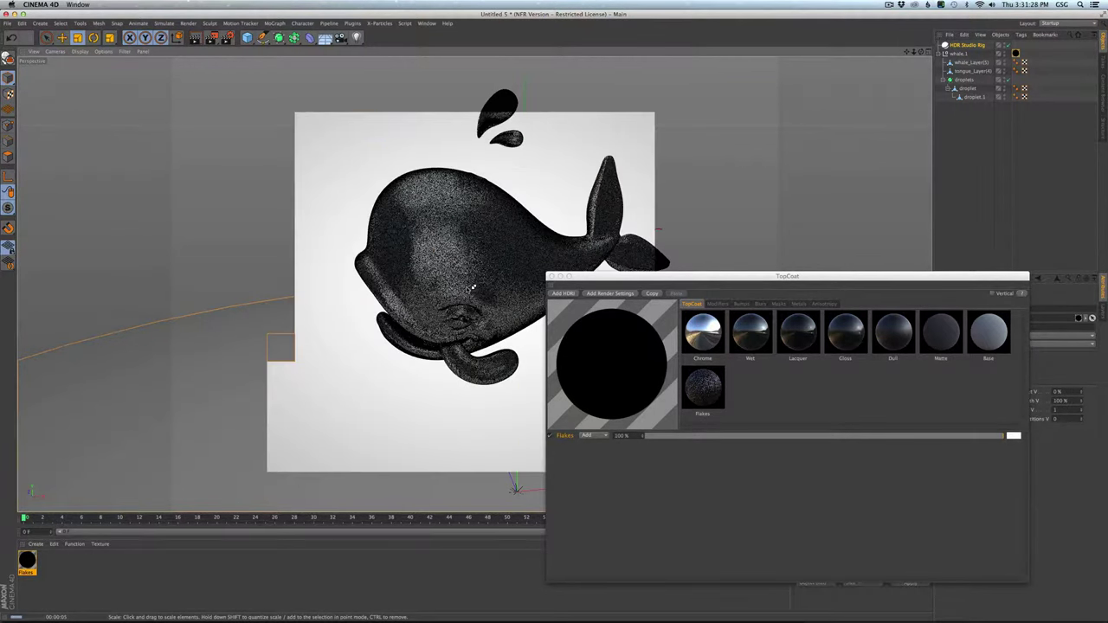
alt+right_drag(459, 287, 527, 272)
alt+drag(528, 272, 633, 331)
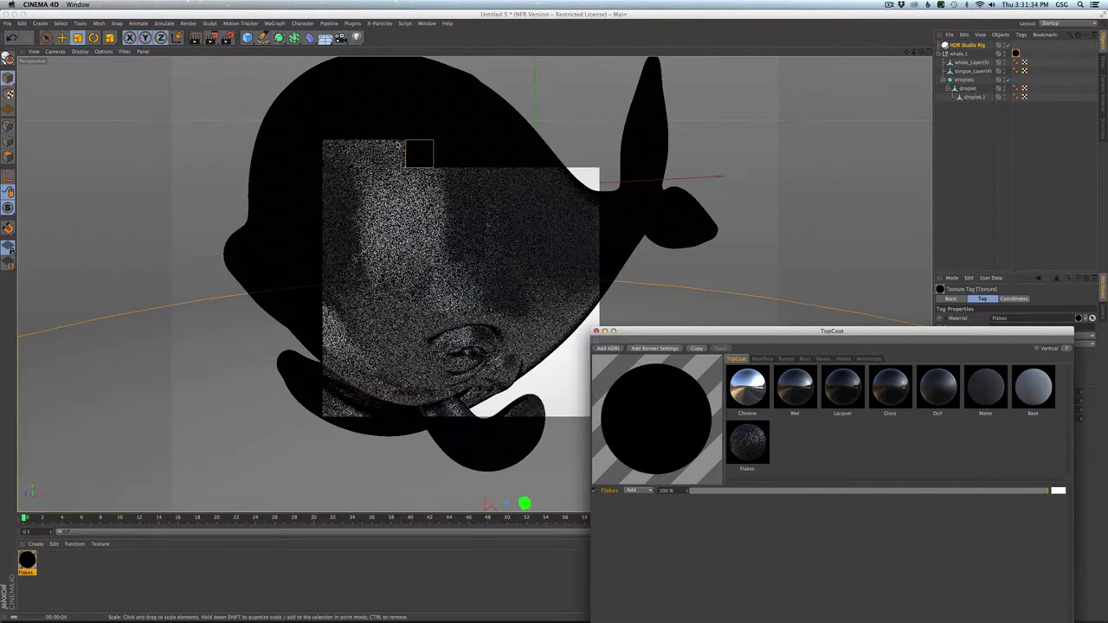
drag(736, 334, 717, 239)
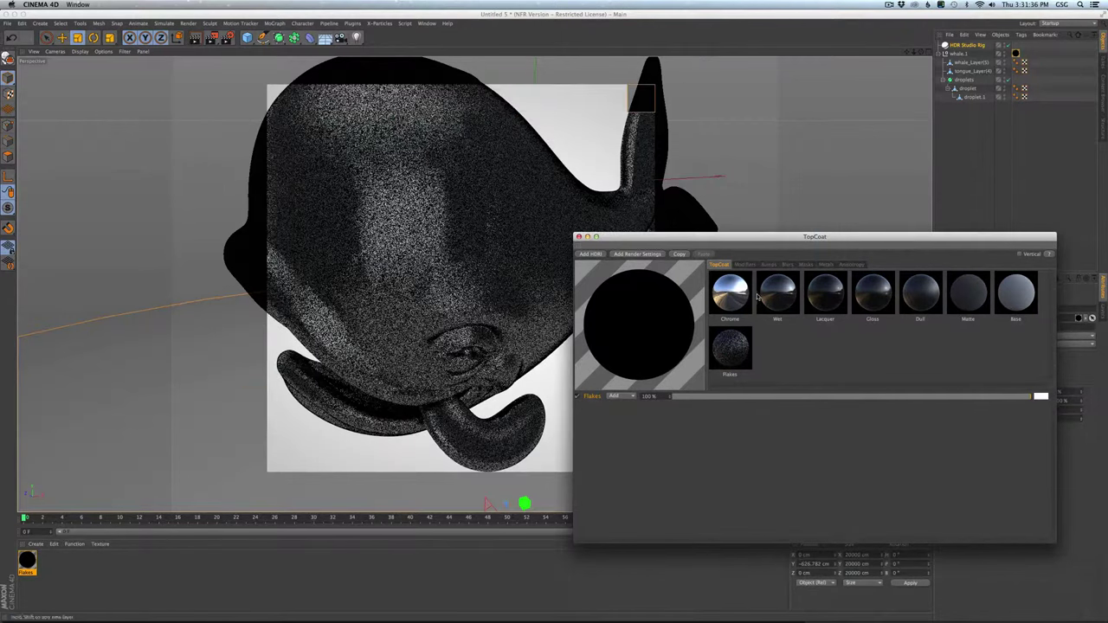
Step: Set the Flakes layer's noise scale to 500% and render the viewport
click(745, 264)
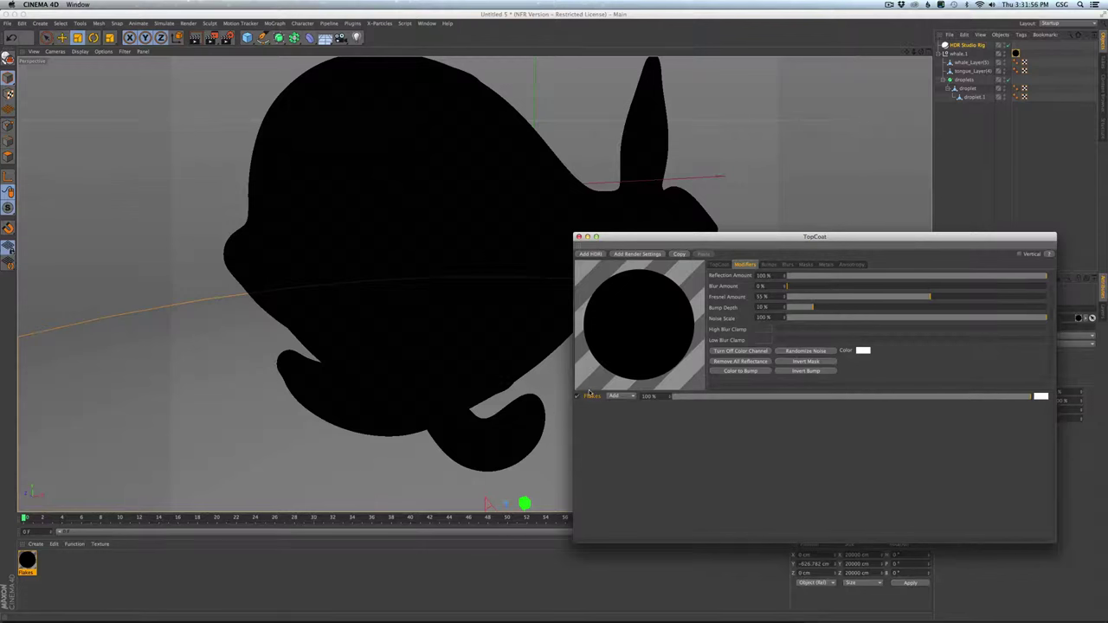
click(587, 394)
click(760, 318)
key(Return)
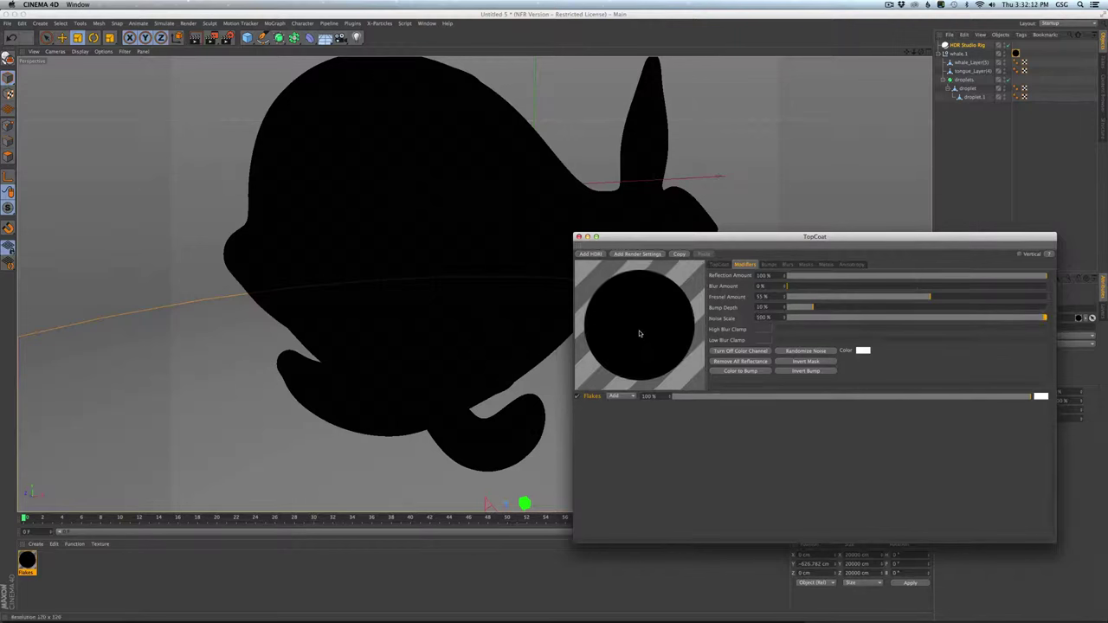
click(582, 32)
key(super+r)
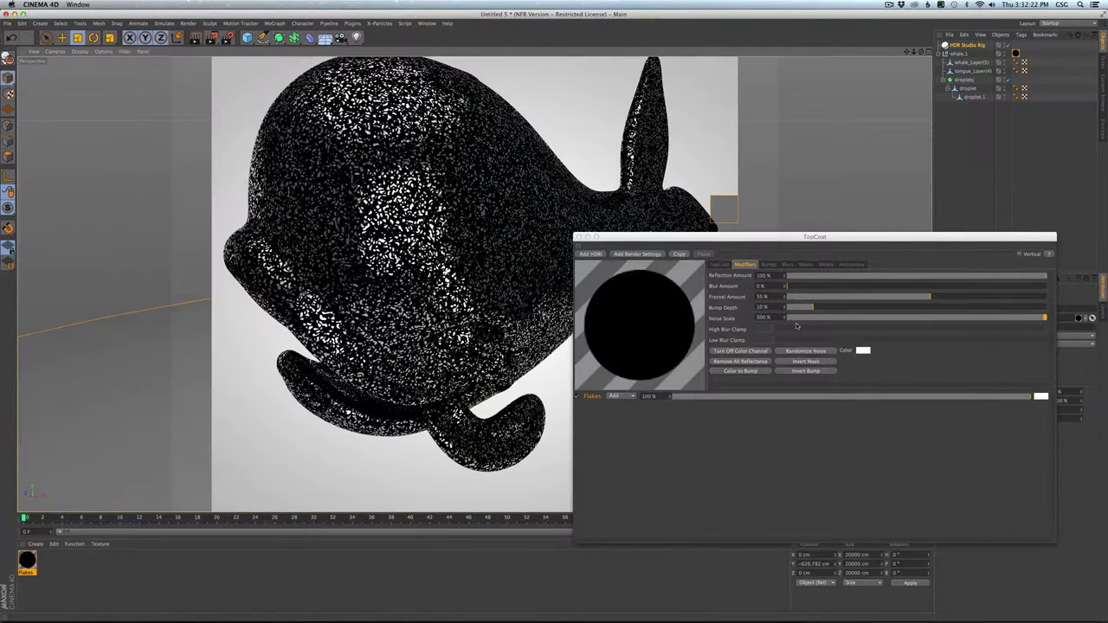
Step: Test a noise scale of 23% on the Flakes layer in a viewport render, and restore it to 100%
click(826, 320)
drag(826, 319, 847, 319)
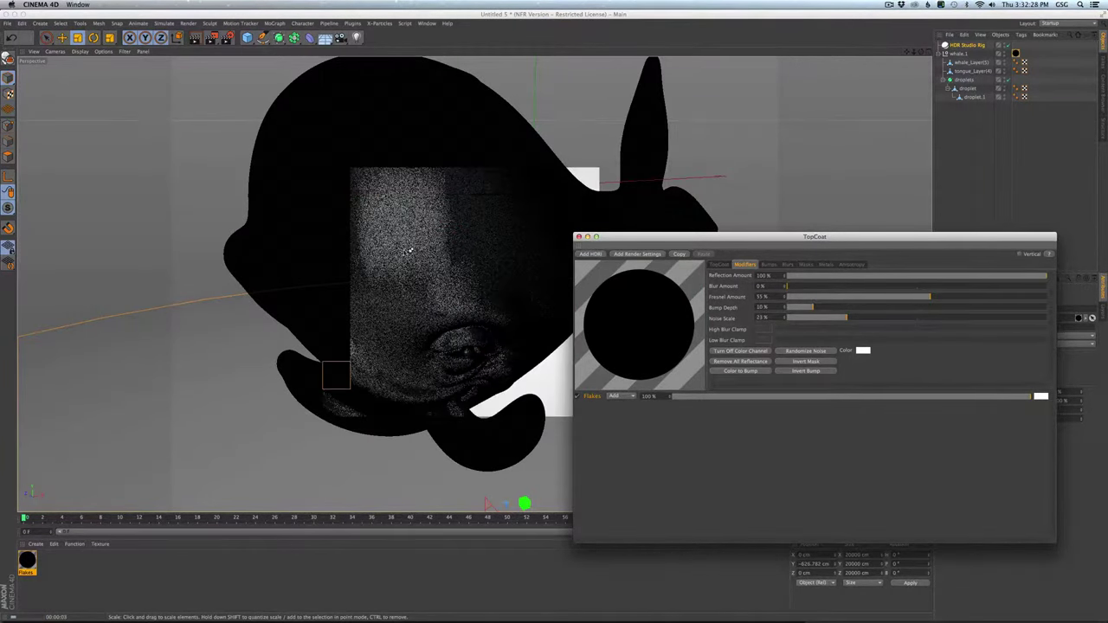
drag(935, 318, 1047, 322)
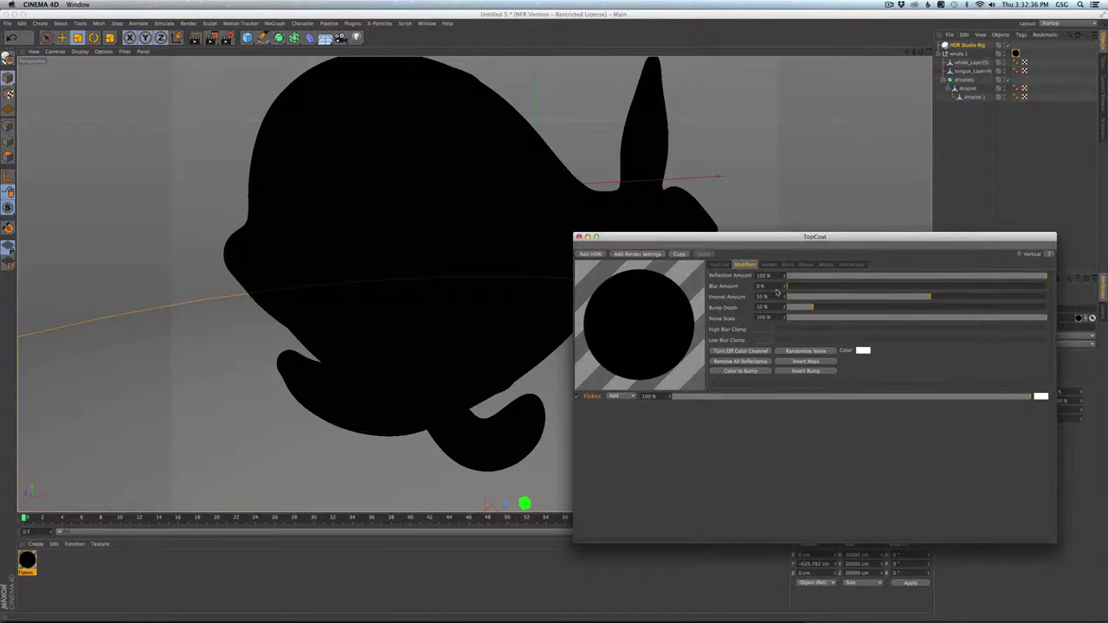
Step: Replace the Flakes layer with Chrome and try reflection amounts of 14% and 200%, returning to 100%
click(722, 265)
click(731, 294)
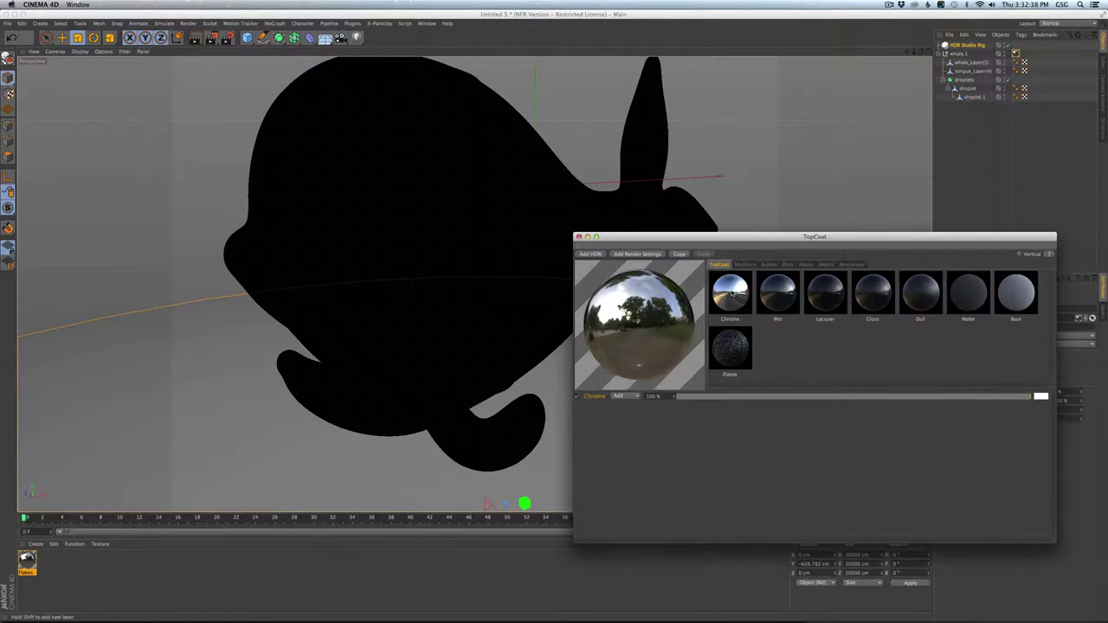
click(745, 265)
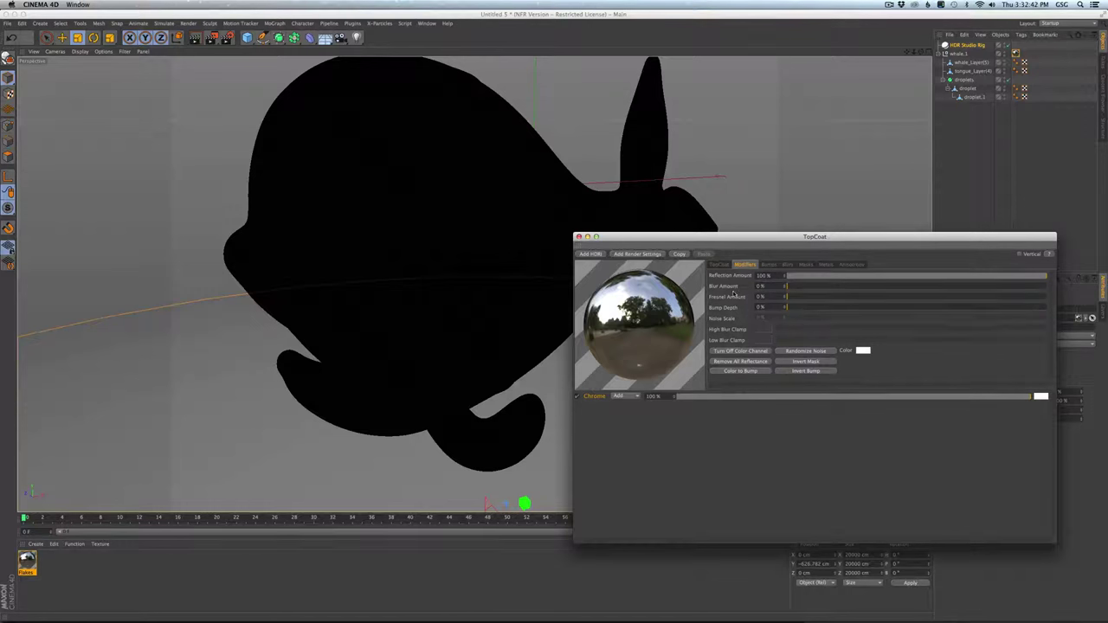
click(825, 275)
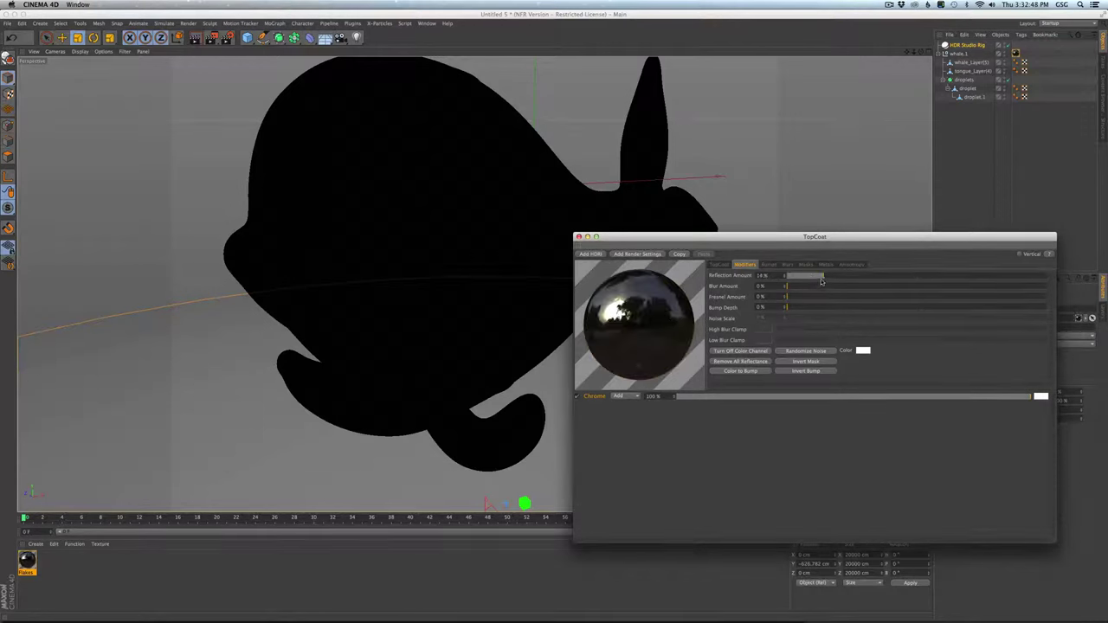
drag(822, 281, 1047, 279)
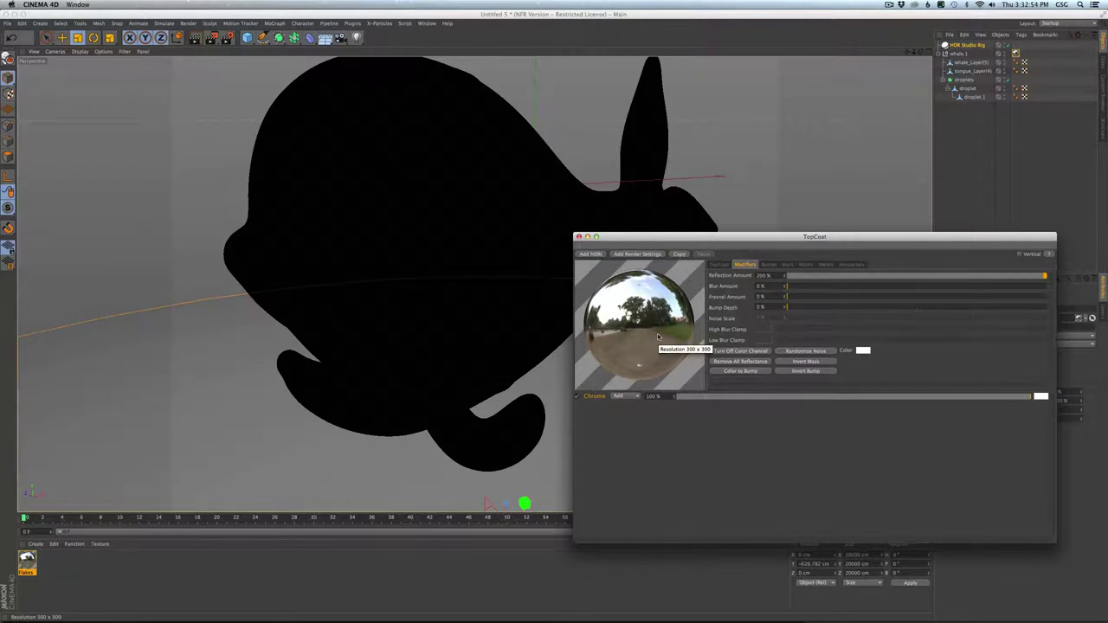
drag(878, 277, 1047, 276)
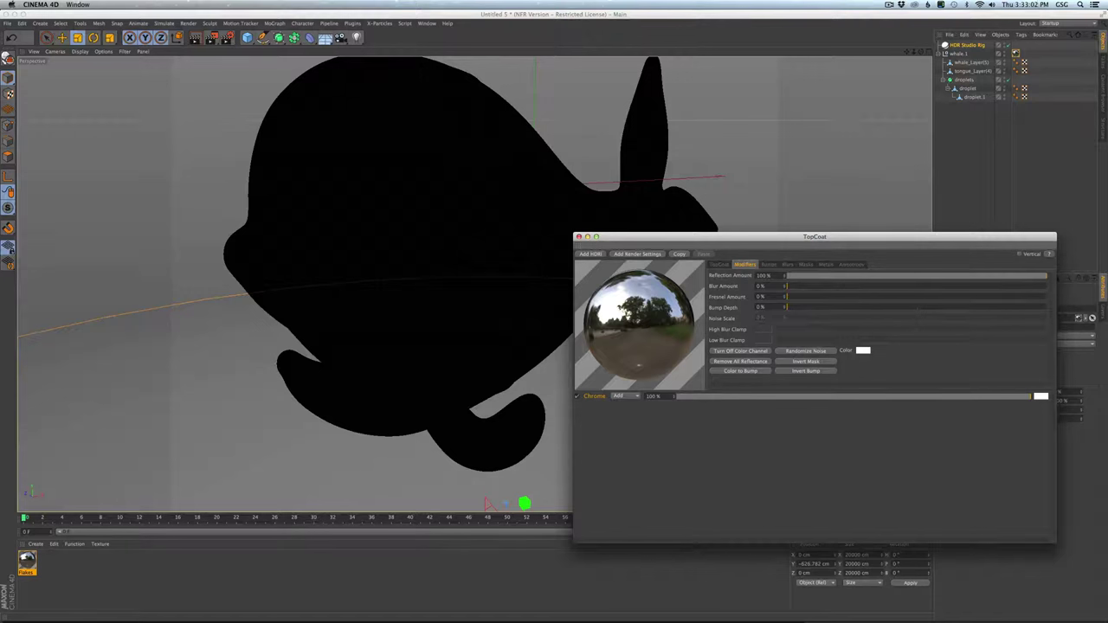
Step: Try Chrome blur amounts of 15%, 34% and 100%, reset the blur to 0%, and set the Fresnel amount to 100%
drag(813, 290, 825, 287)
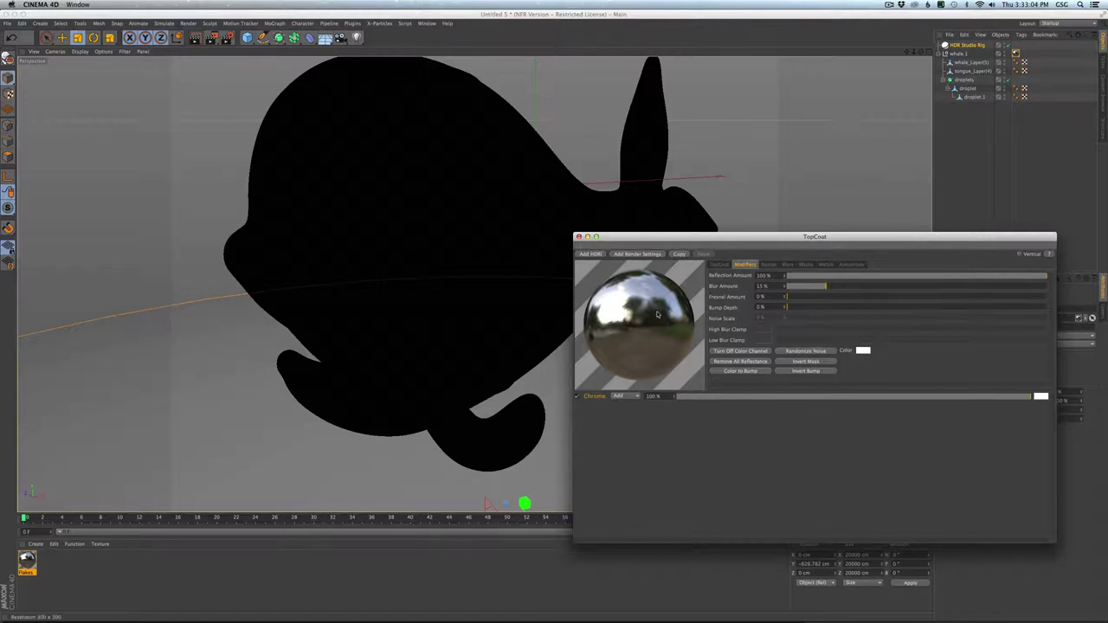
click(877, 289)
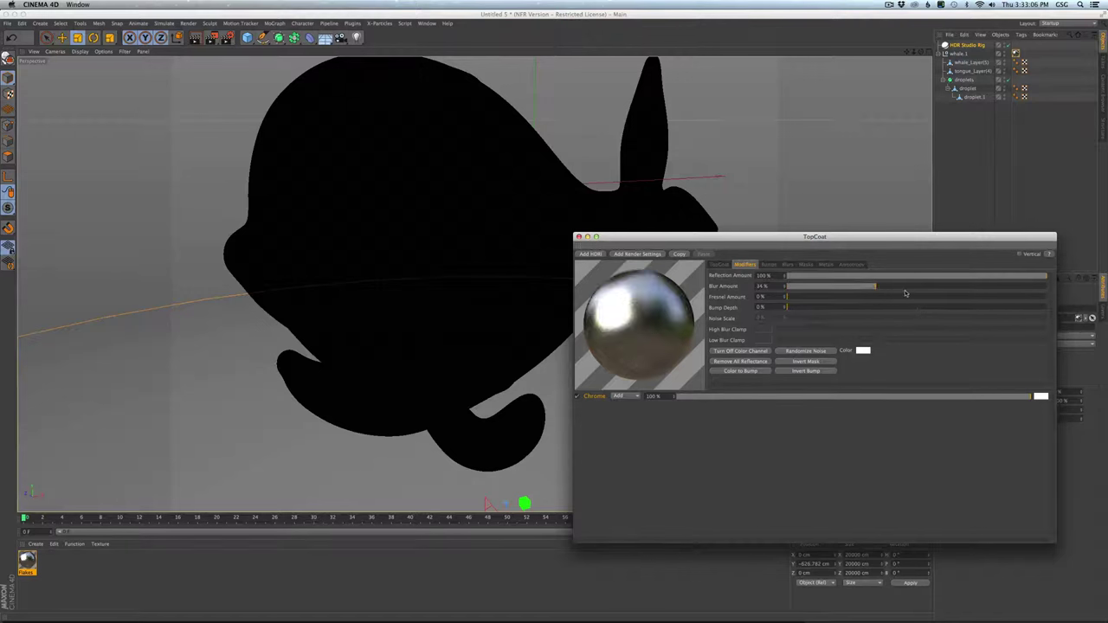
drag(937, 292, 1049, 288)
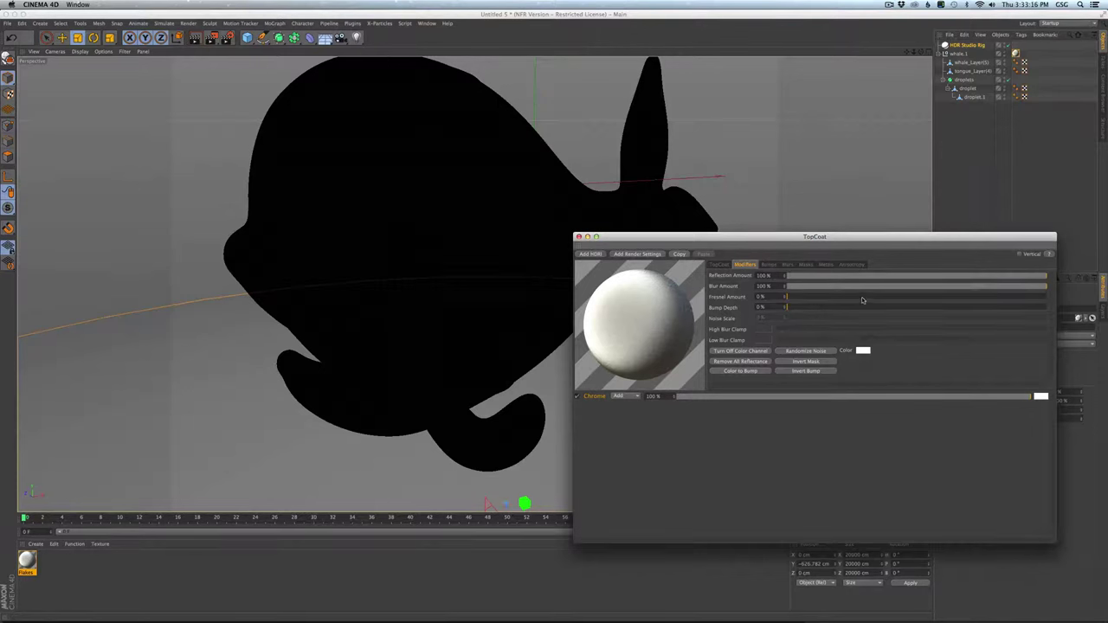
drag(839, 286, 725, 302)
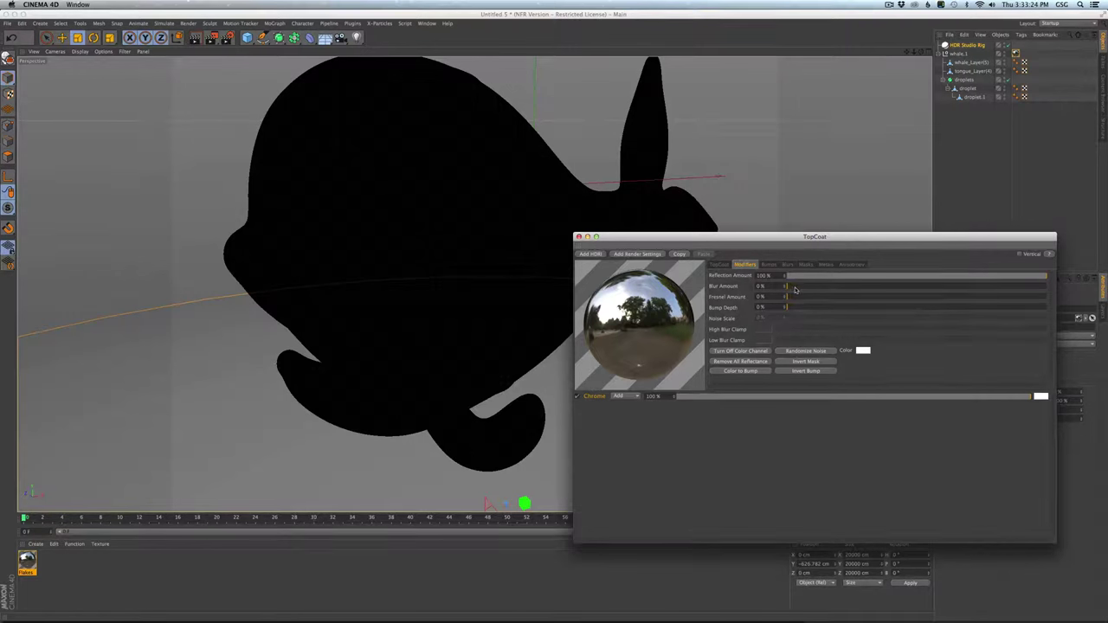
drag(788, 297, 1047, 297)
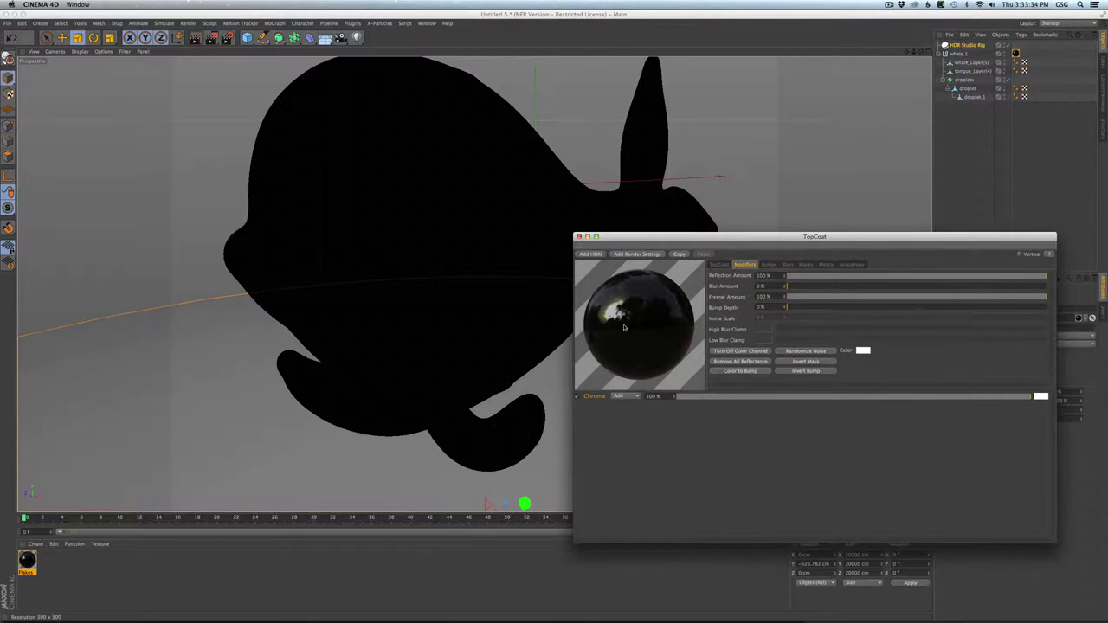
Step: Replace the Chrome layer with a red Base layer and stack a Chrome layer in Normal blend mode above it
click(715, 265)
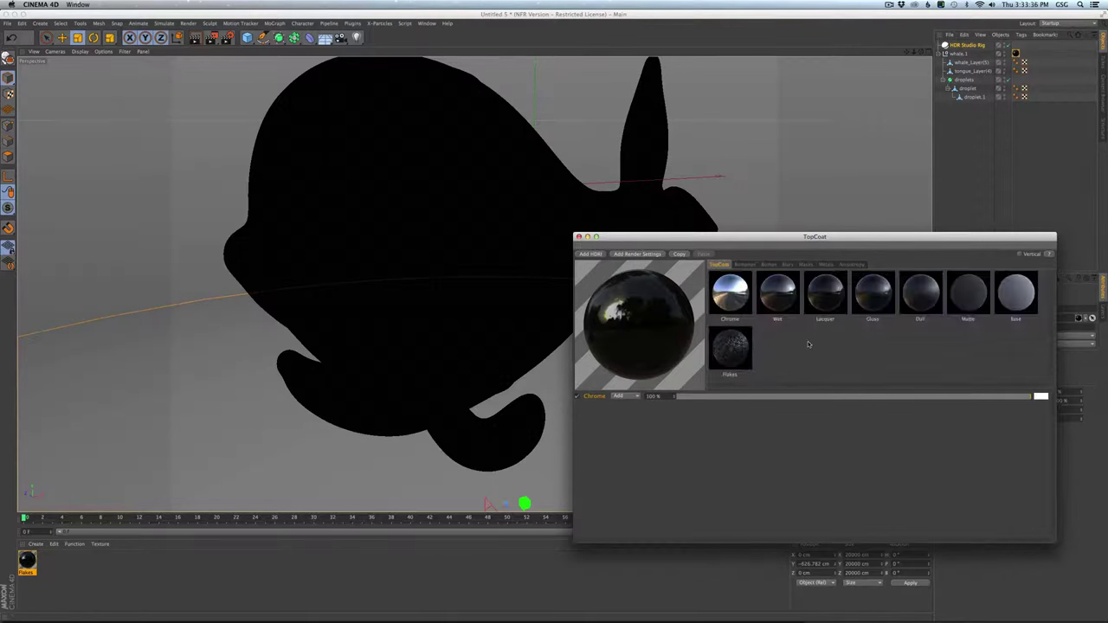
click(1020, 306)
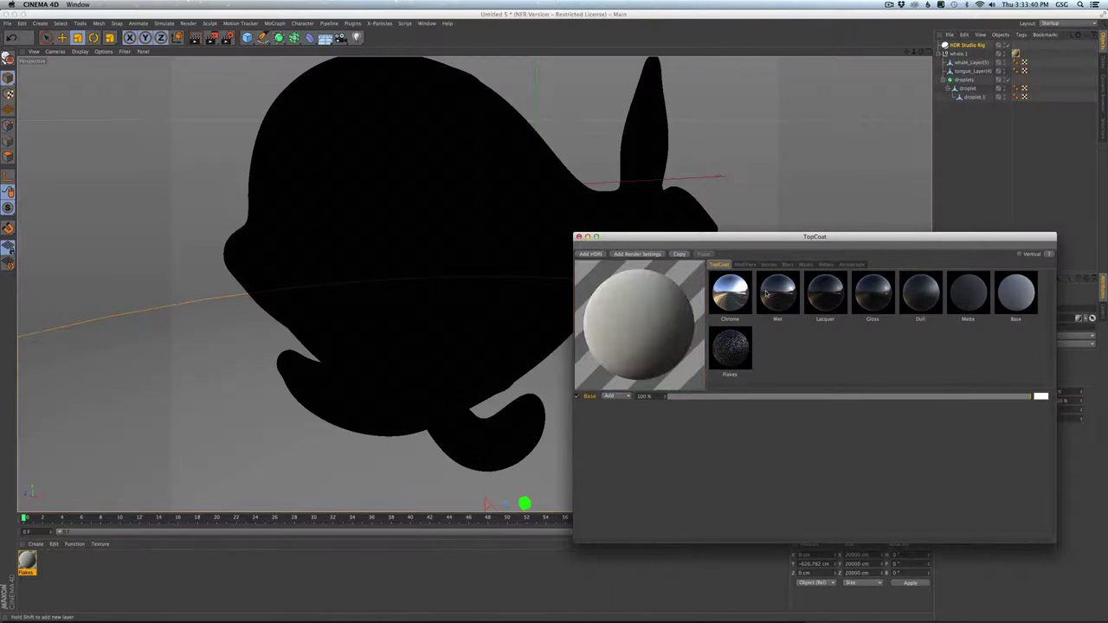
shift+click(732, 294)
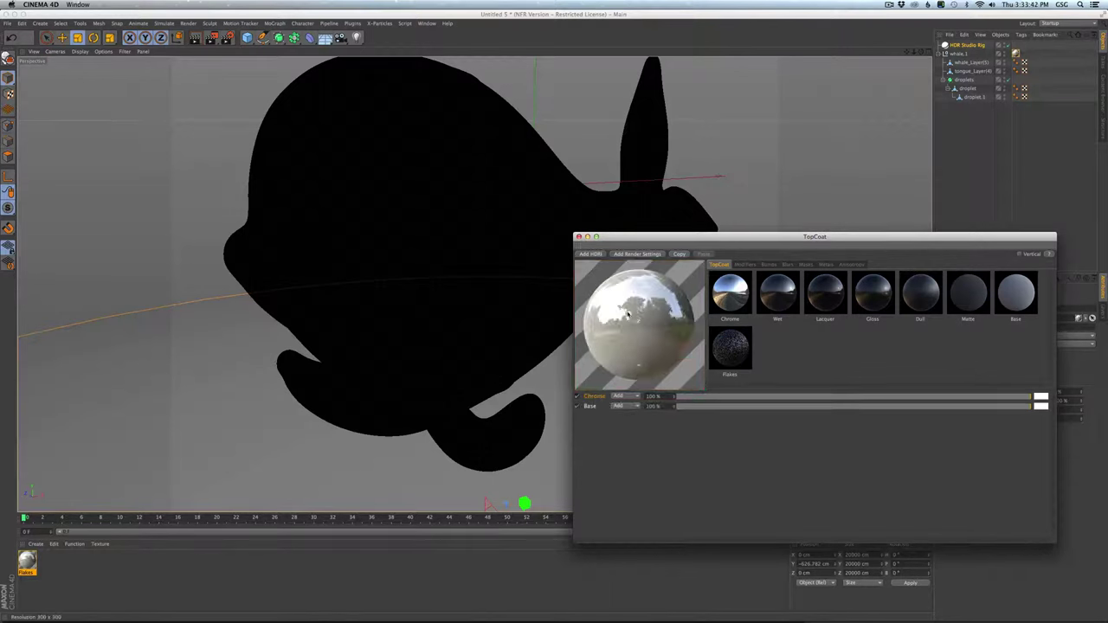
click(621, 395)
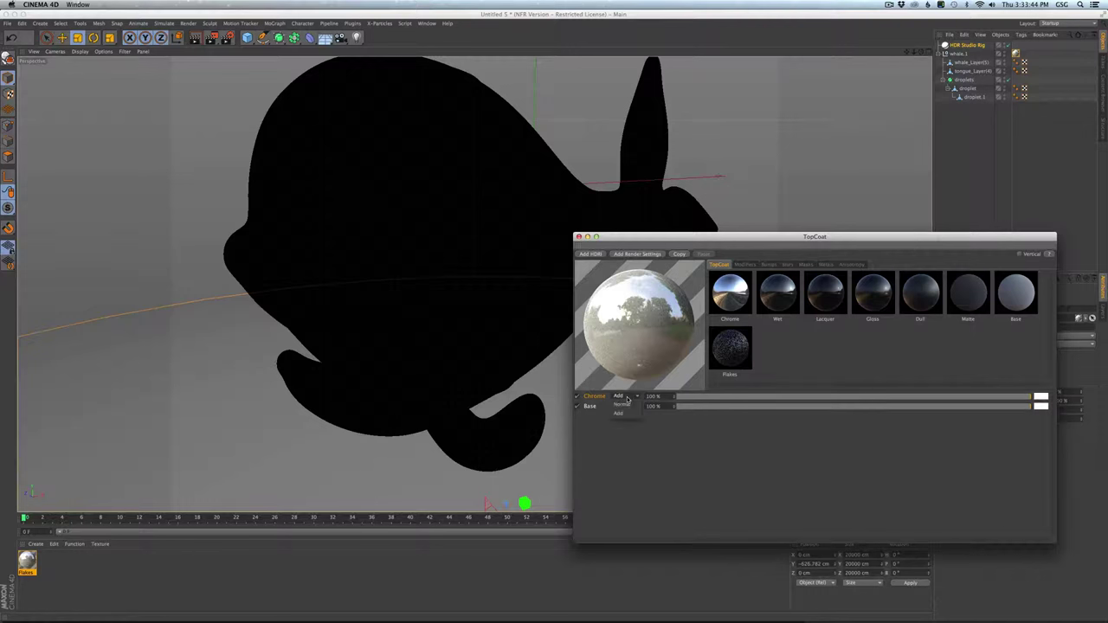
click(630, 406)
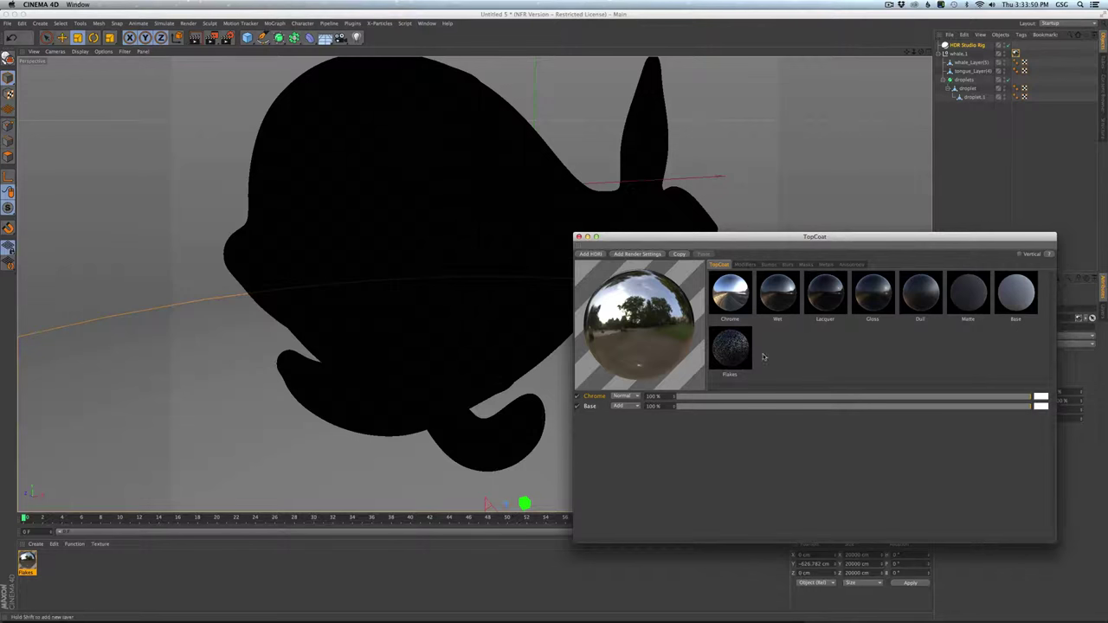
drag(1044, 416, 1103, 416)
click(1047, 436)
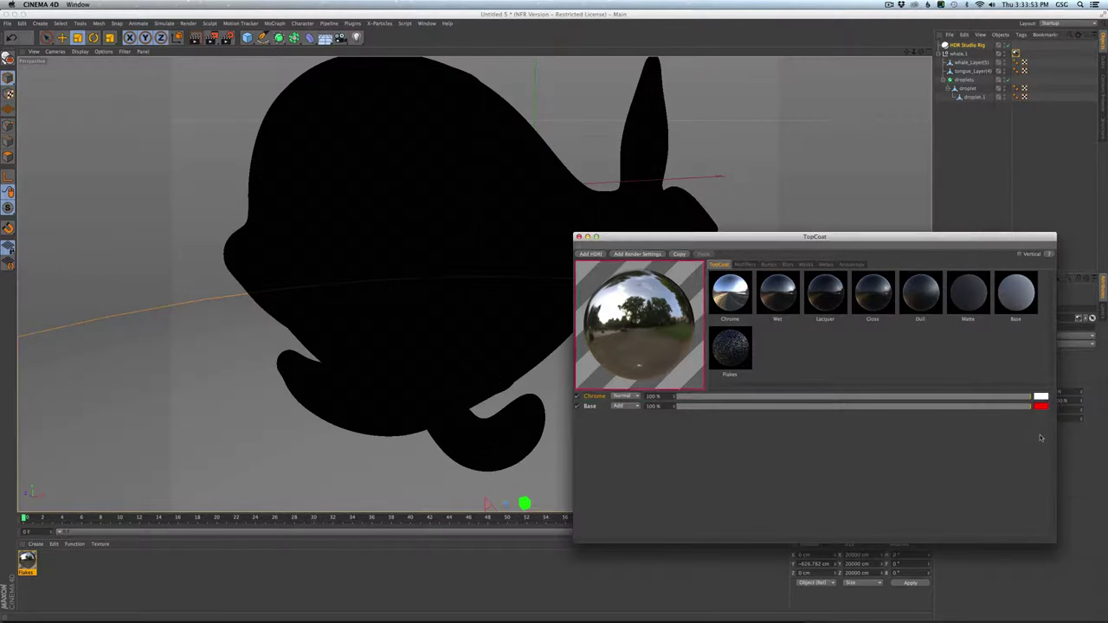
Step: Raise the stacked Chrome layer's Fresnel amount to 100% and bring it back to 0%
click(742, 266)
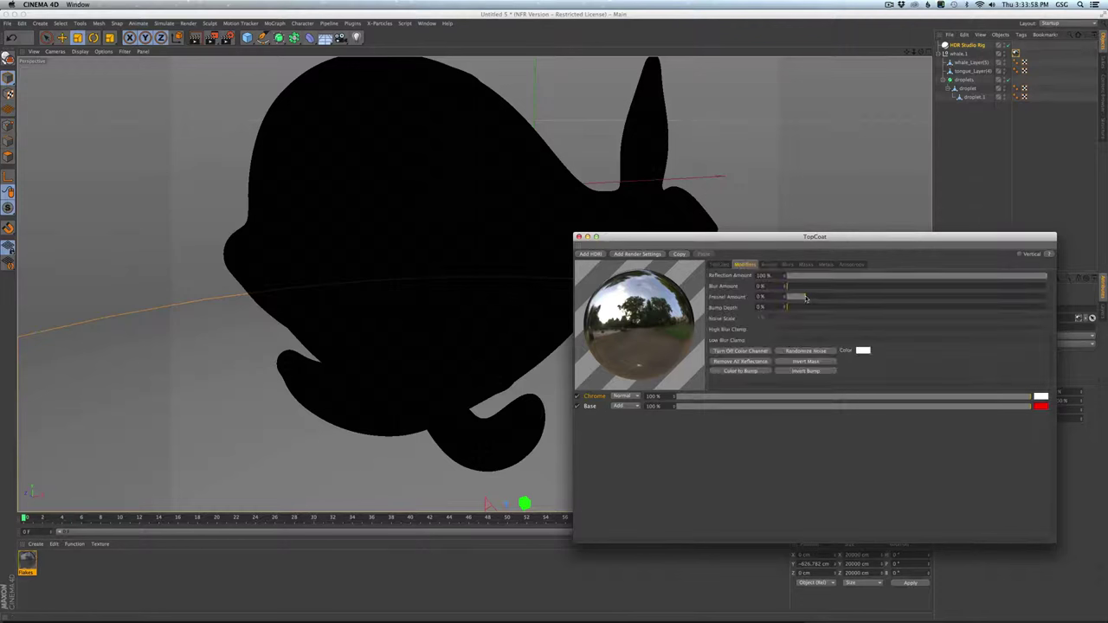
drag(803, 299, 1104, 305)
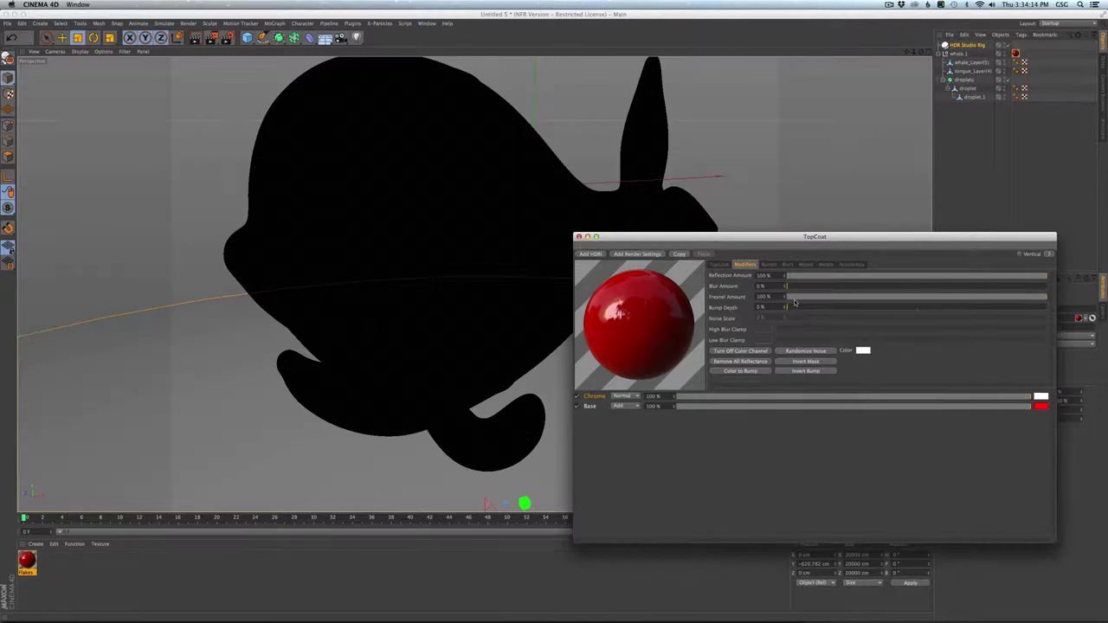
drag(794, 302, 784, 300)
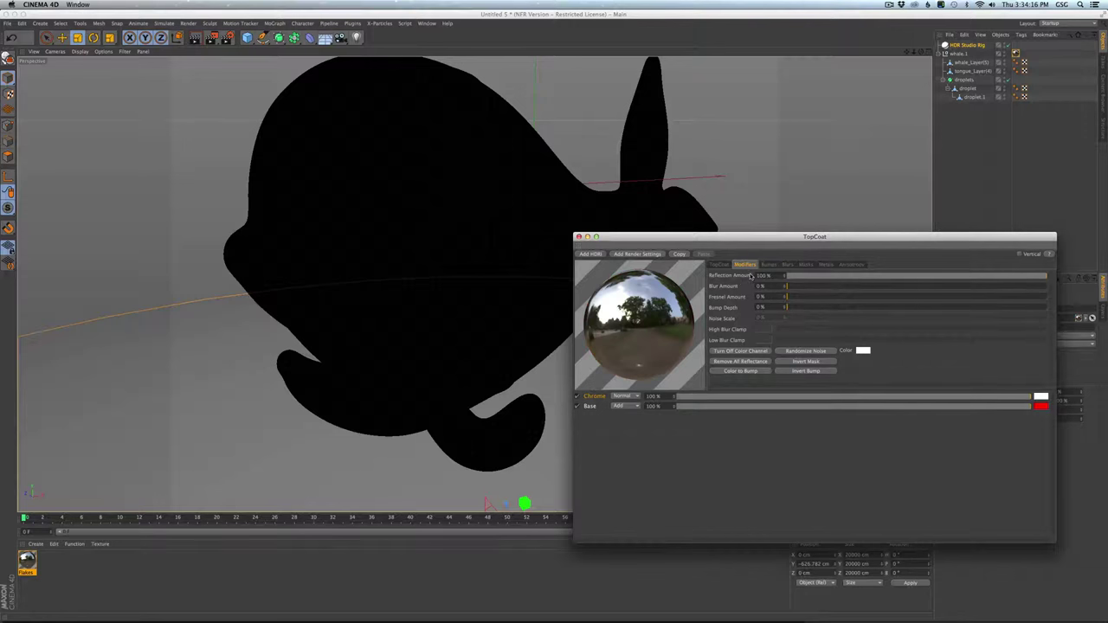
Step: Replace the existing layers with a single Chrome layer and apply the Crystalline bump to it
click(724, 265)
click(726, 296)
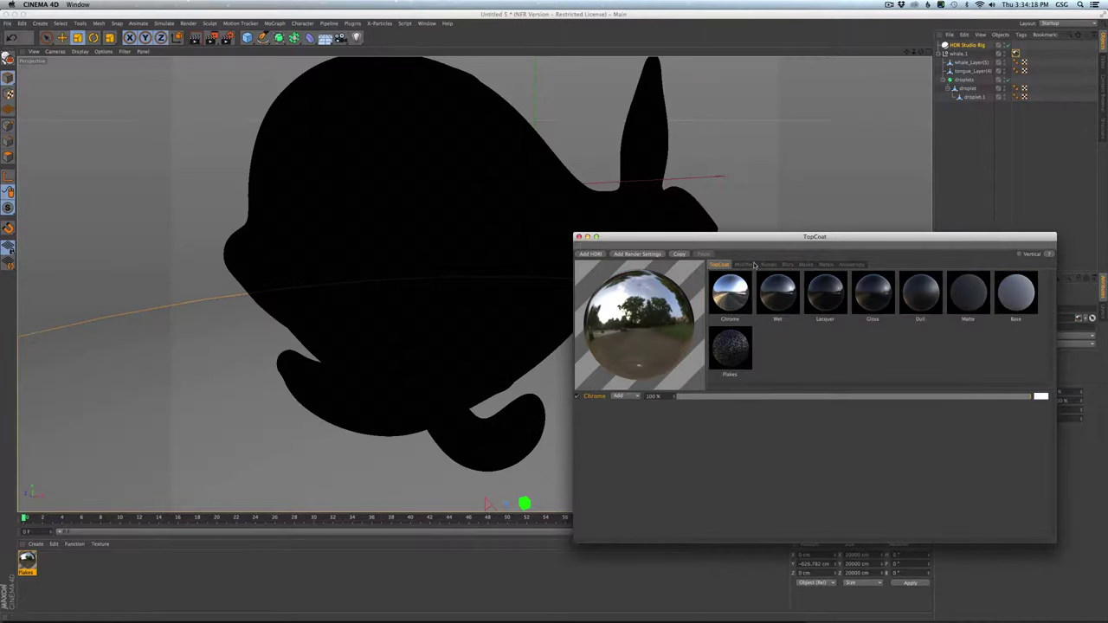
click(746, 264)
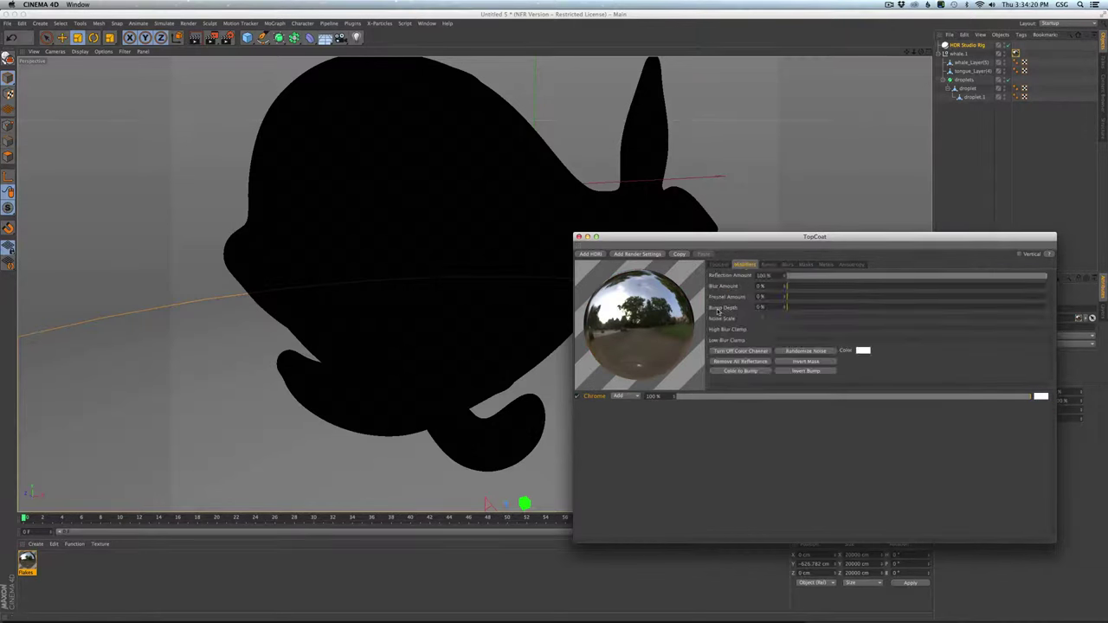
click(770, 265)
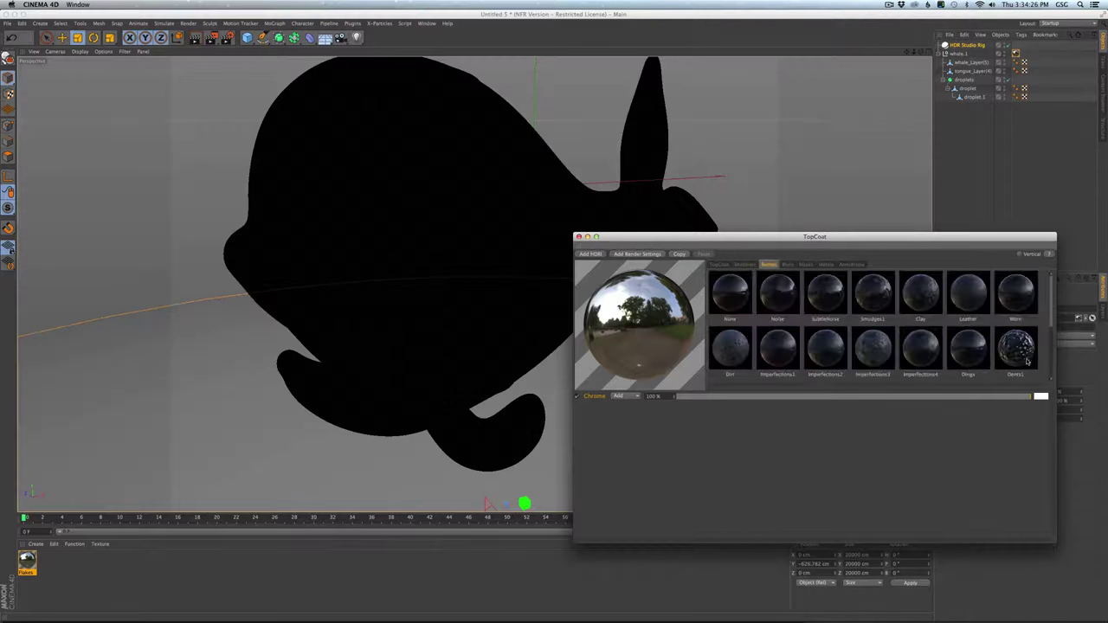
drag(1051, 302, 1044, 358)
click(873, 303)
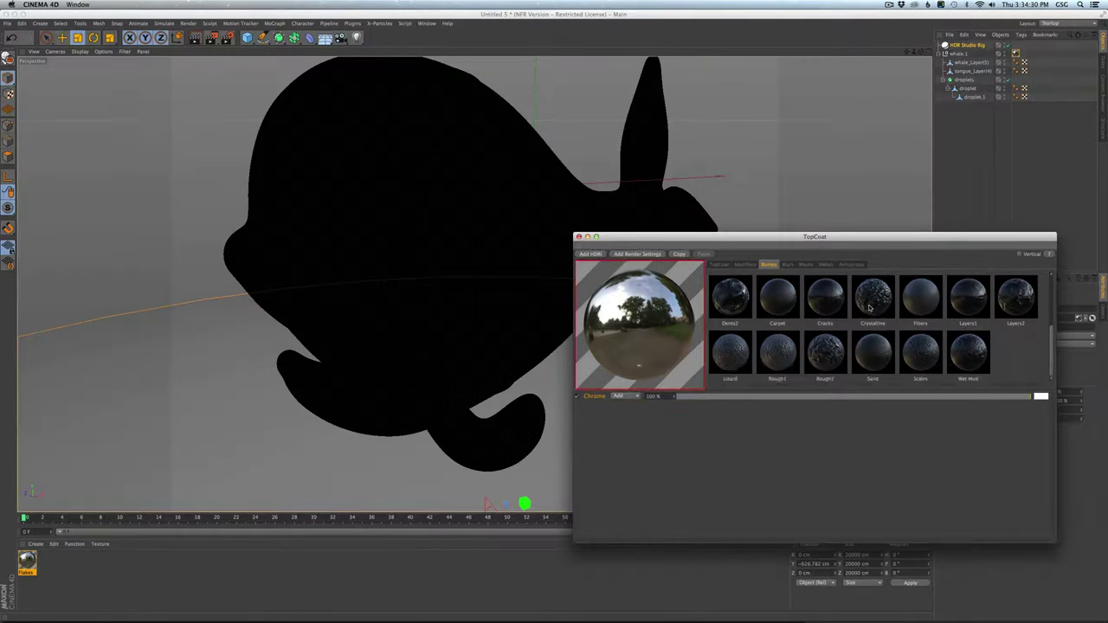
drag(1049, 341, 1046, 286)
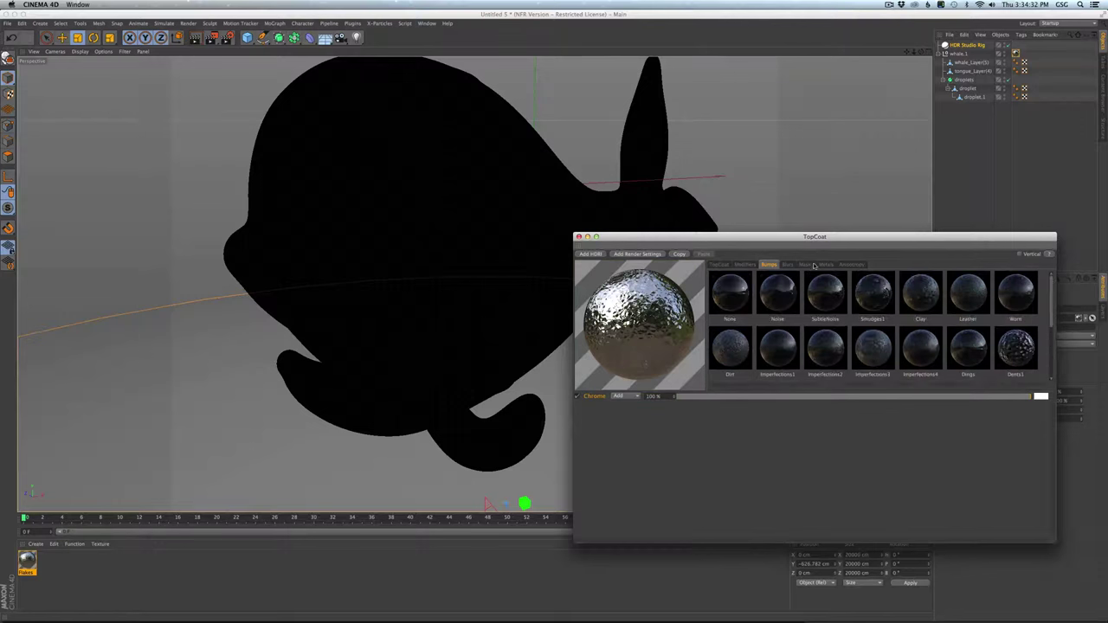
Step: Check the Chrome layer's bump modifiers and render the whale in the viewport to preview the Crystalline bump
click(746, 264)
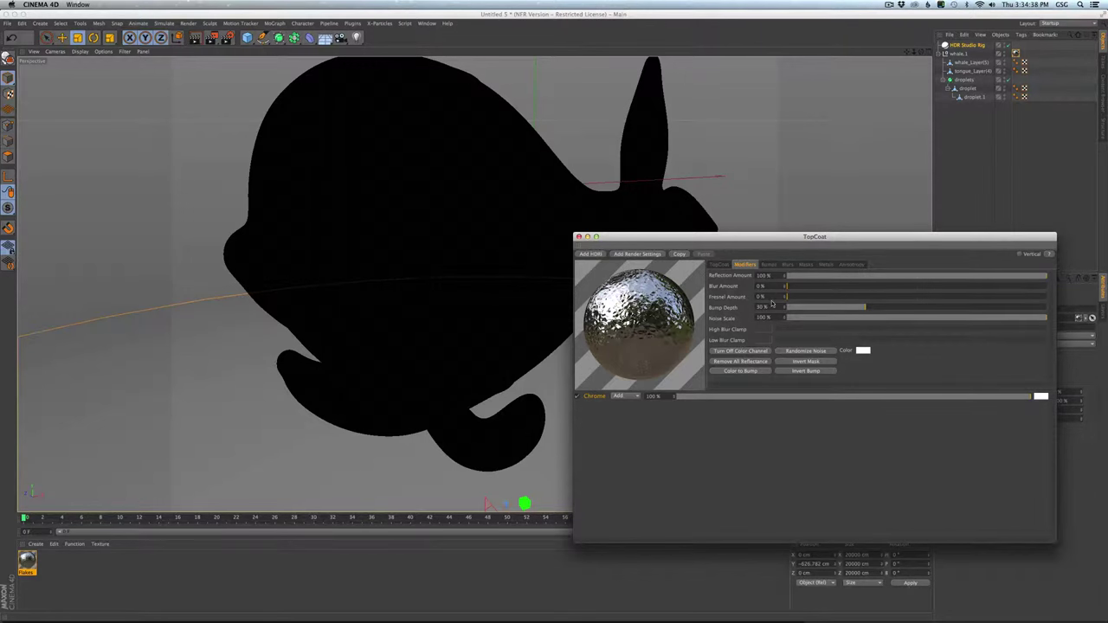
scroll(496, 297, down, 2)
key(super+r)
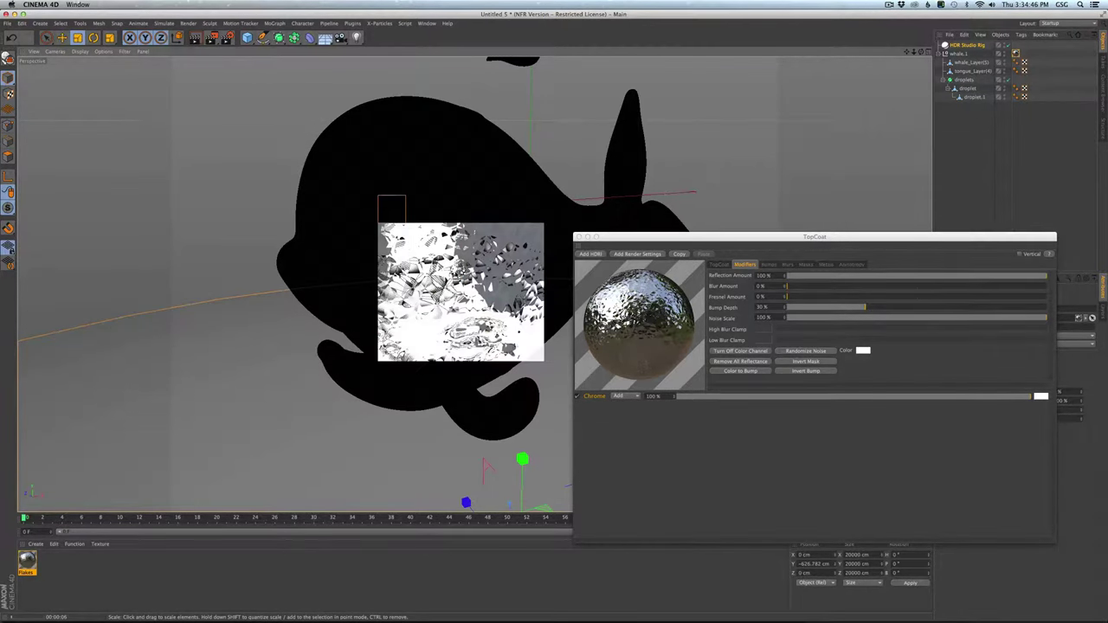
alt+drag(453, 267, 547, 330)
alt+drag(453, 341, 470, 331)
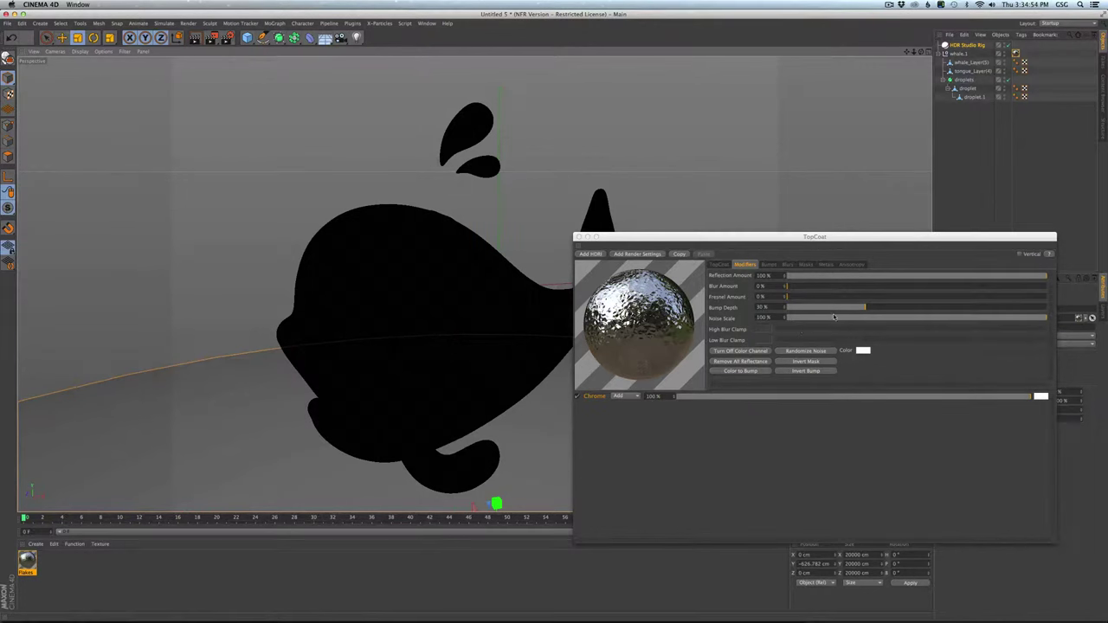
Step: Try Chrome bump depths of 98%, 2% and 4%, and render the whale with the shallow bump
drag(855, 307, 1044, 309)
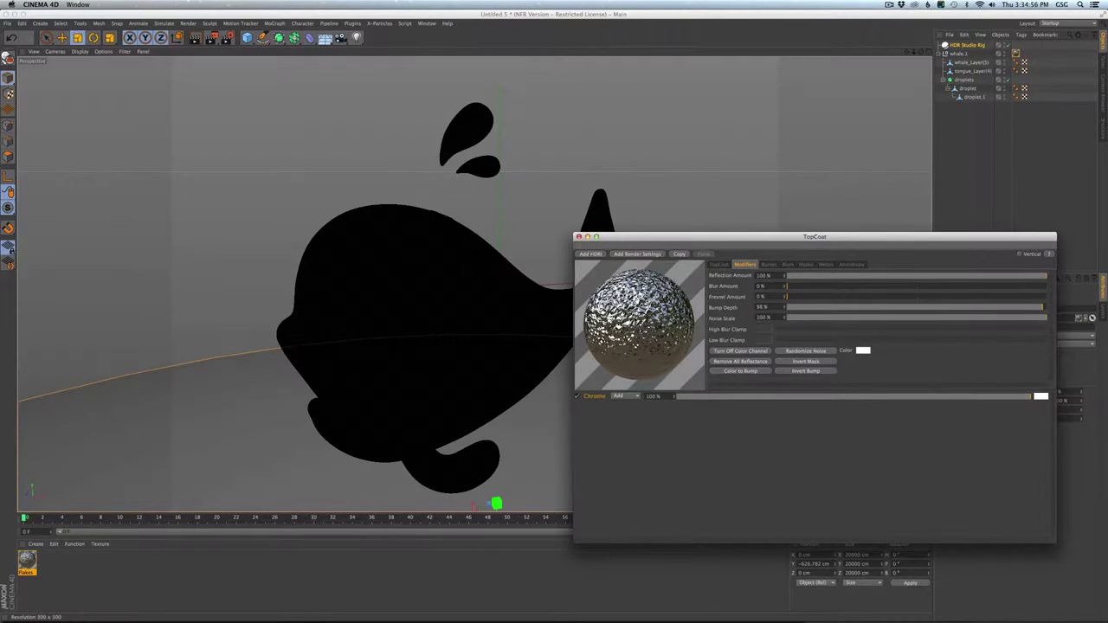
click(790, 308)
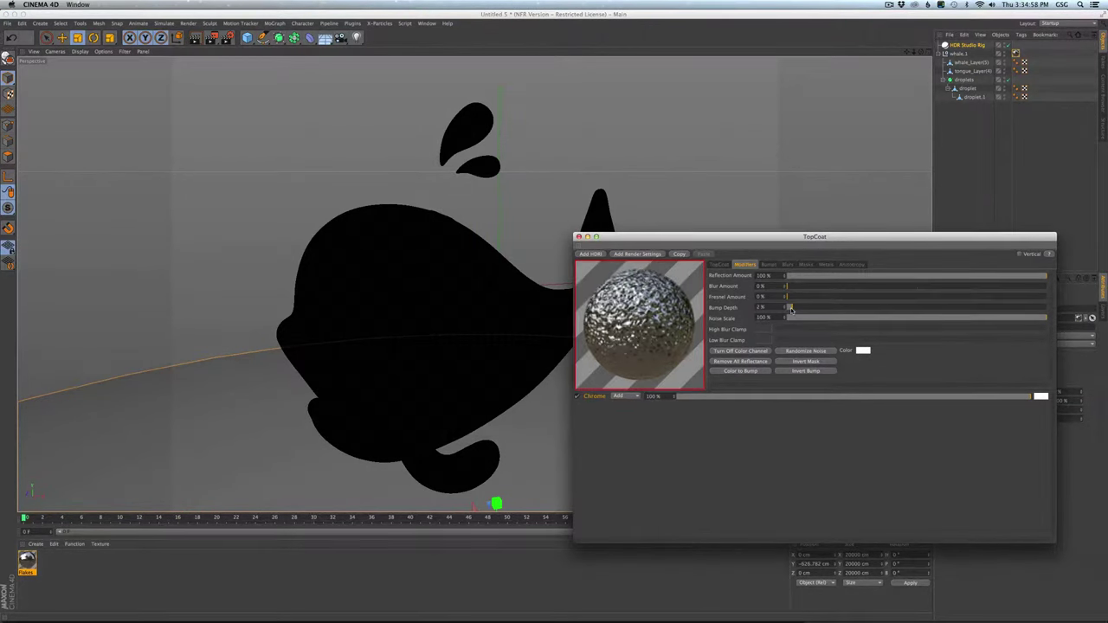
click(795, 308)
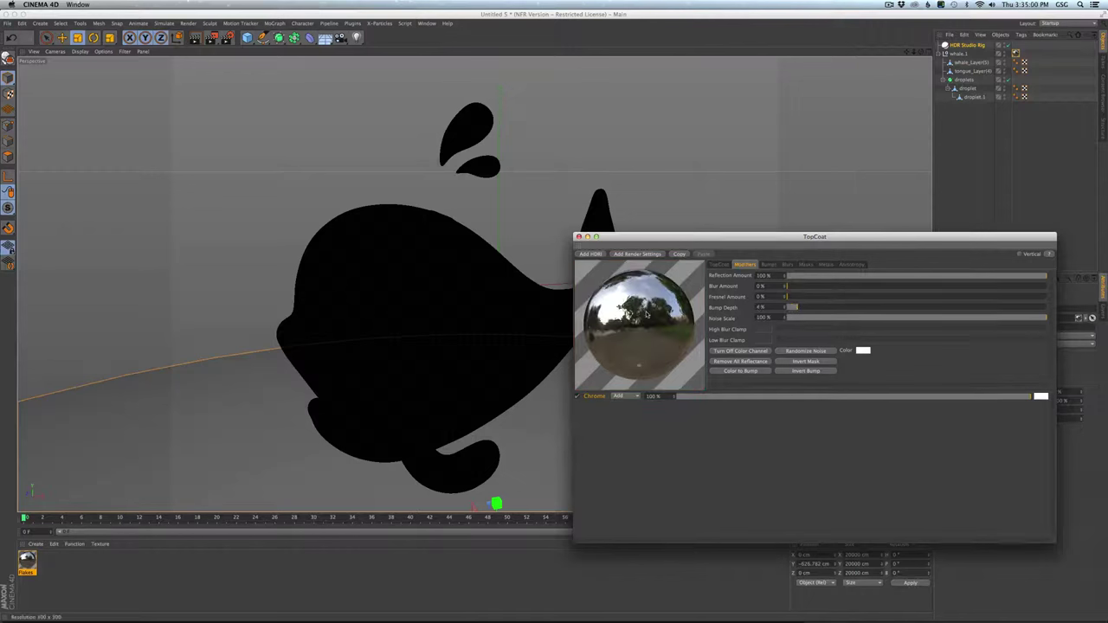
key(super+r)
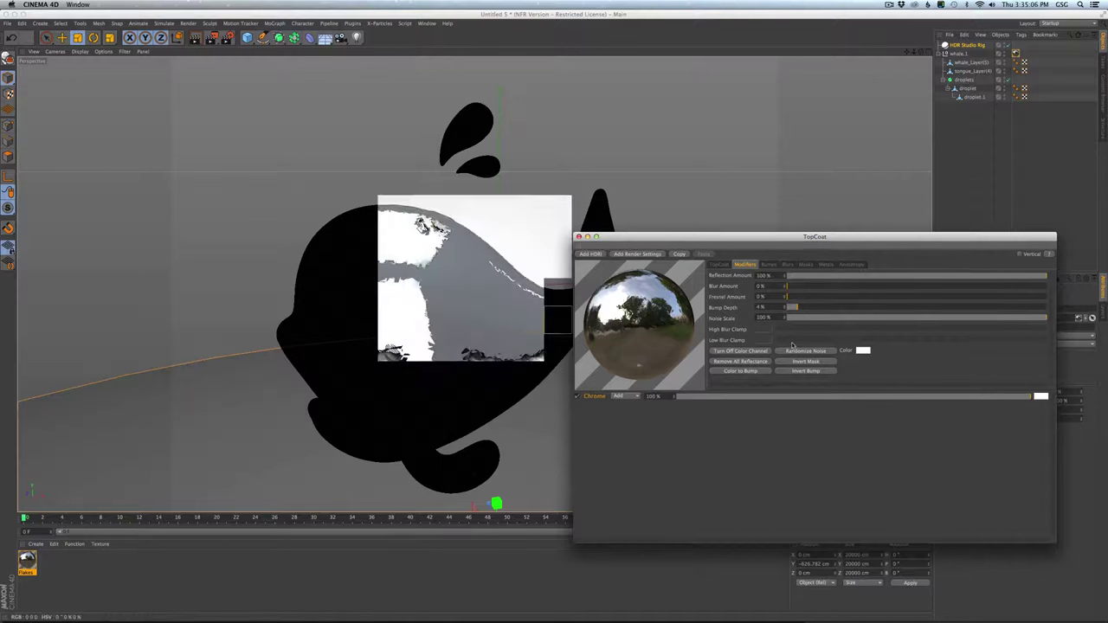
Step: Set the Chrome layer's bump depth to 51% and try a noise scale of 500%
drag(790, 310, 918, 309)
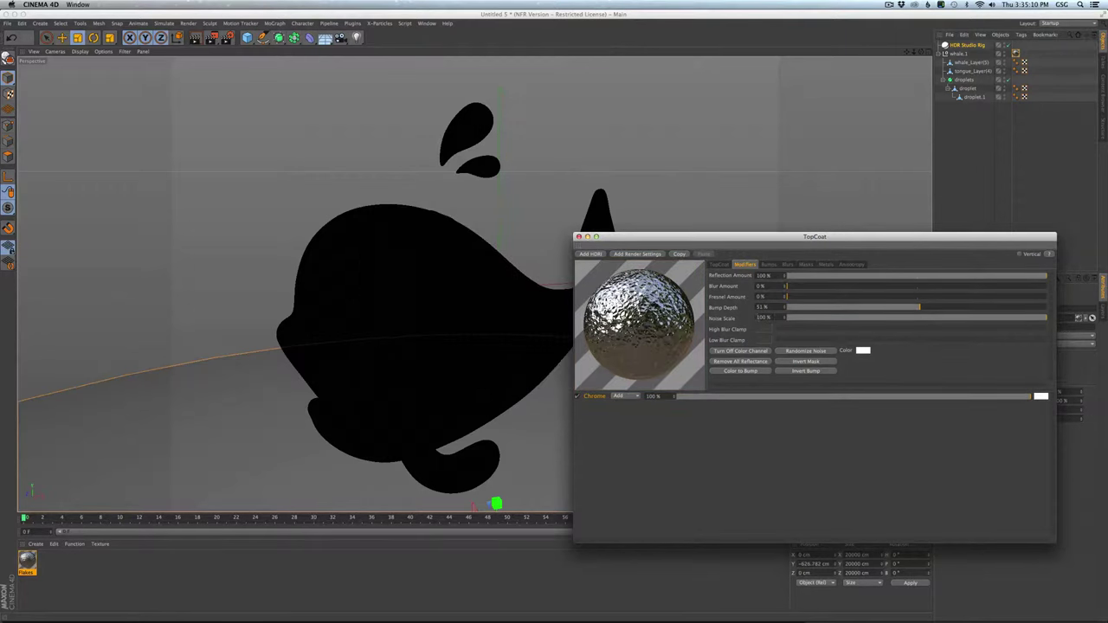
text(500)
key(Return)
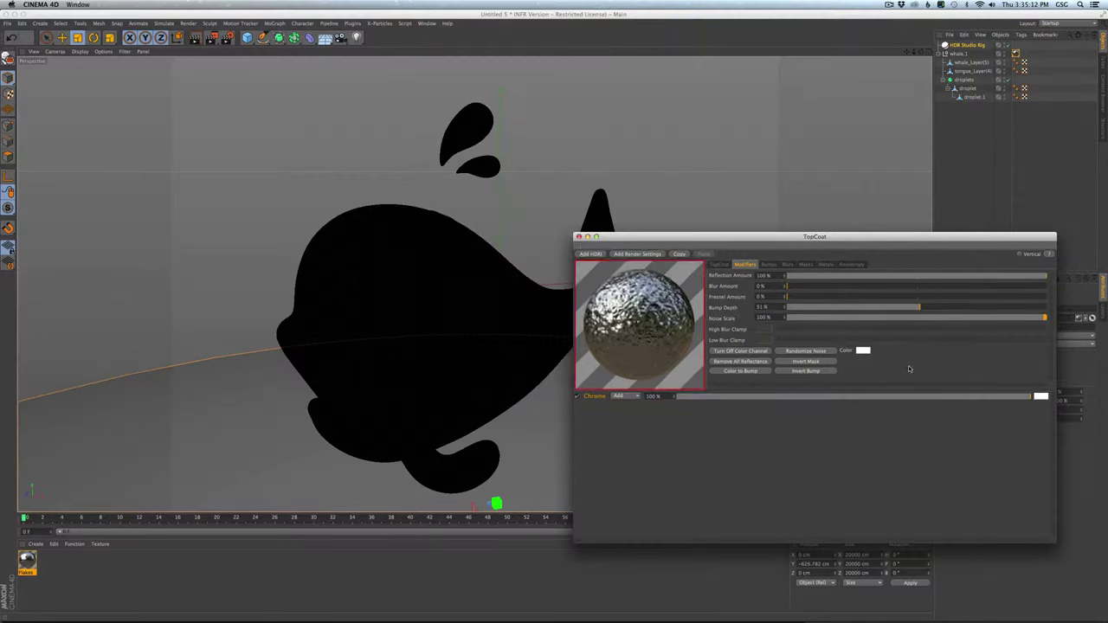
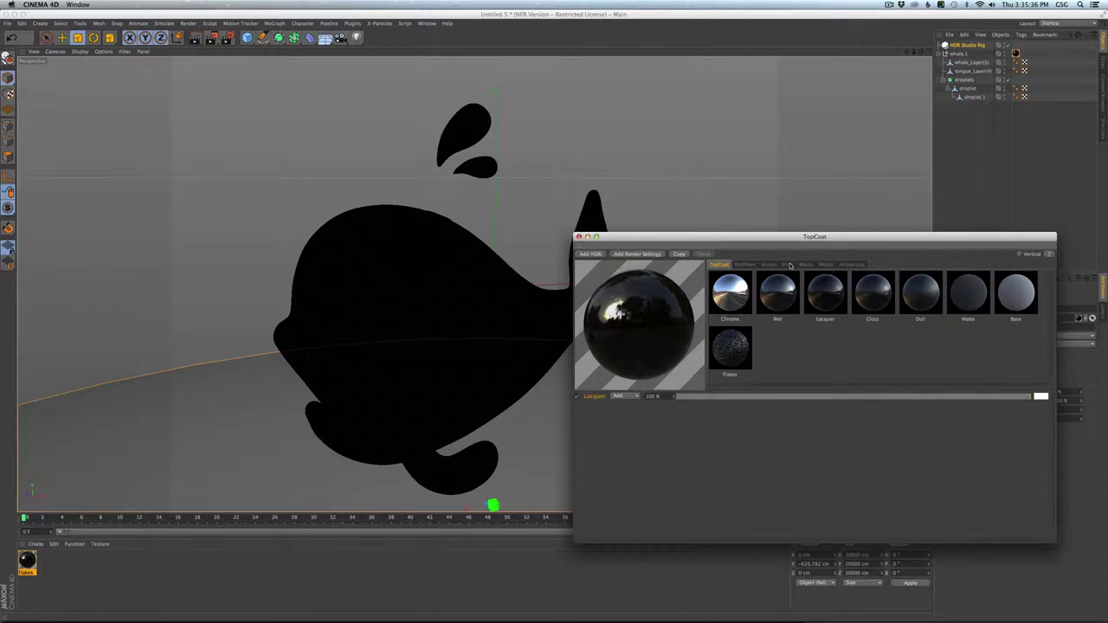
Step: Apply the Frost3 blur to the Lacquer layer and render the whale in the viewport to preview it
click(790, 265)
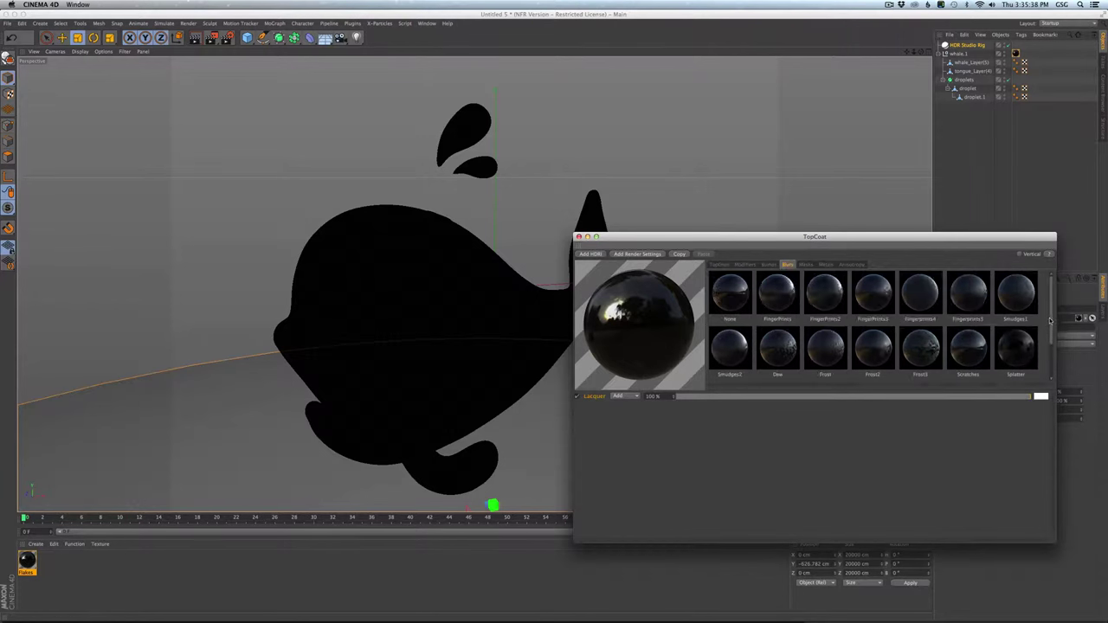
drag(1051, 321, 1050, 358)
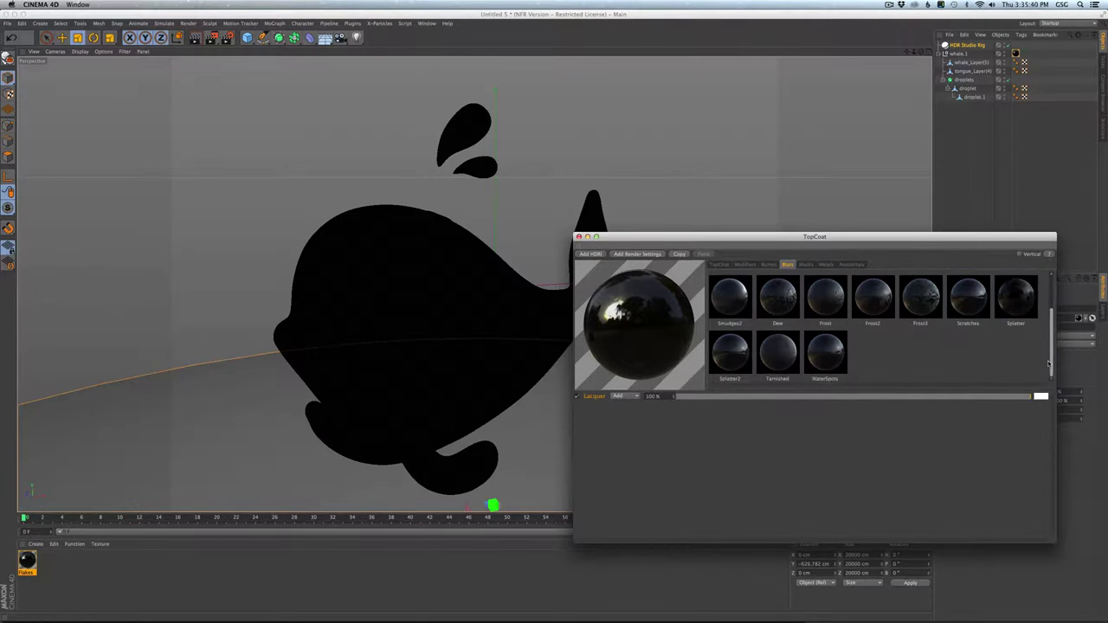
click(919, 297)
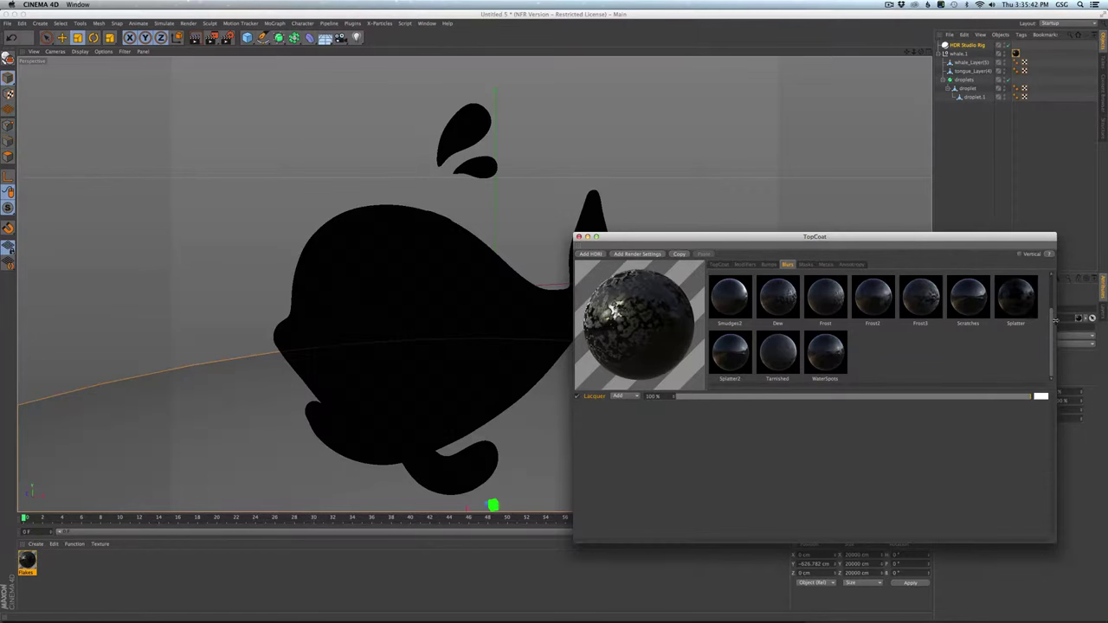
drag(1051, 321, 1051, 286)
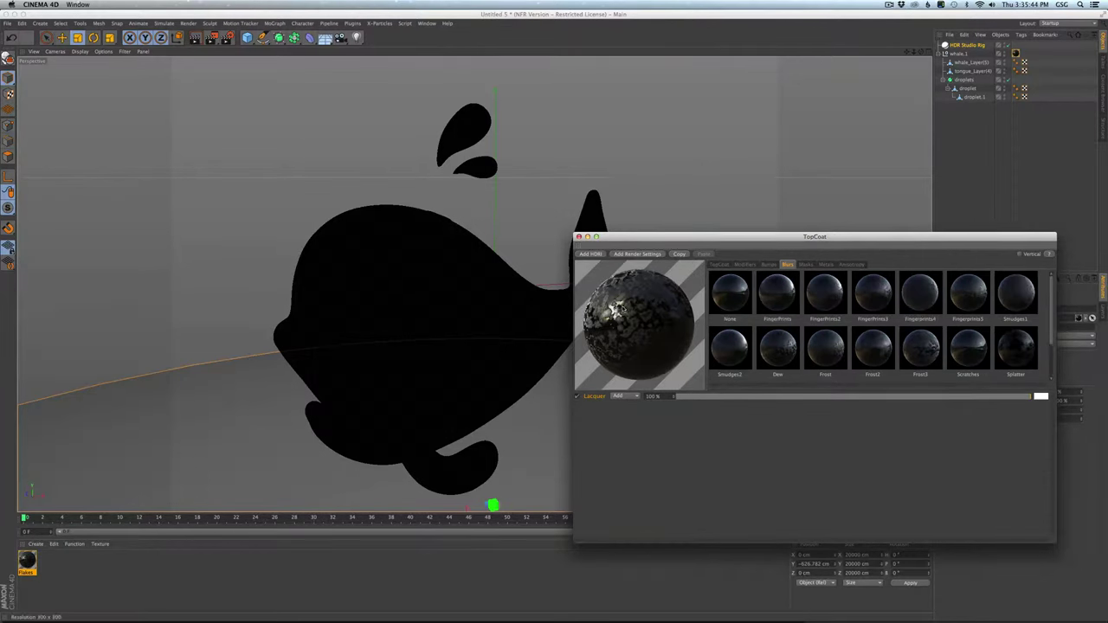
click(420, 297)
click(453, 296)
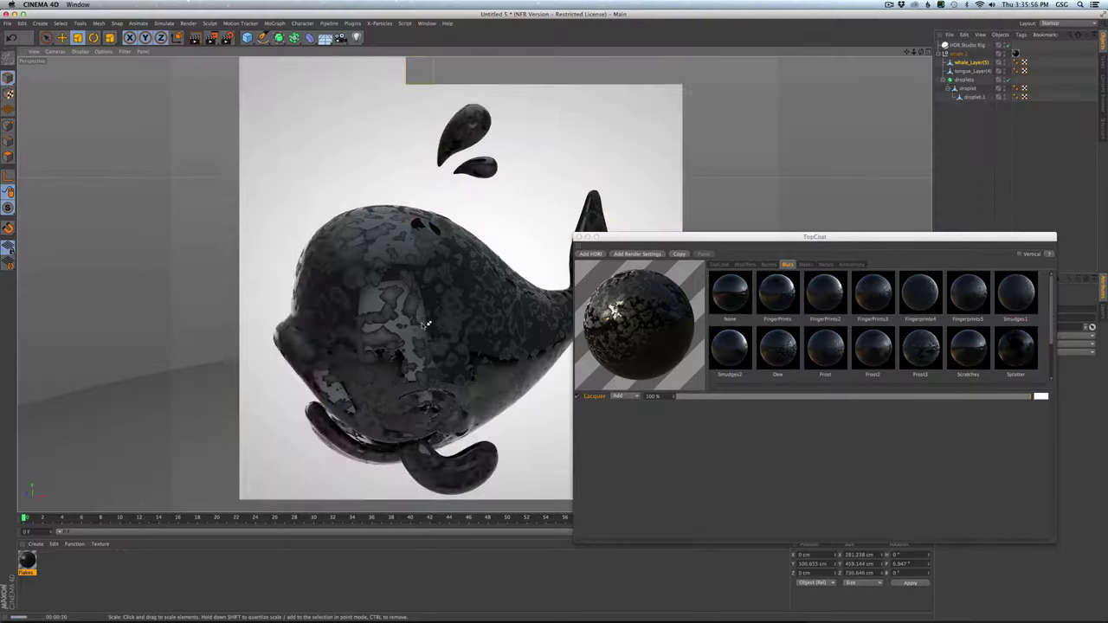
Step: Try the Lacquer layer's High Blur Clamp near its minimum and restore it to the maximum
click(743, 264)
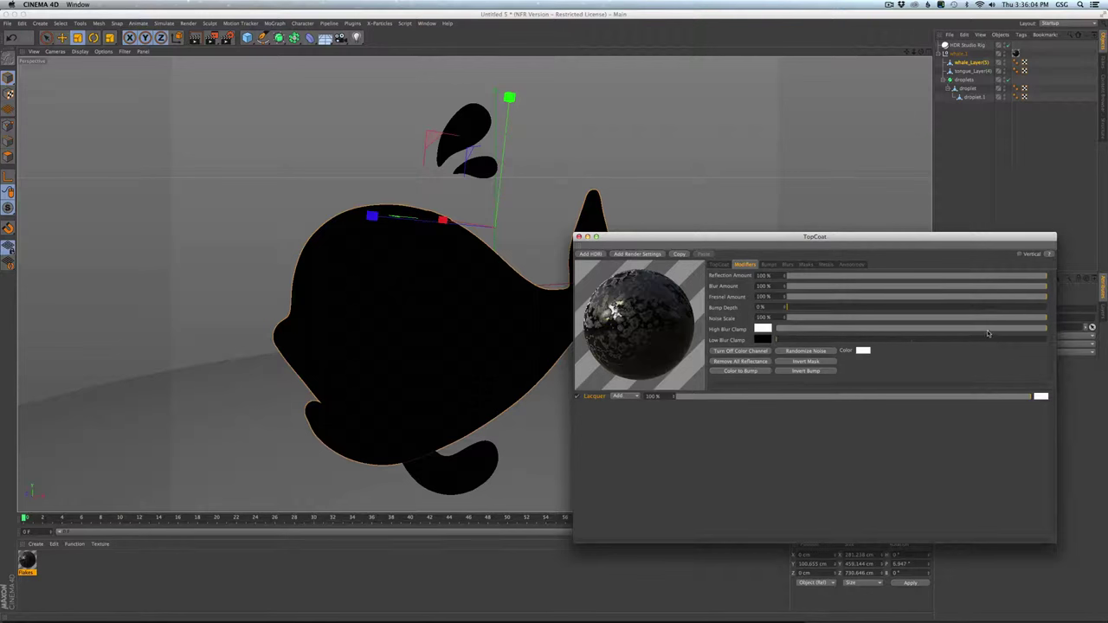
drag(972, 330, 782, 329)
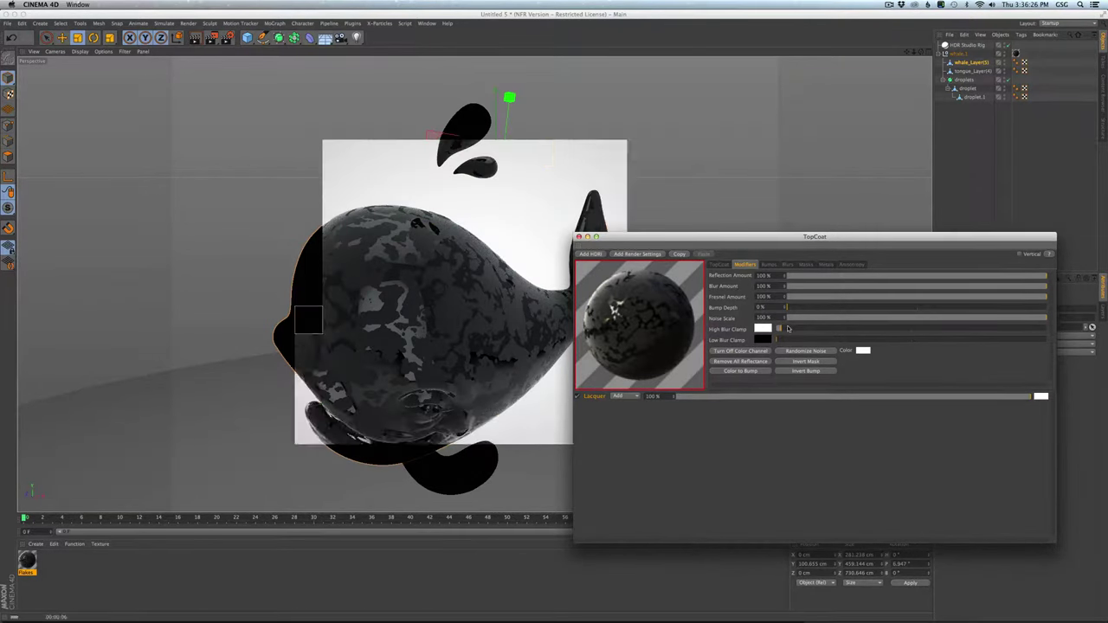
drag(788, 328, 1046, 328)
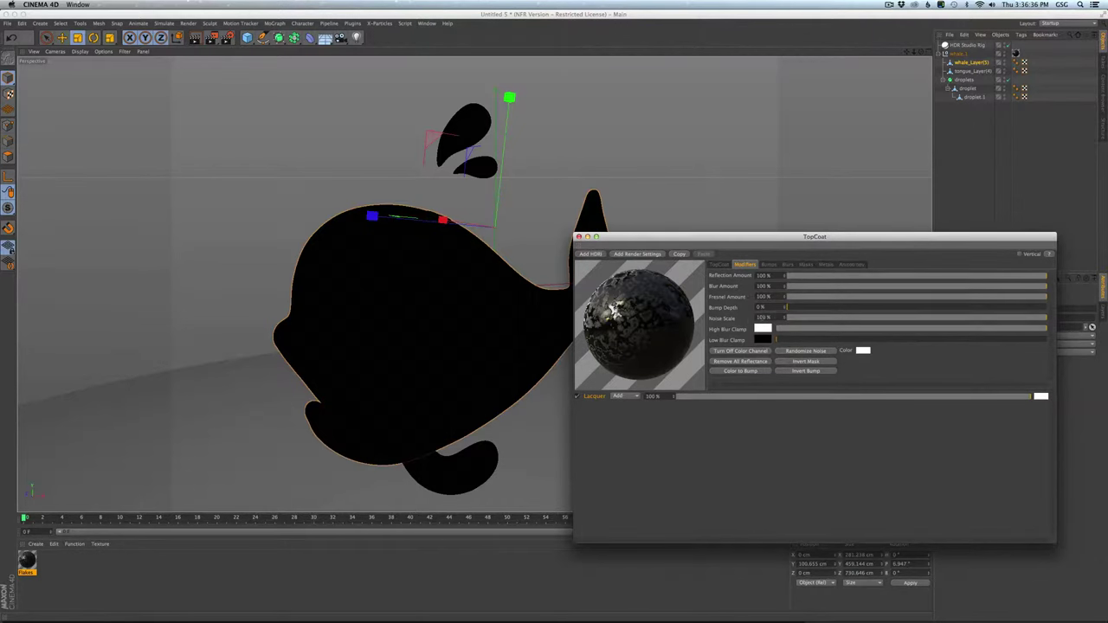
Step: Try a dark grey High Blur Clamp color on the Lacquer layer and render the whale
click(762, 328)
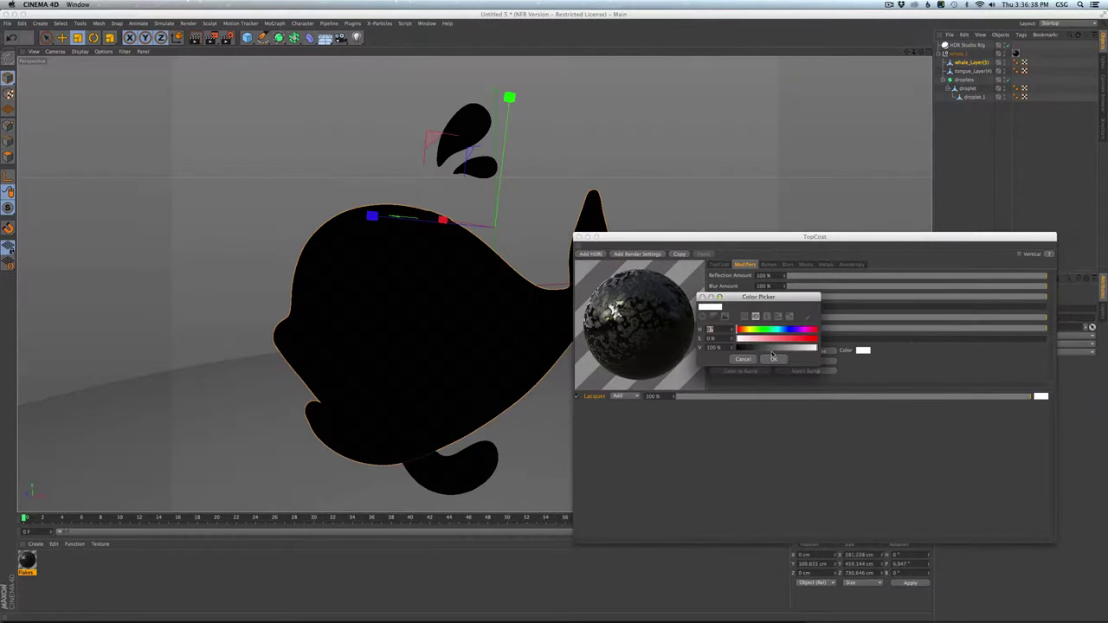
click(762, 348)
click(774, 358)
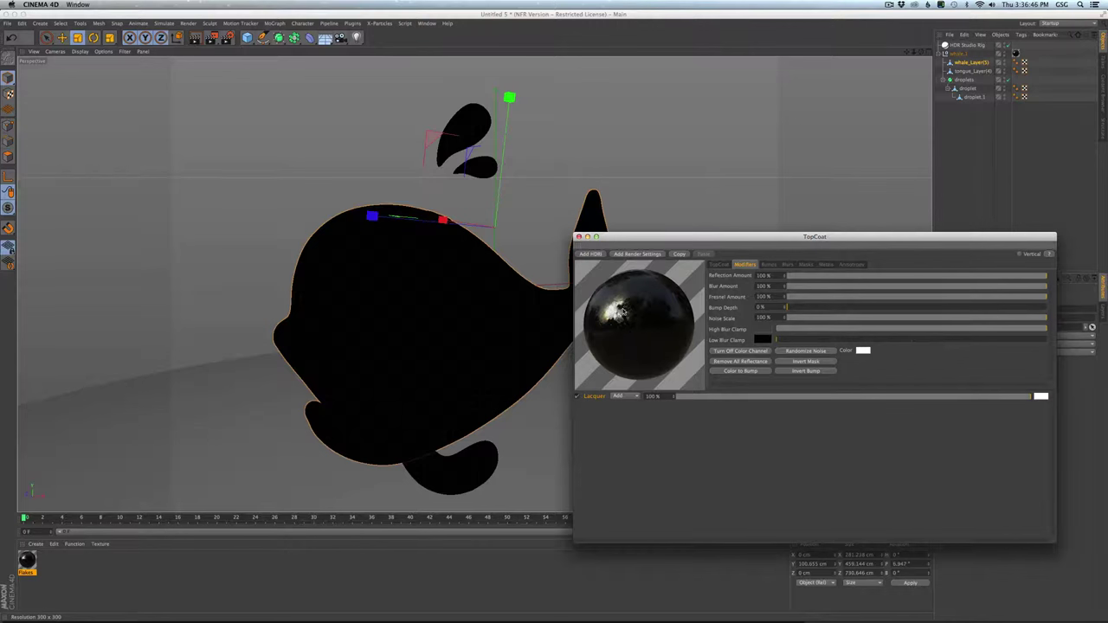
key(ctrl+r)
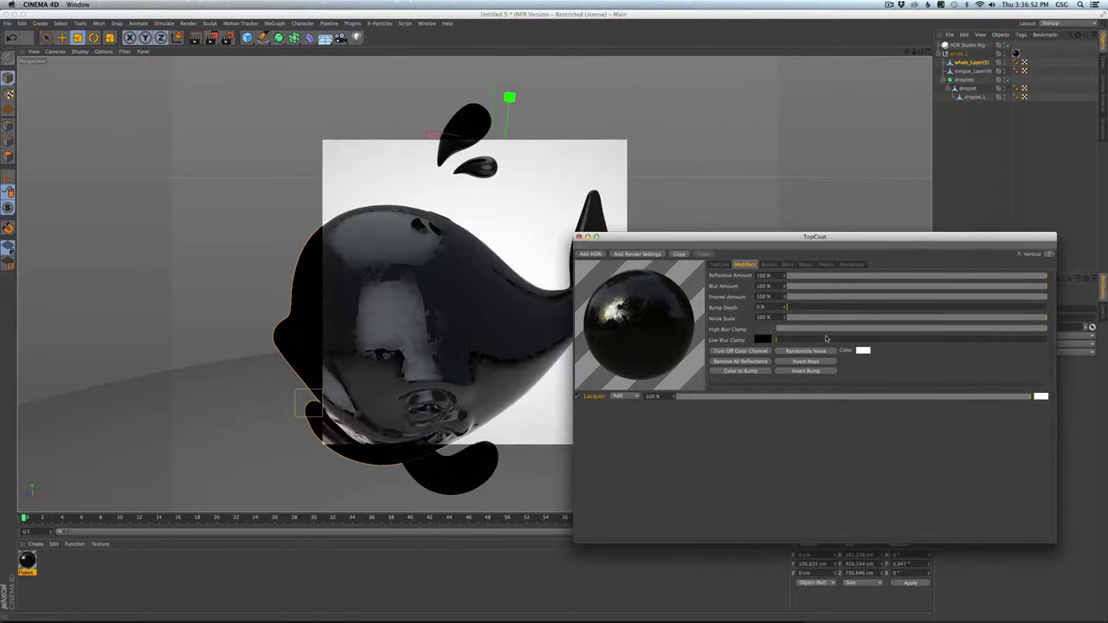
Step: Restore the High Blur Clamp to white, try the Low Blur Clamp at 18% brightness in a render, and return it to black
click(780, 330)
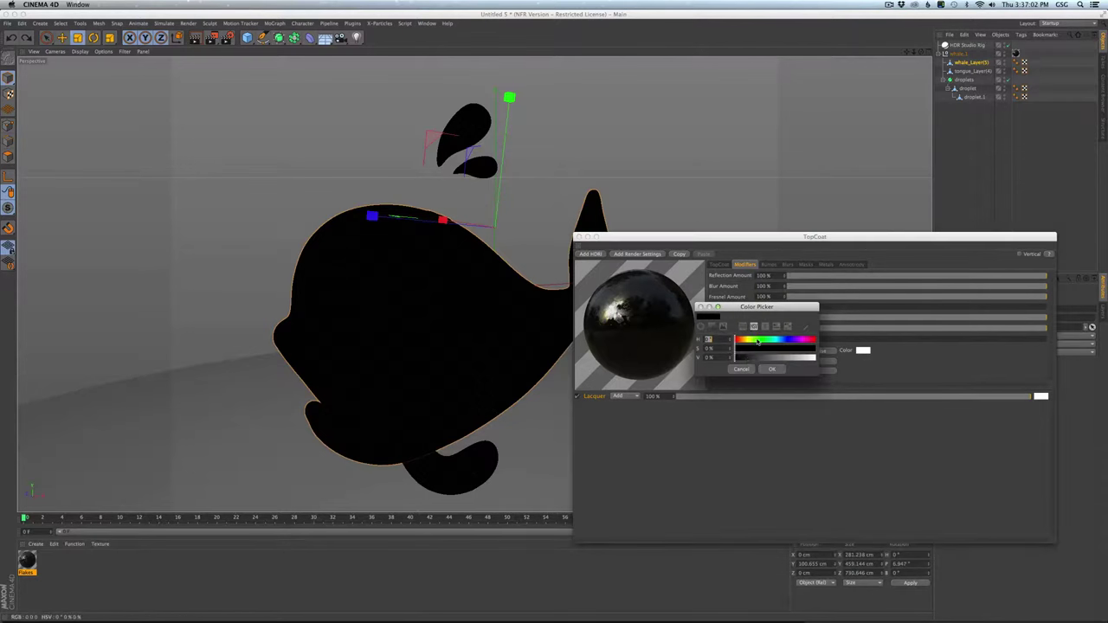
click(762, 339)
click(746, 361)
click(772, 369)
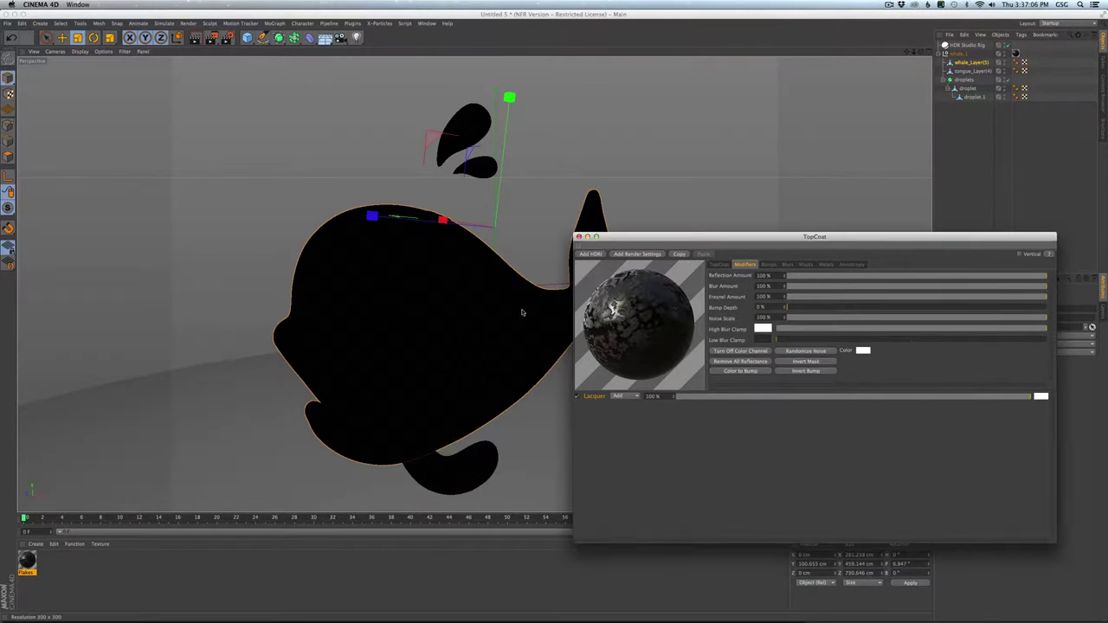
key(ctrl+r)
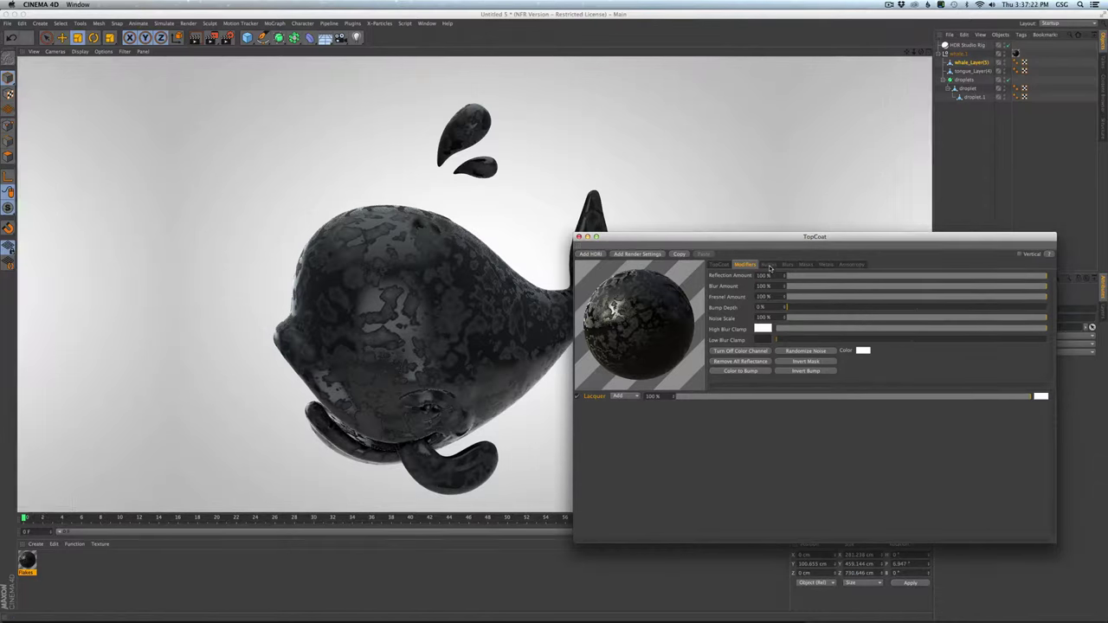
click(762, 340)
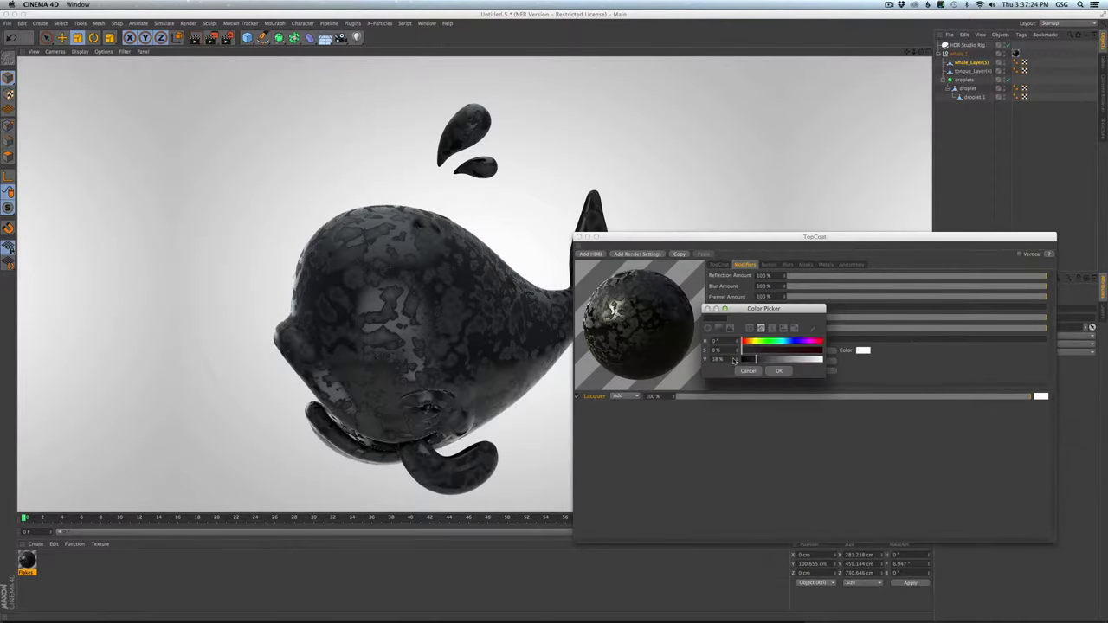
drag(754, 359, 740, 359)
click(777, 372)
Step: Apply the Layers2 bump to the Lacquer layer, render the whale to preview it, and show the layer's modifiers
click(768, 265)
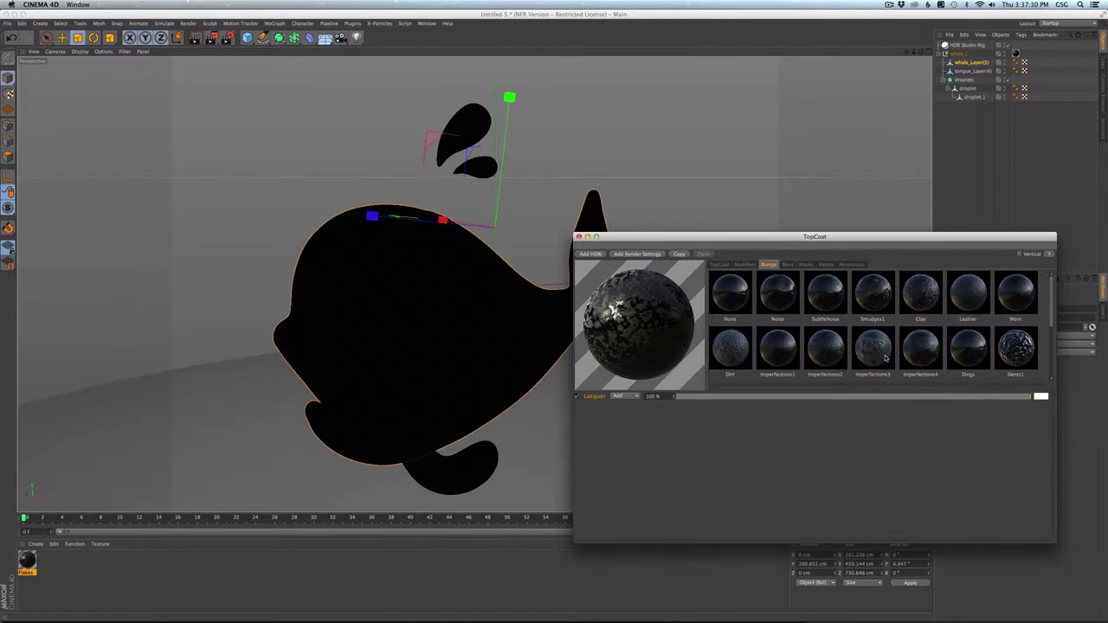
scroll(885, 358, down, 2)
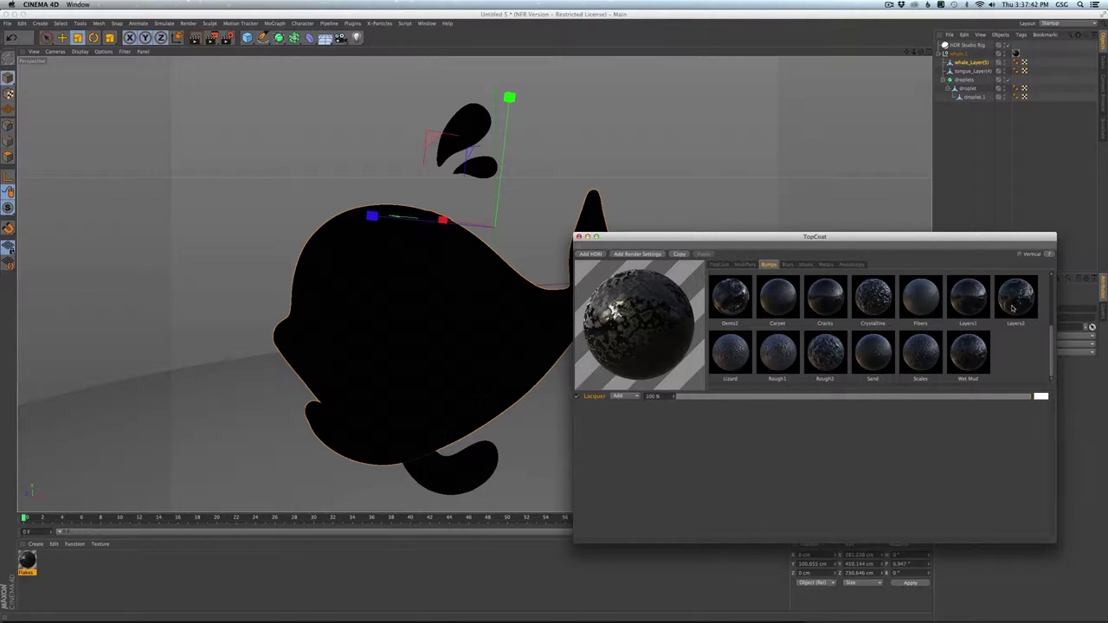
click(1013, 305)
click(1019, 317)
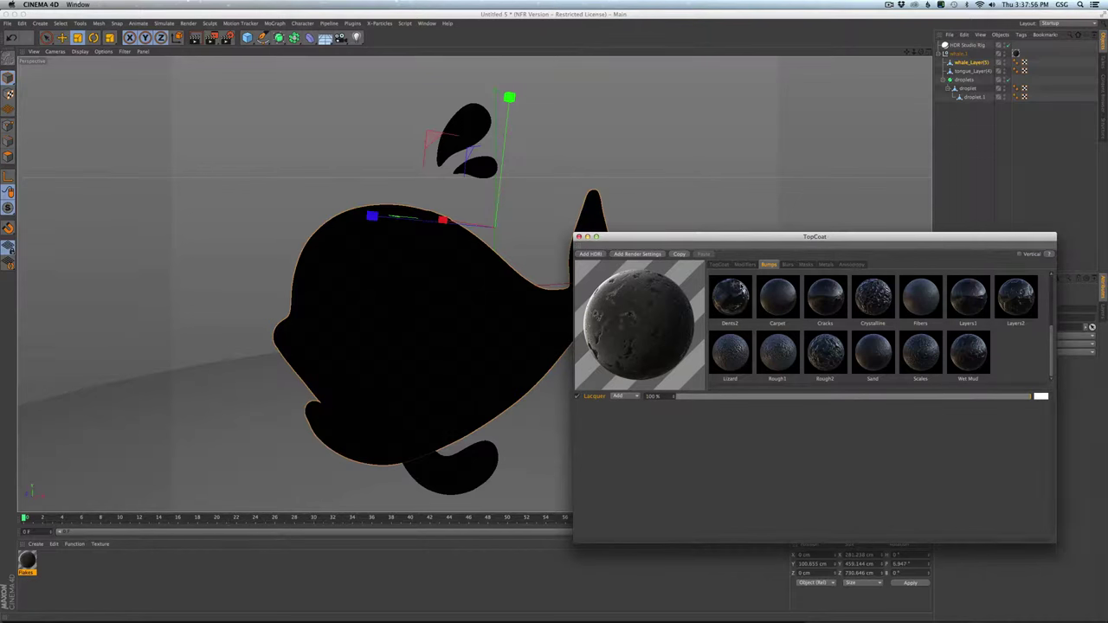
key(super+r)
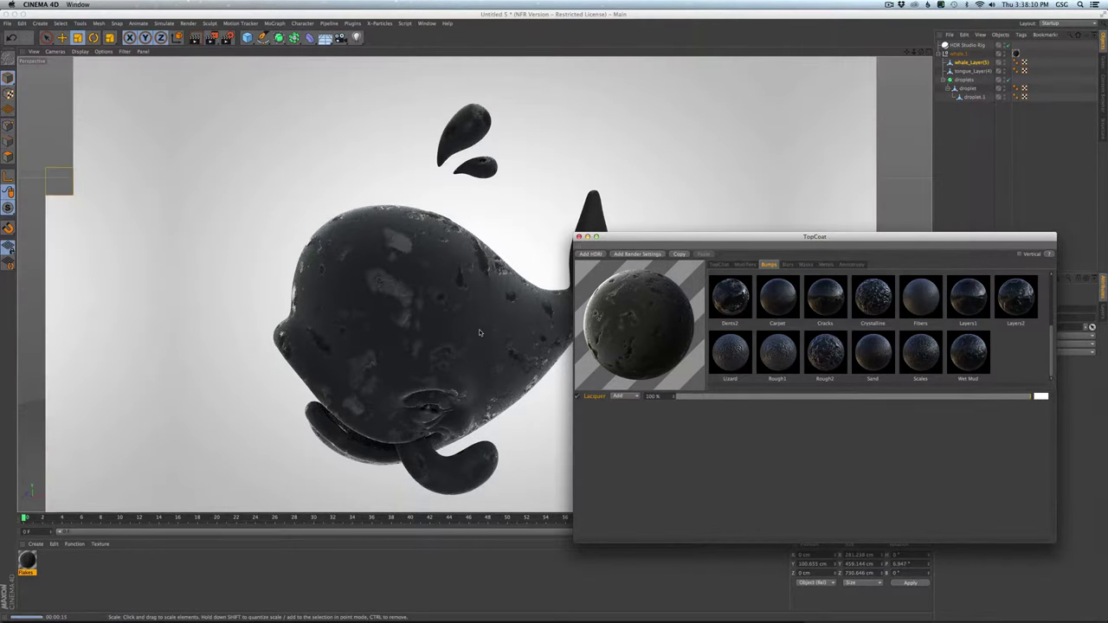
click(745, 265)
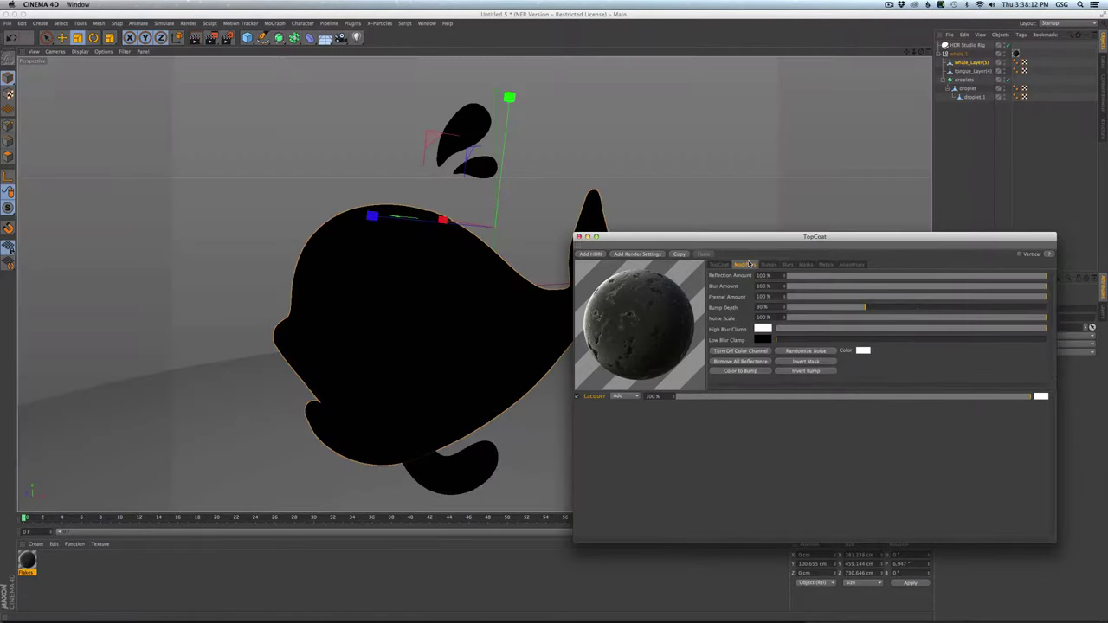
Step: Set the Lacquer layer's High Blur Clamp to its minimum and Low Blur Clamp to its maximum, and preview the whale in a render
drag(868, 329, 1098, 347)
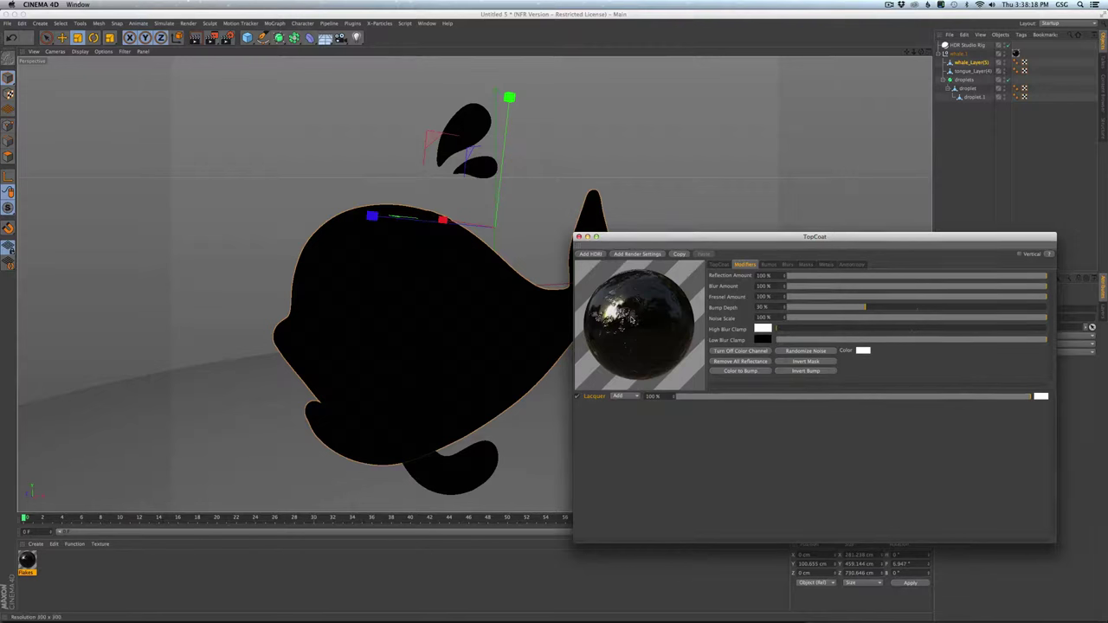
key(alt+r)
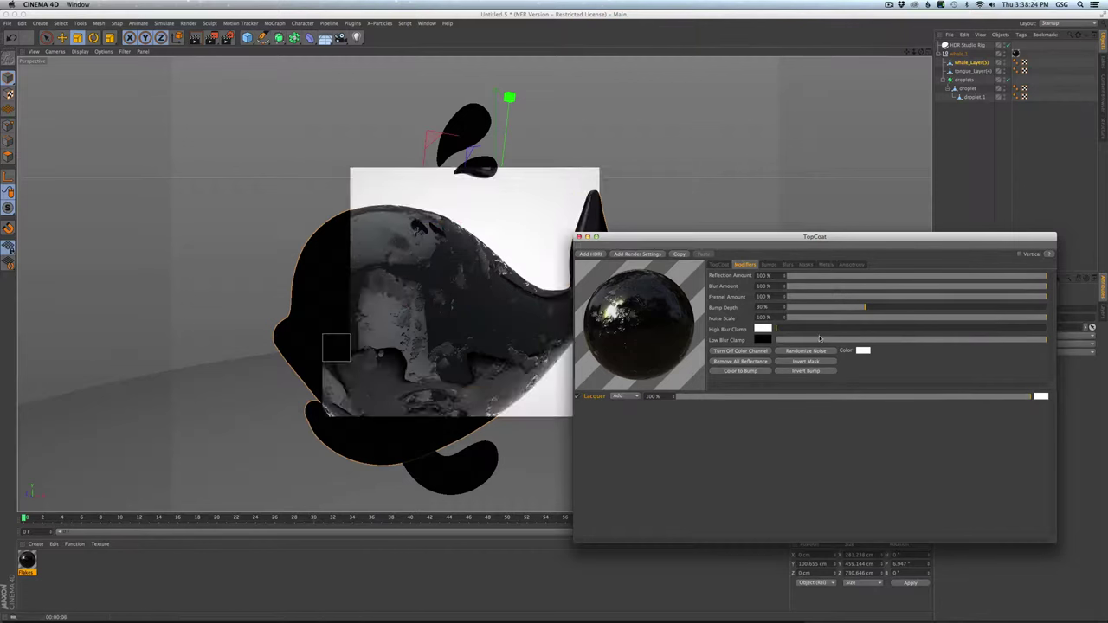
drag(886, 343, 1047, 341)
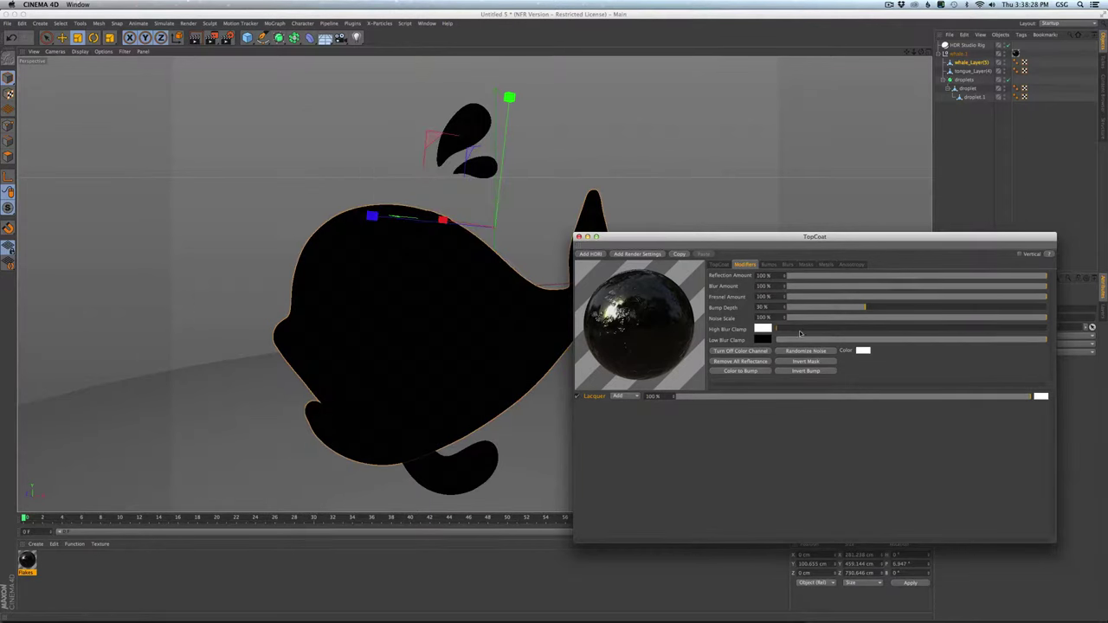
Step: Raise the Lacquer layer's High Blur Clamp to just below its maximum and render the whale again
drag(800, 334, 812, 331)
drag(915, 334, 987, 330)
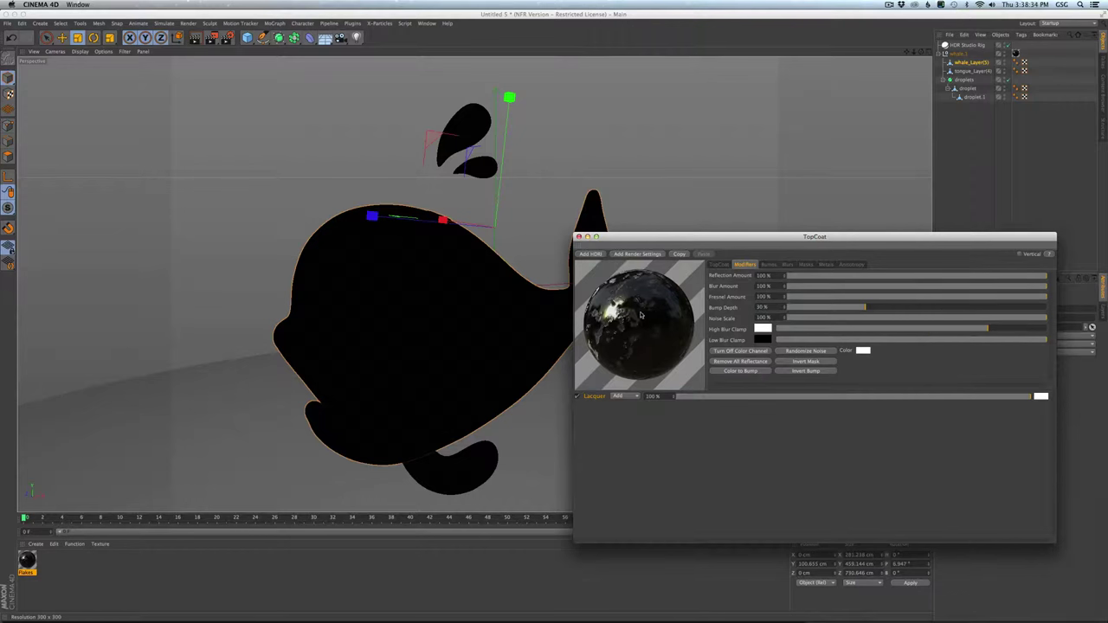
click(1026, 330)
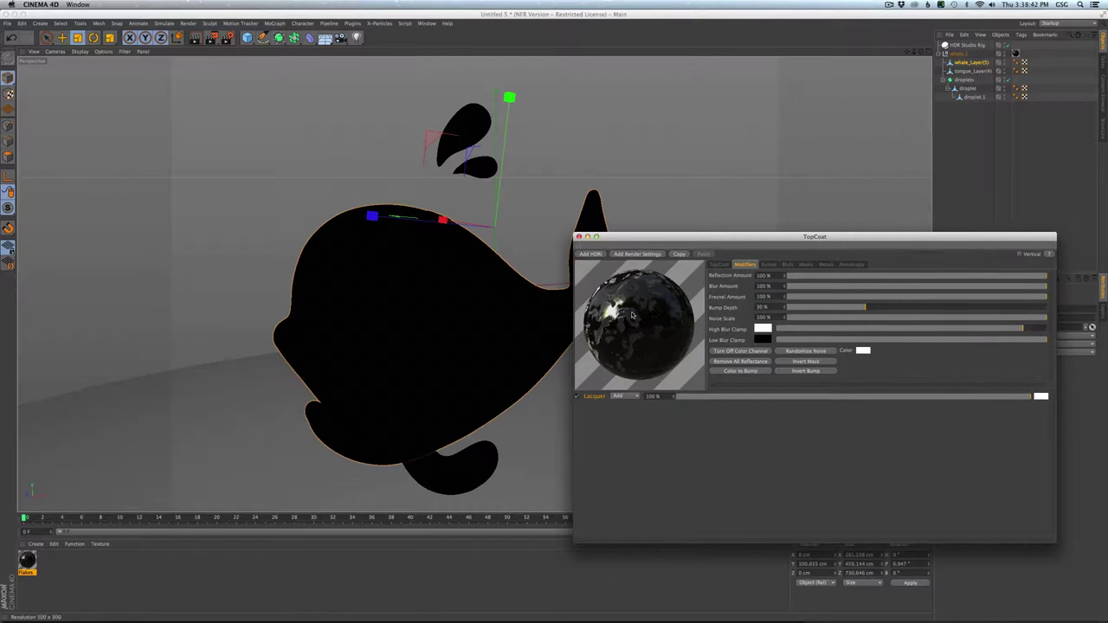
key(ctrl+r)
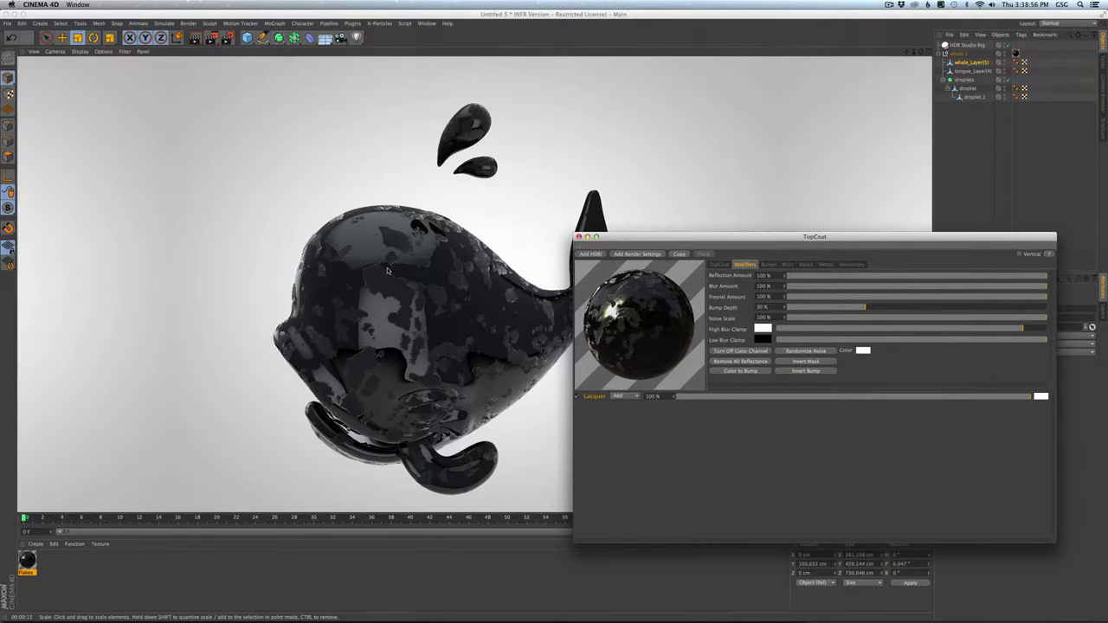
Step: Set the Lacquer layer's Bump Depth to 100% and its Noise Scale to 200%, and render the whale
drag(894, 314, 1066, 313)
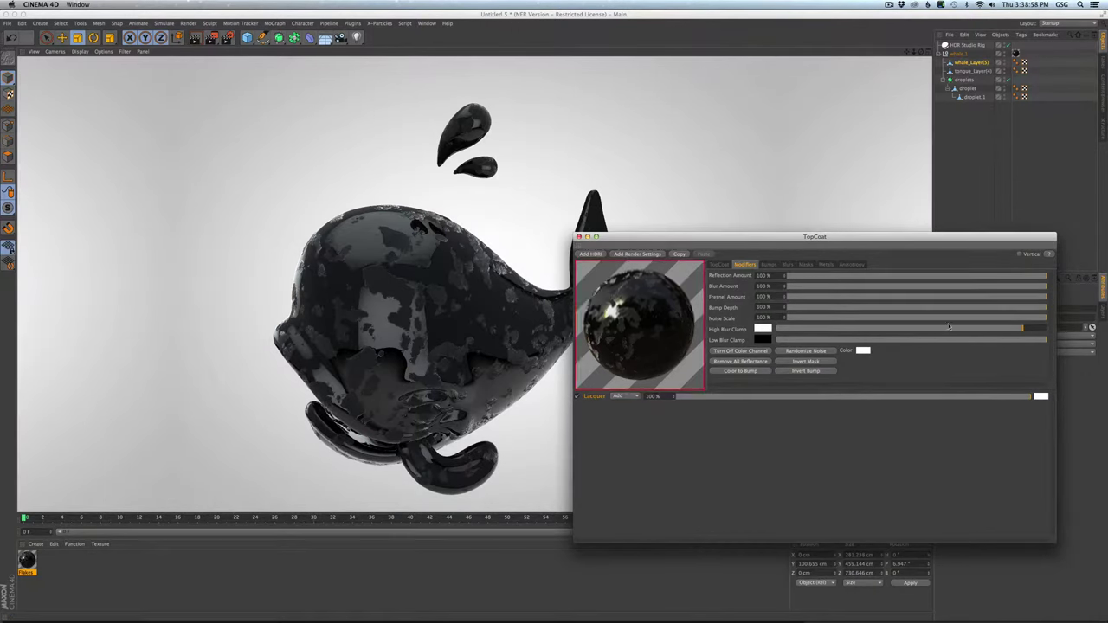
key(Tab)
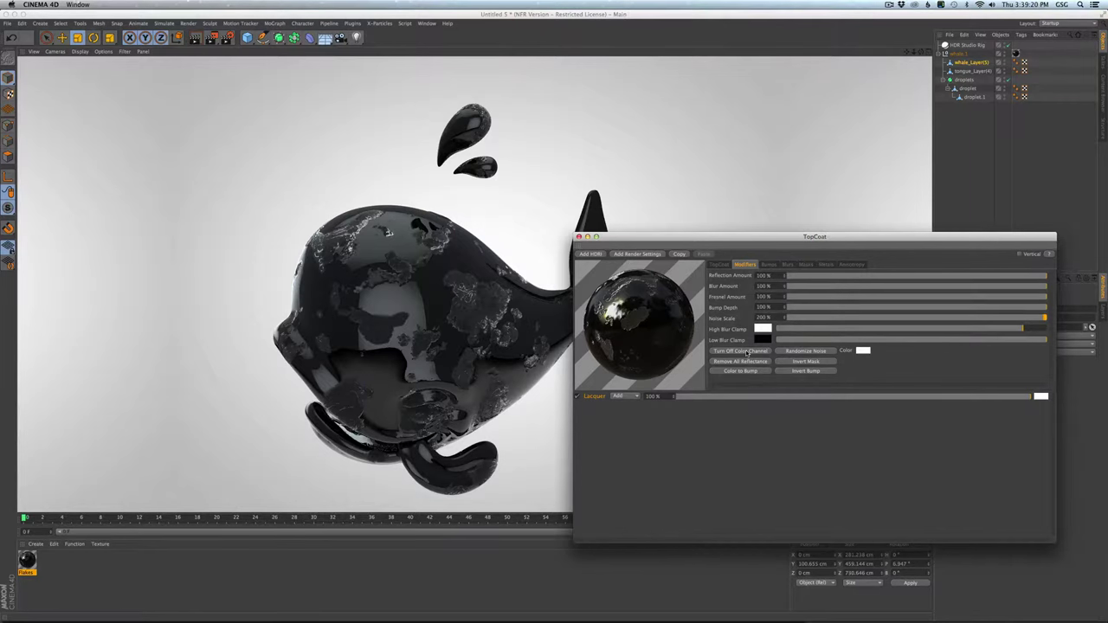
Step: Create a new material with a Lacquer reflectance layer and turn off its color channel
double_click(101, 574)
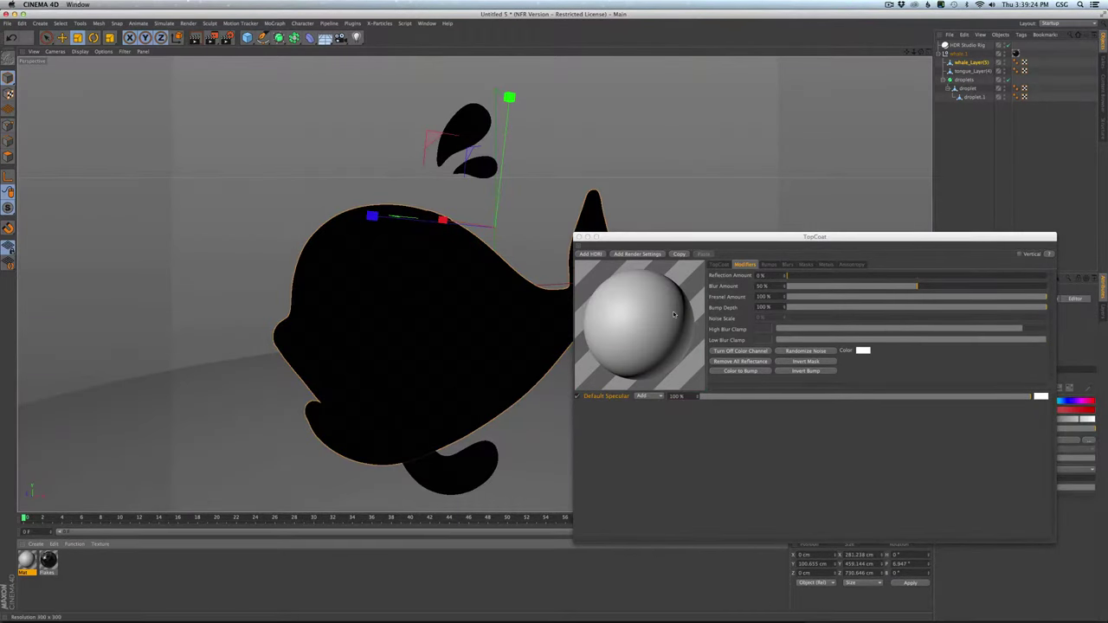
click(719, 264)
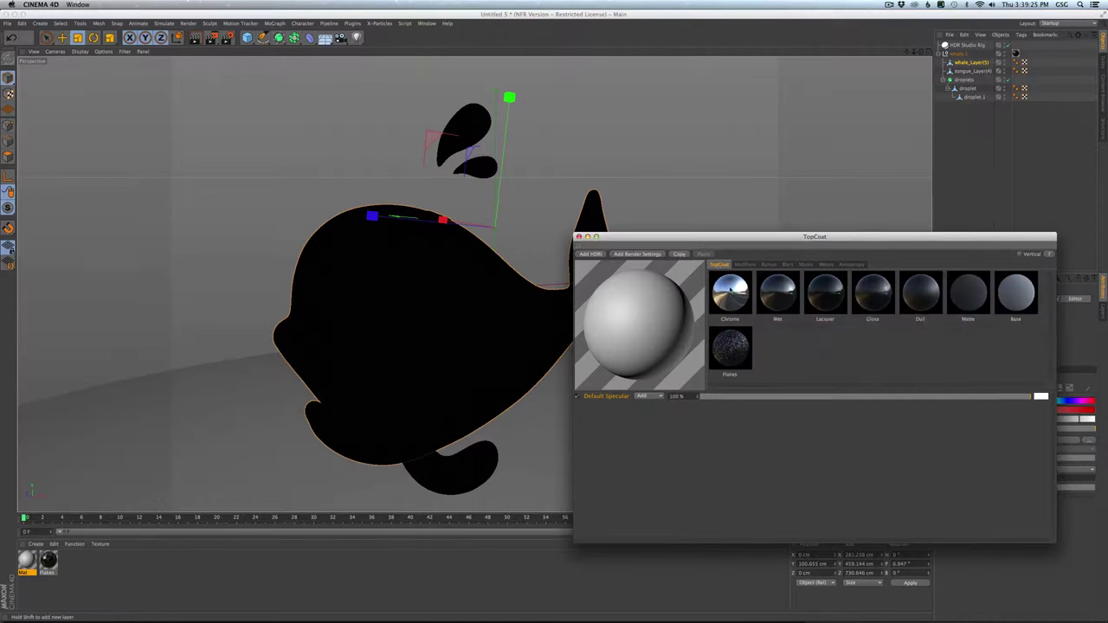
click(831, 296)
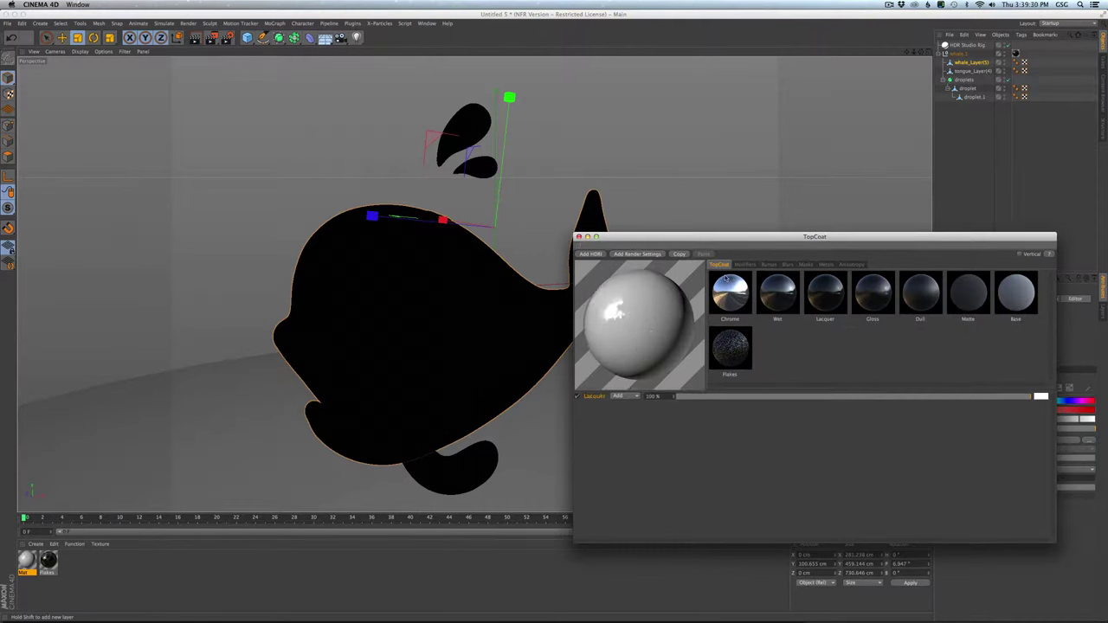
click(744, 265)
click(724, 352)
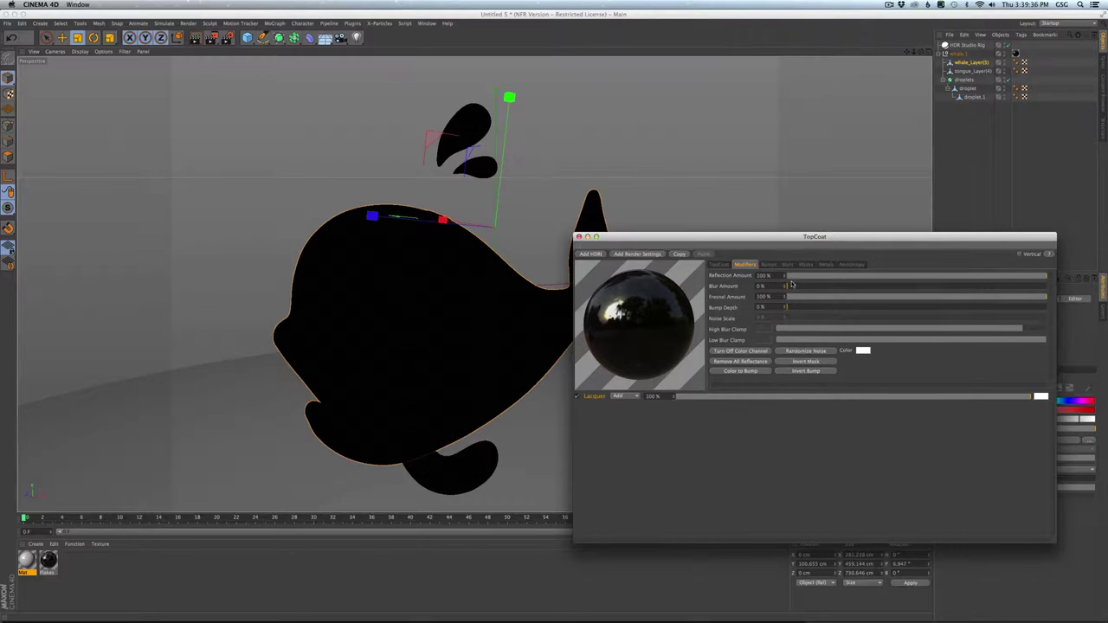
Step: Try the Layers2 bump on the new material's Lacquer layer and render the whale
click(769, 265)
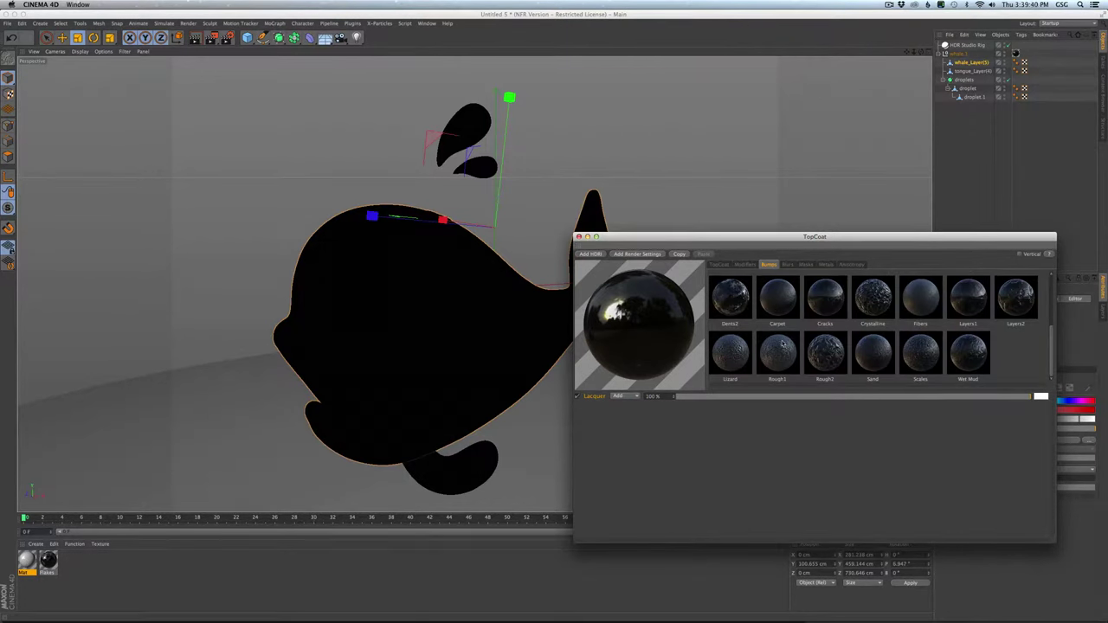
click(1024, 303)
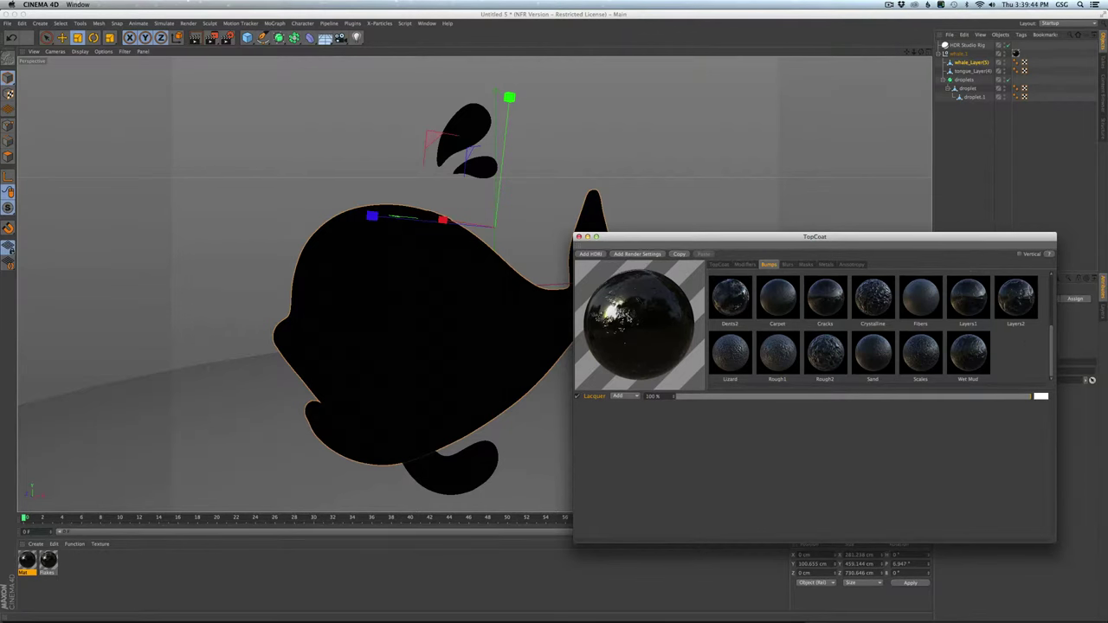
click(495, 334)
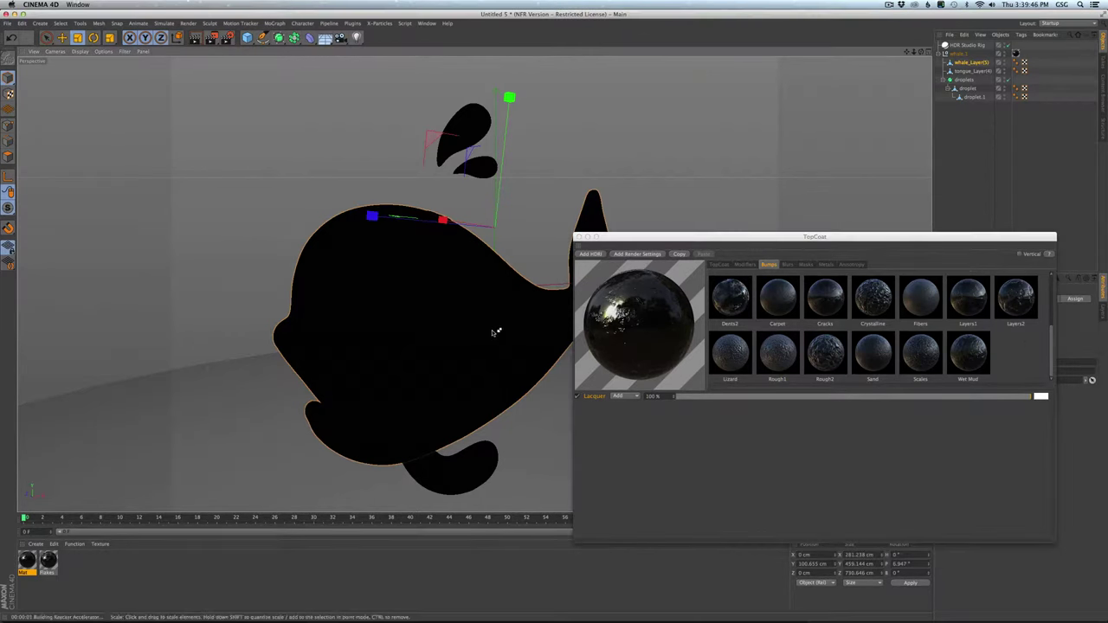
key(alt+r)
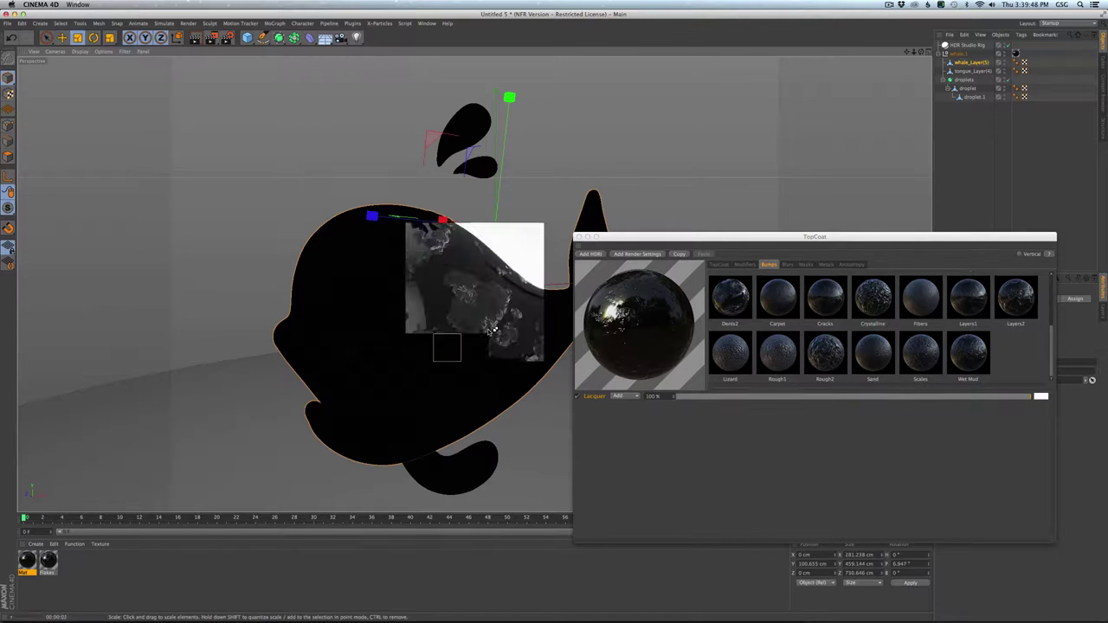
Step: Reset the new material to a plain Lacquer layer, reapply the Layers2 bump with 81% Bump Depth, and render the view
click(718, 264)
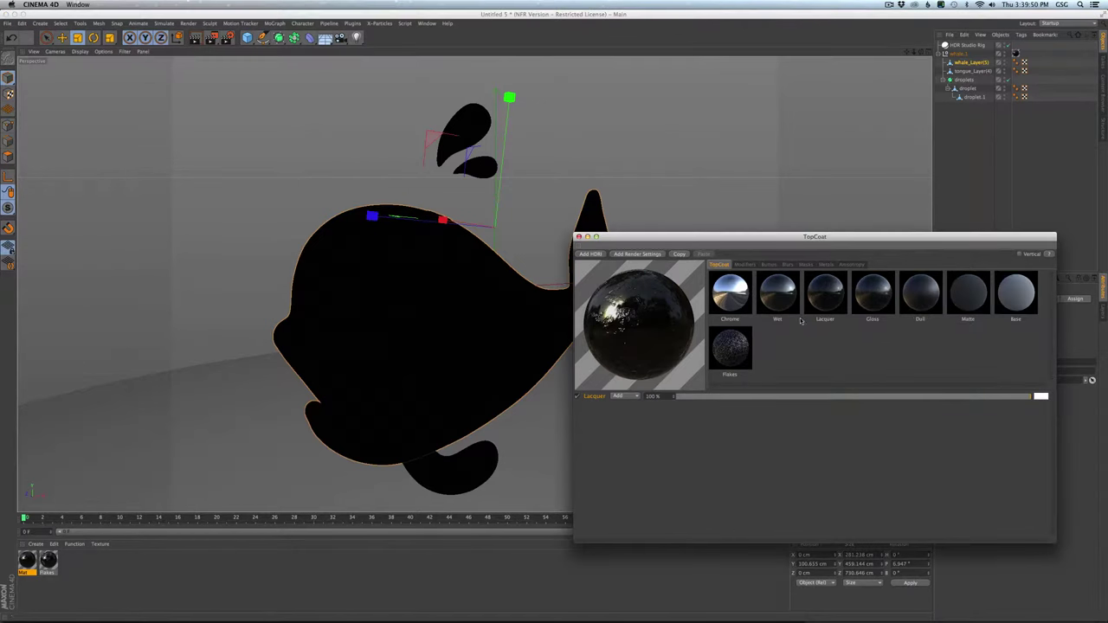
click(786, 266)
click(768, 265)
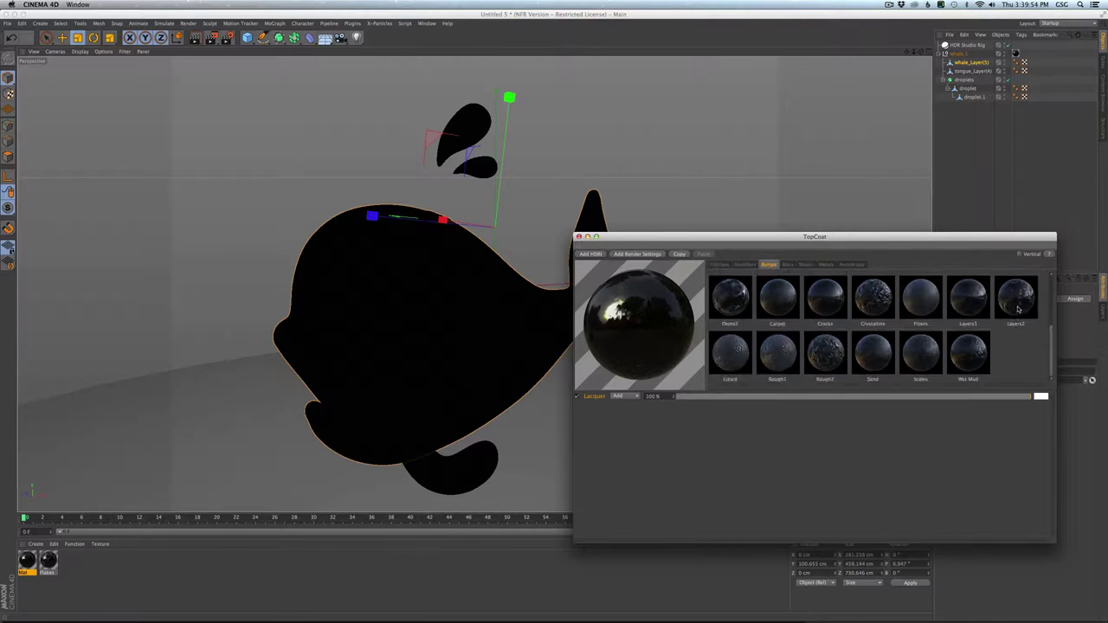
click(1019, 306)
click(746, 264)
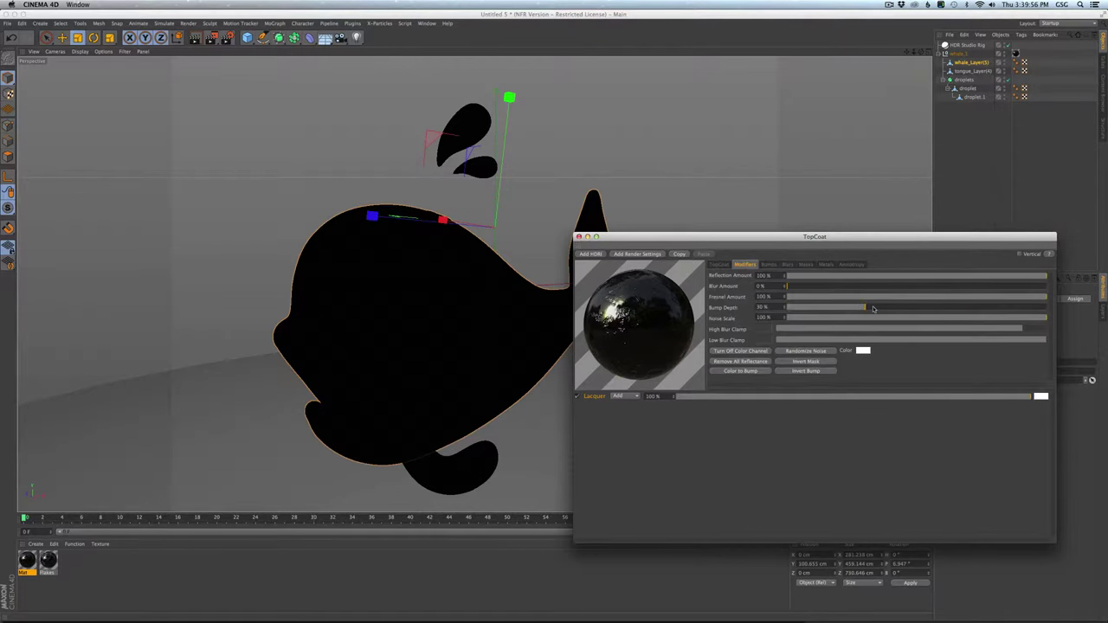
drag(873, 308, 997, 309)
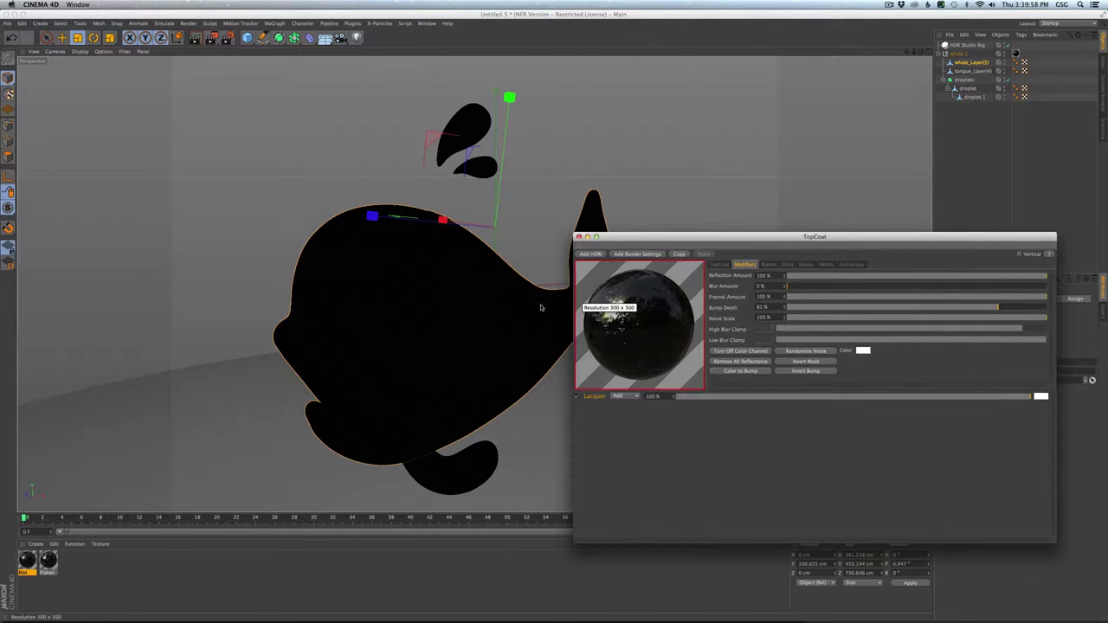
key(alt+r)
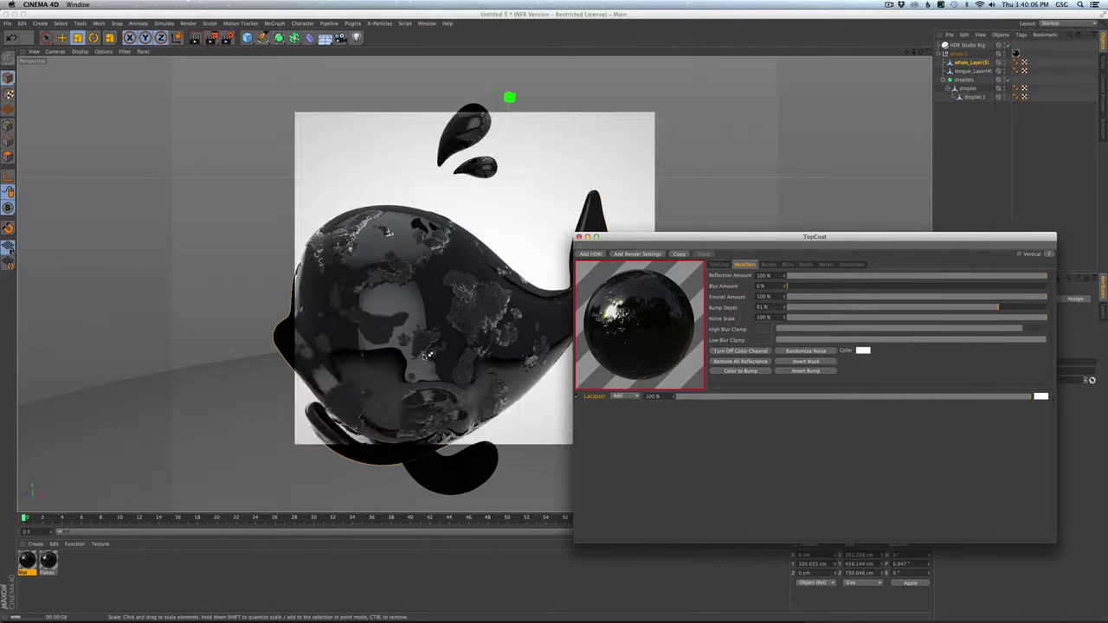
Step: Assign the new Mat material to the whale in place of Flakes, remove the Flakes material, and render the whale
drag(25, 567, 1016, 54)
click(1015, 54)
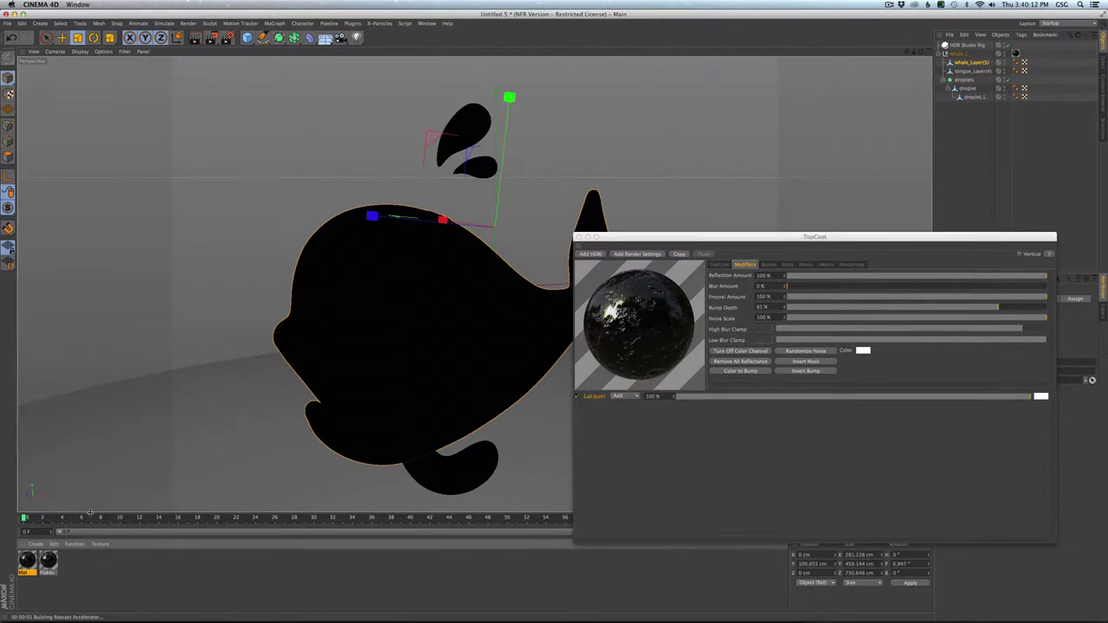
click(47, 565)
click(29, 561)
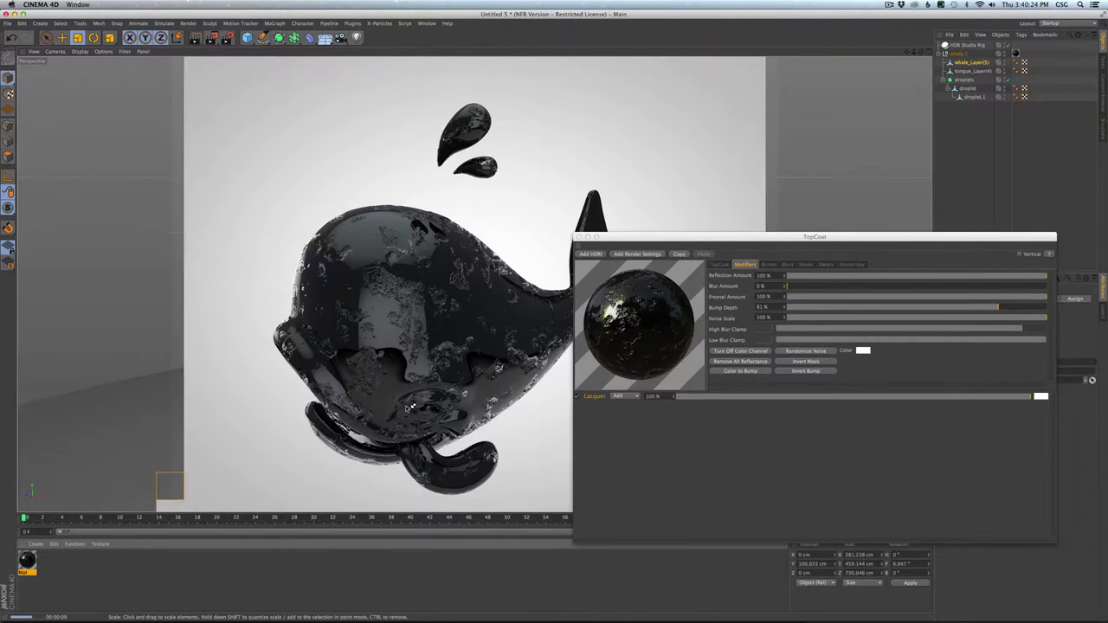
Step: Randomize the noise of the Mat material's bump and render the whale to preview the new pattern
click(804, 350)
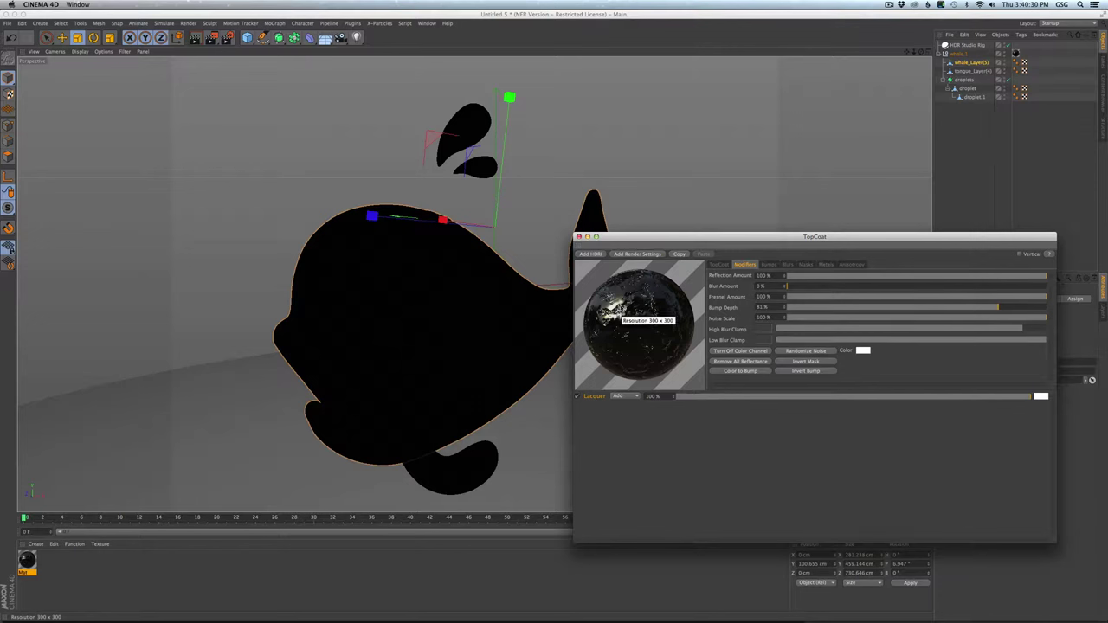
key(super+r)
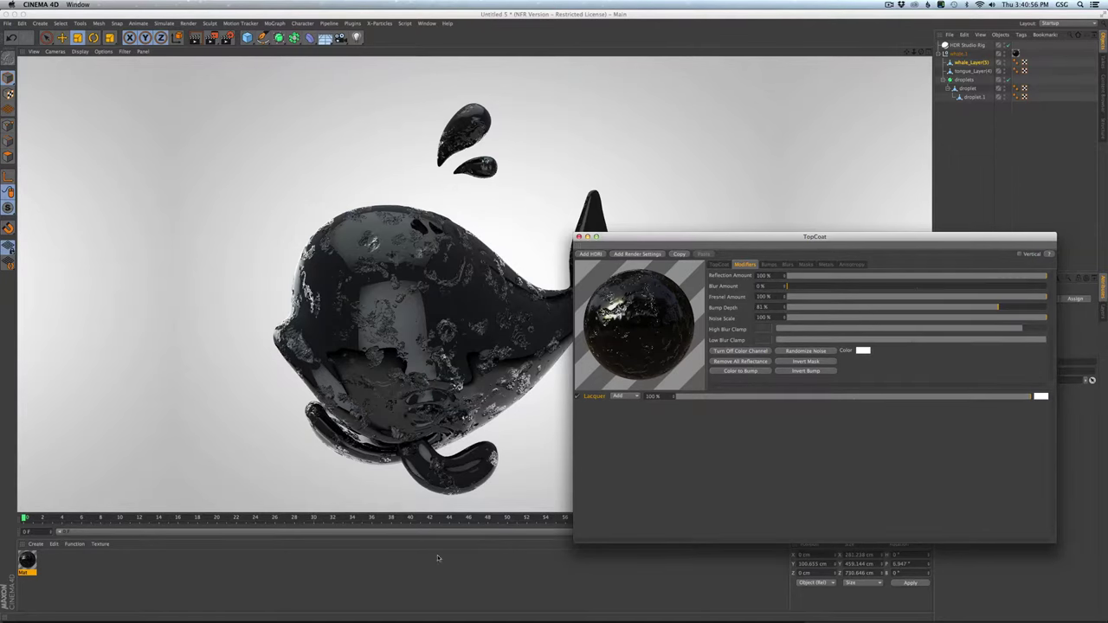
Step: Try removing all reflectance layers from another new material, and delete that material
double_click(248, 582)
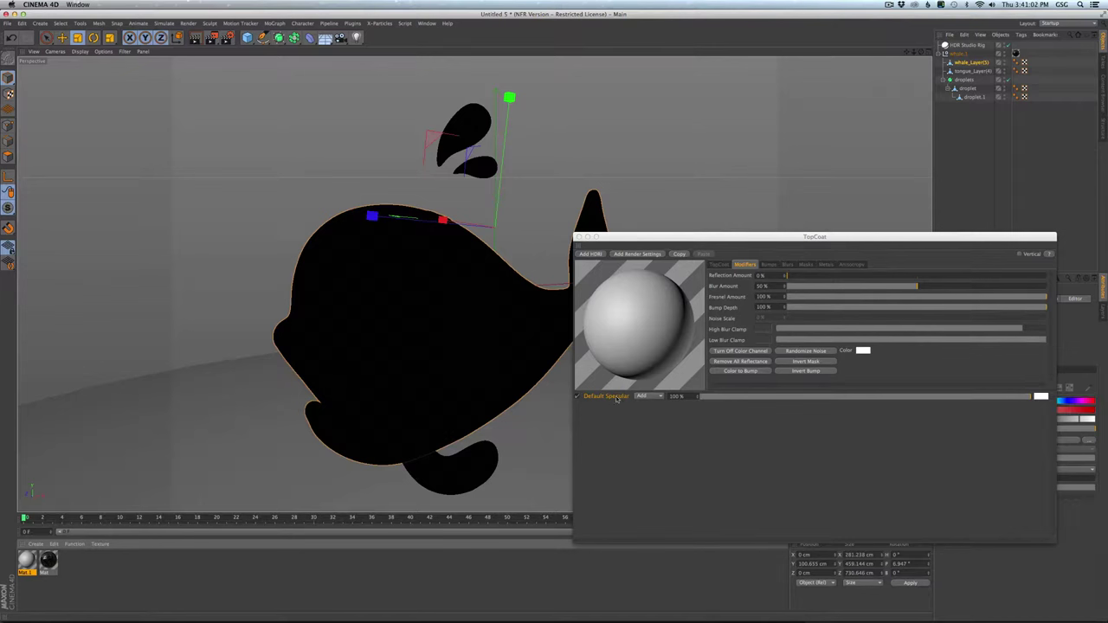
click(741, 265)
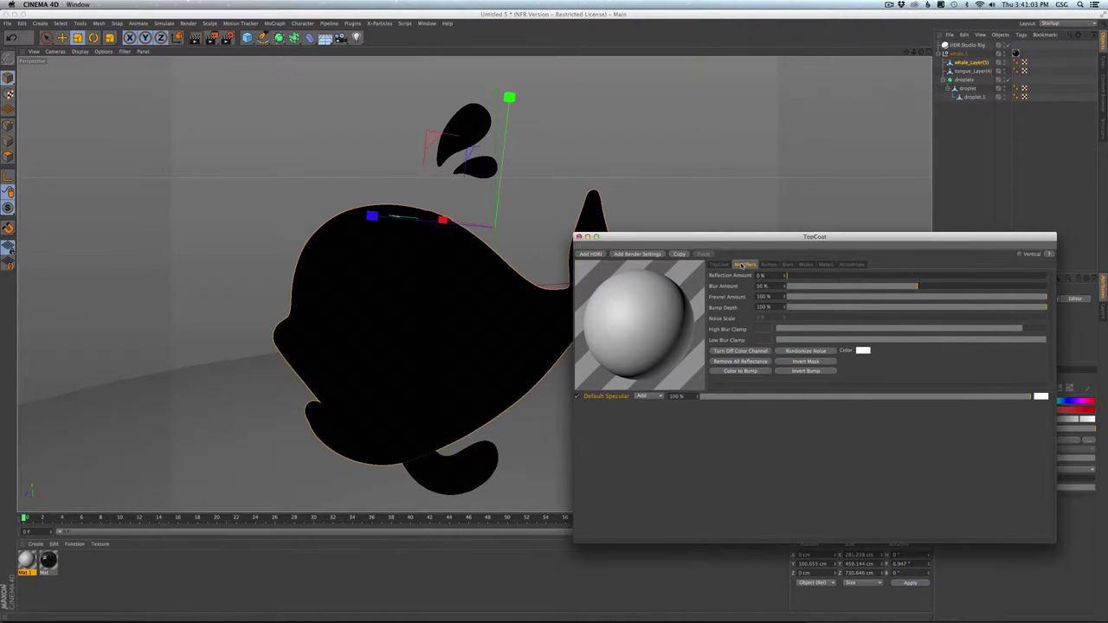
click(729, 362)
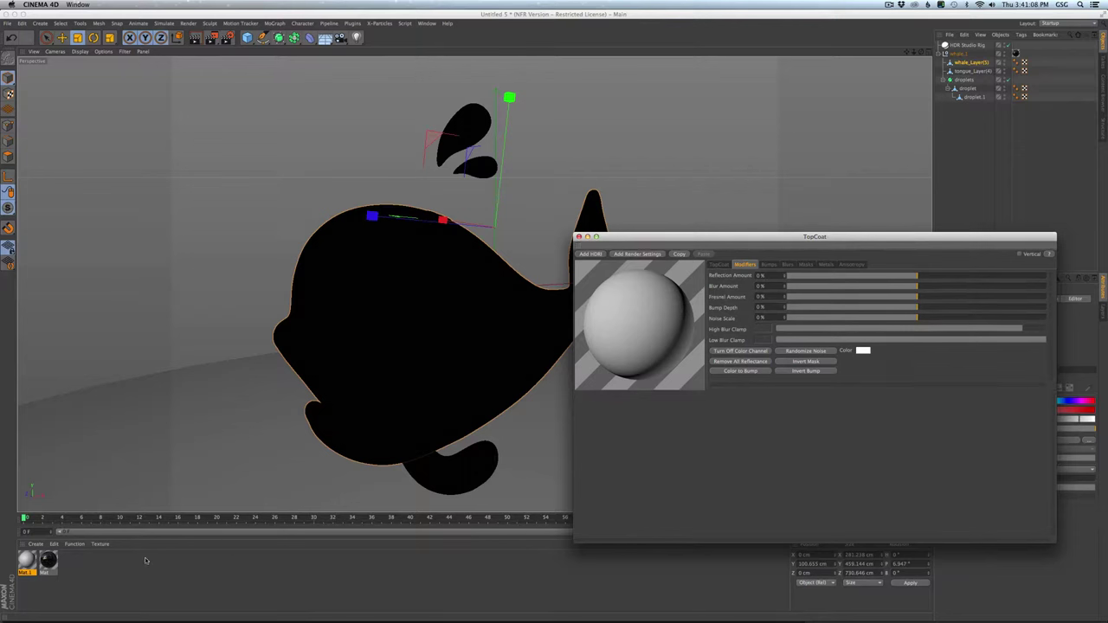
click(29, 560)
key(Delete)
Step: Enable the Mat material's Color channel and load the first listed HDRI studio bitmap as its texture
click(28, 560)
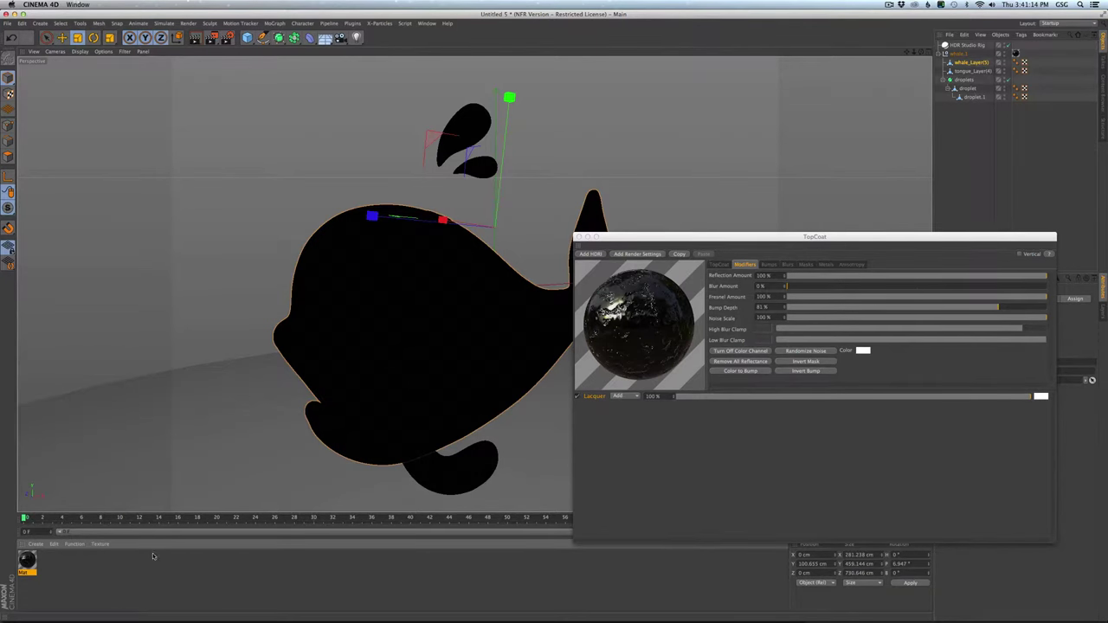
double_click(28, 561)
click(173, 151)
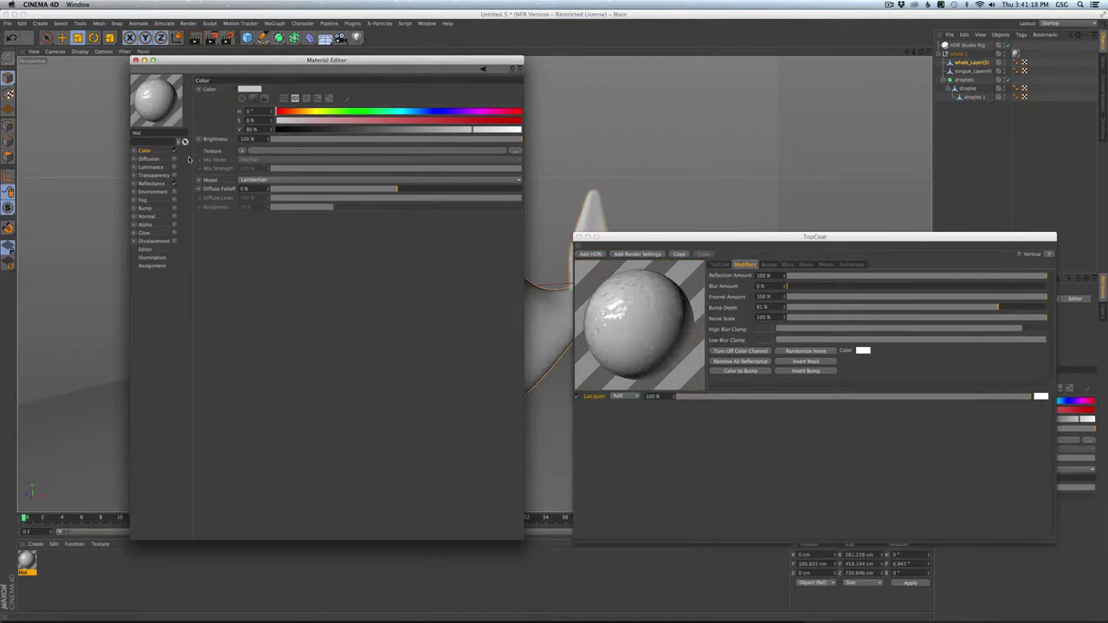
click(243, 151)
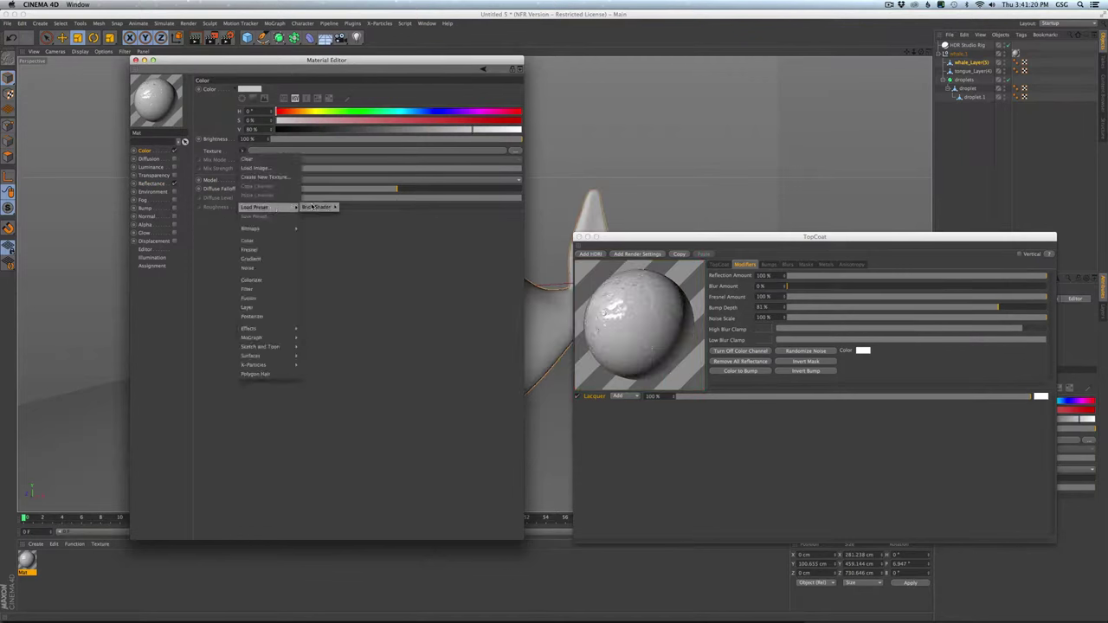
mouse_move(273, 227)
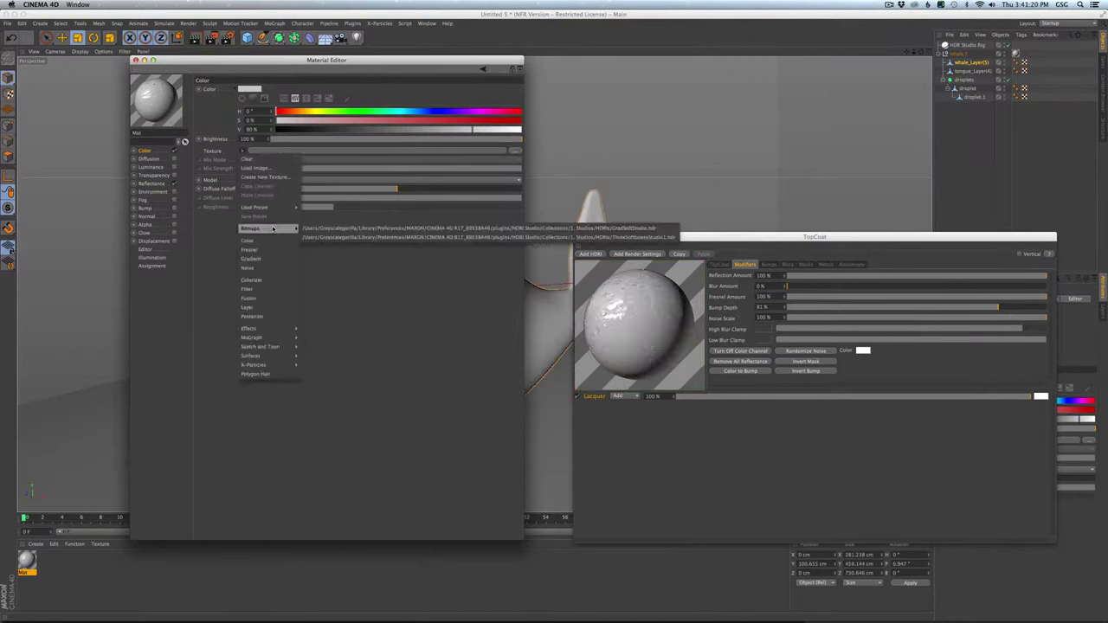
click(322, 227)
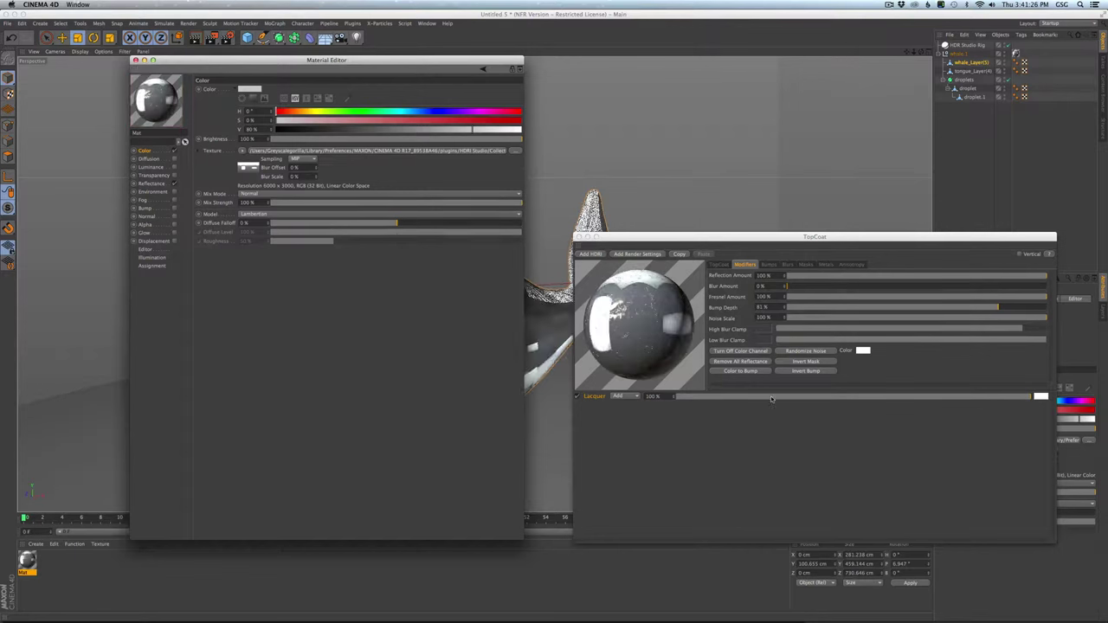
Step: Copy the color texture to the Lacquer layer's bump with Color to Bump and show the material's Reflectance channel
click(757, 372)
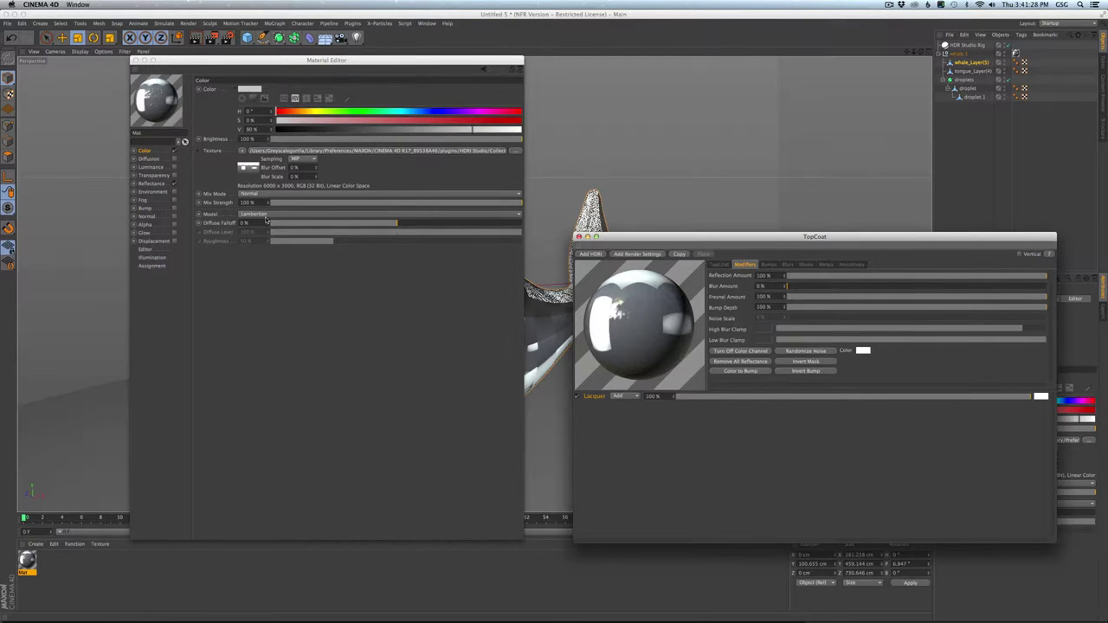
click(153, 183)
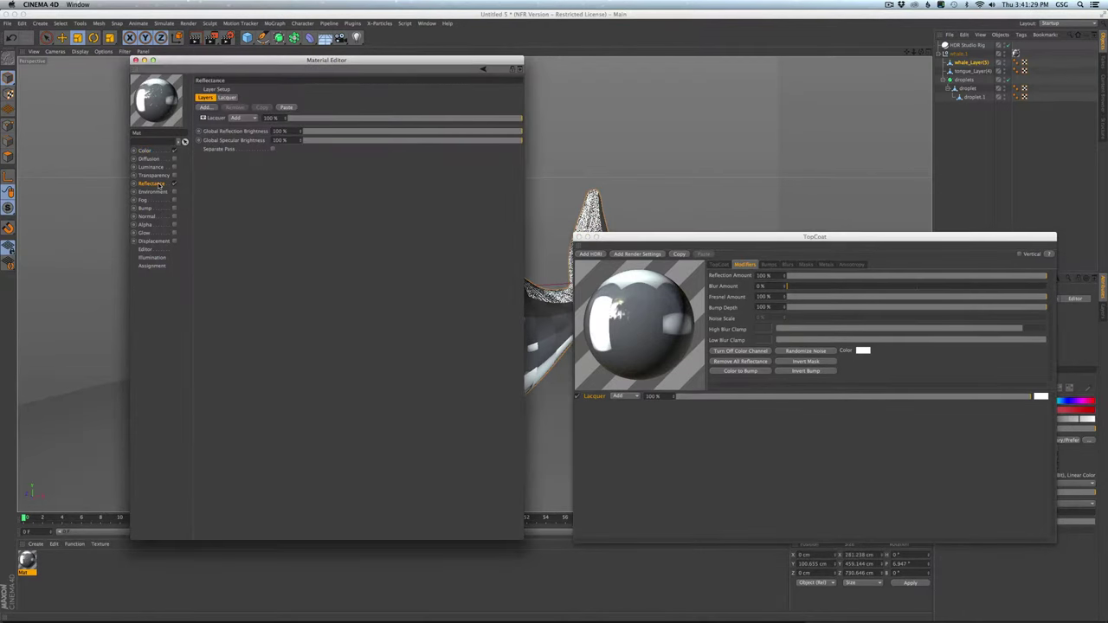
Step: Expand the Lacquer layer's Bump Strength settings to examine the custom bump texture copied from the color channel
click(216, 119)
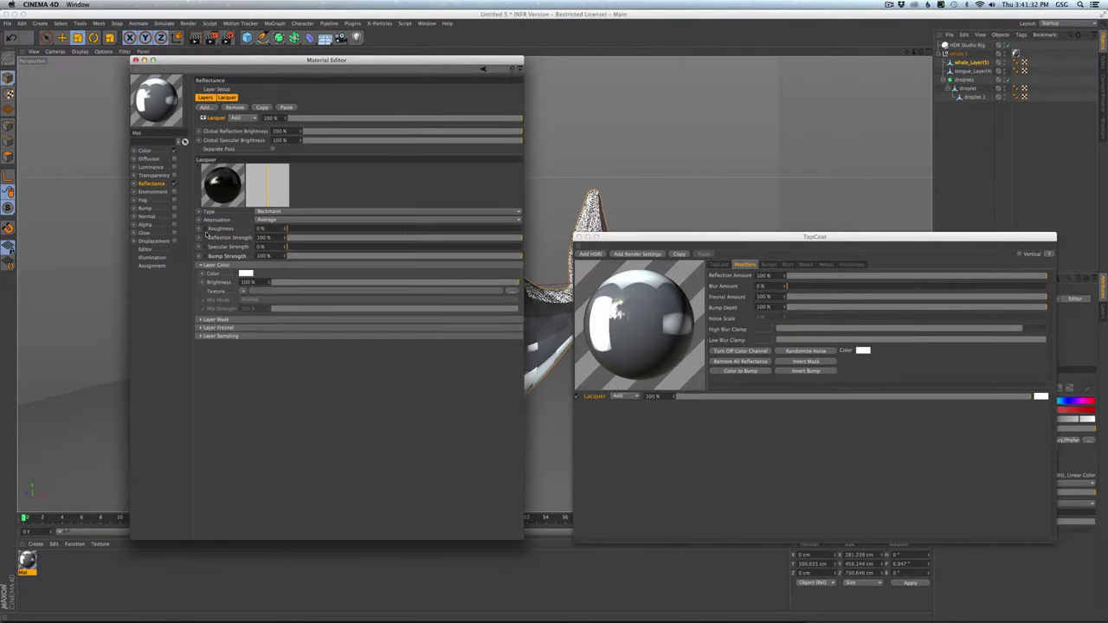
click(208, 256)
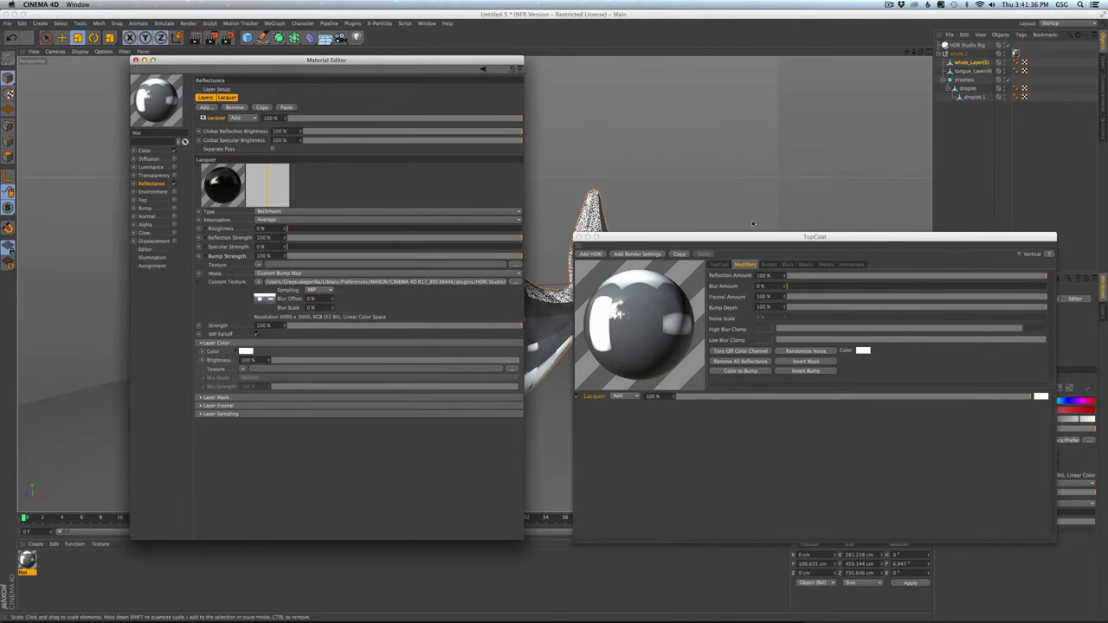
Step: Delete the Mat material so that the material list is empty
click(31, 560)
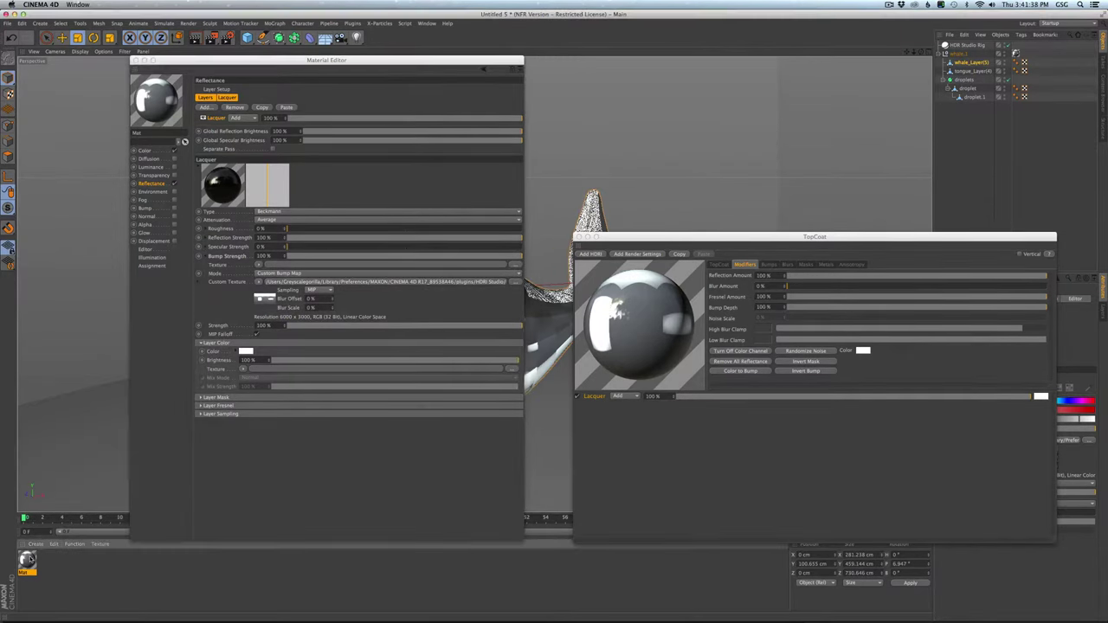
key(Delete)
double_click(34, 563)
key(super+z)
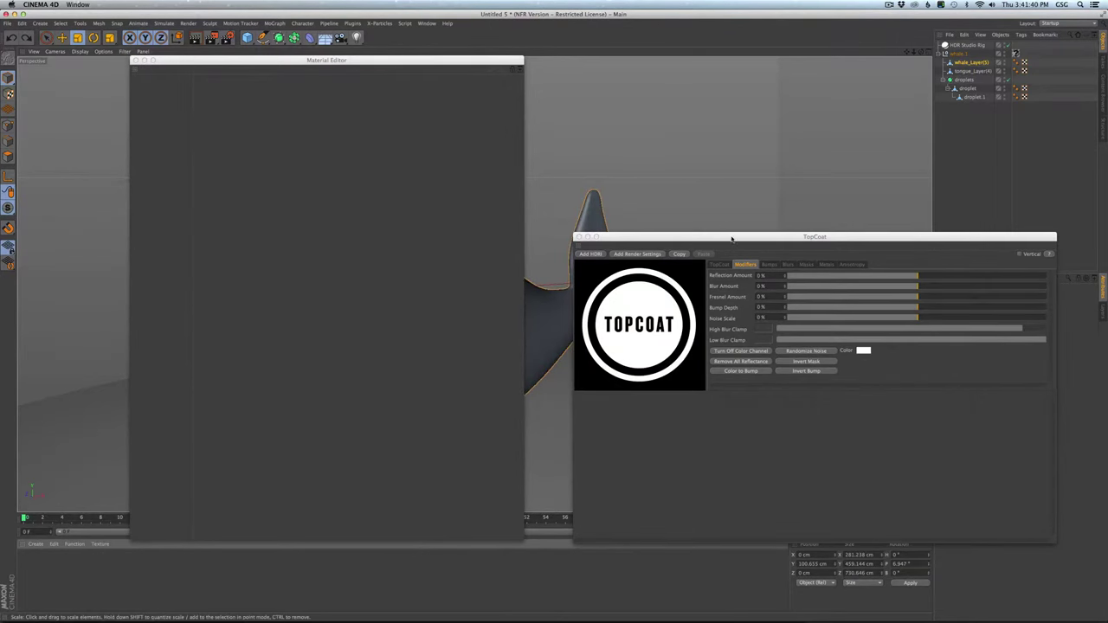
Step: Create a new material from the TopCoat Lacquer preset, assign it to the whale, and close the Material Editor
click(719, 264)
click(720, 264)
click(822, 298)
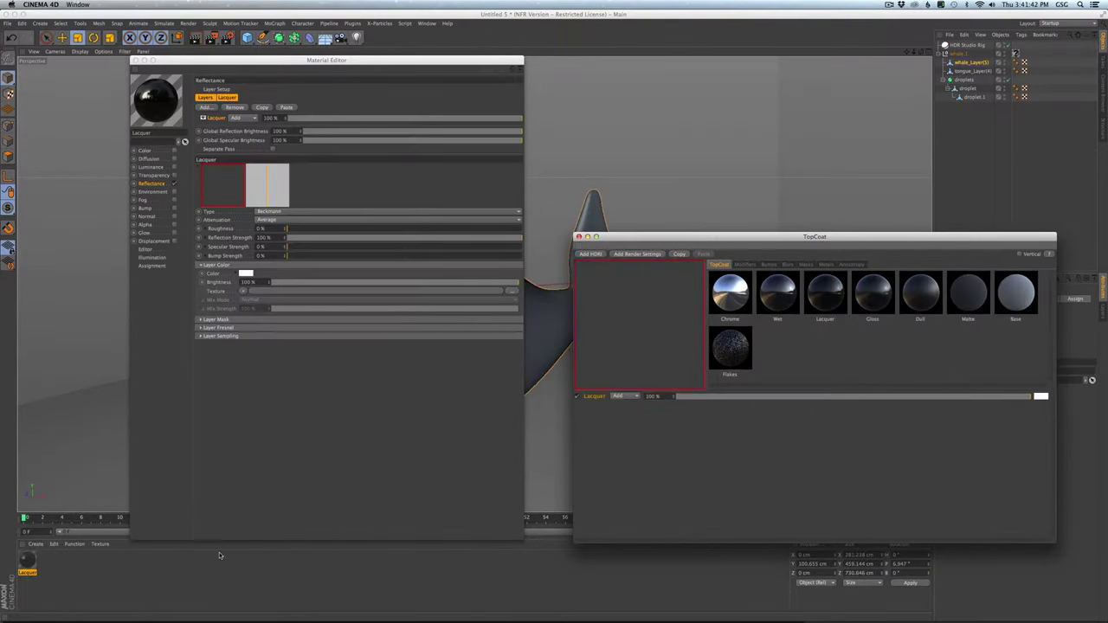
drag(27, 561, 1016, 55)
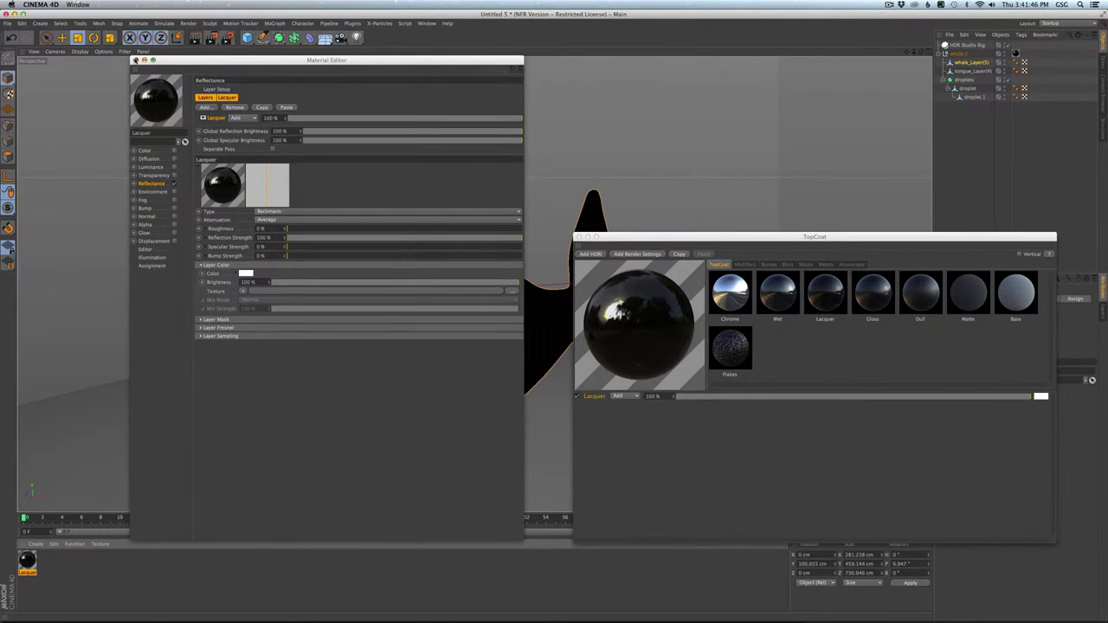
click(136, 60)
Step: Replace the material's Lacquer layer with Chrome, mask it with Cracks, and render a preview of the whale
click(746, 264)
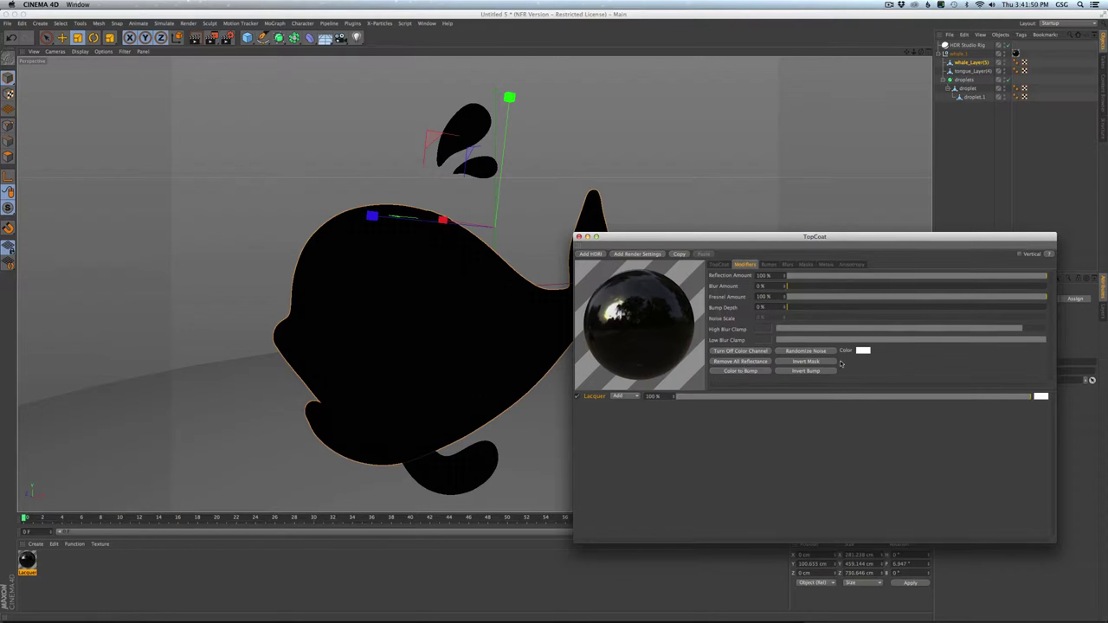
click(806, 264)
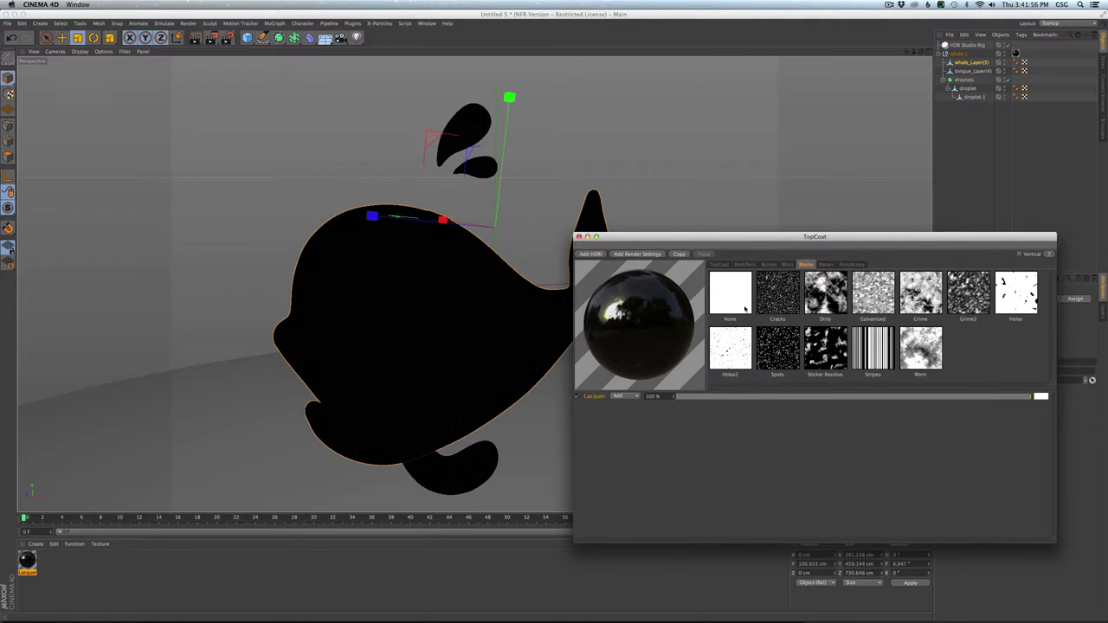
click(720, 265)
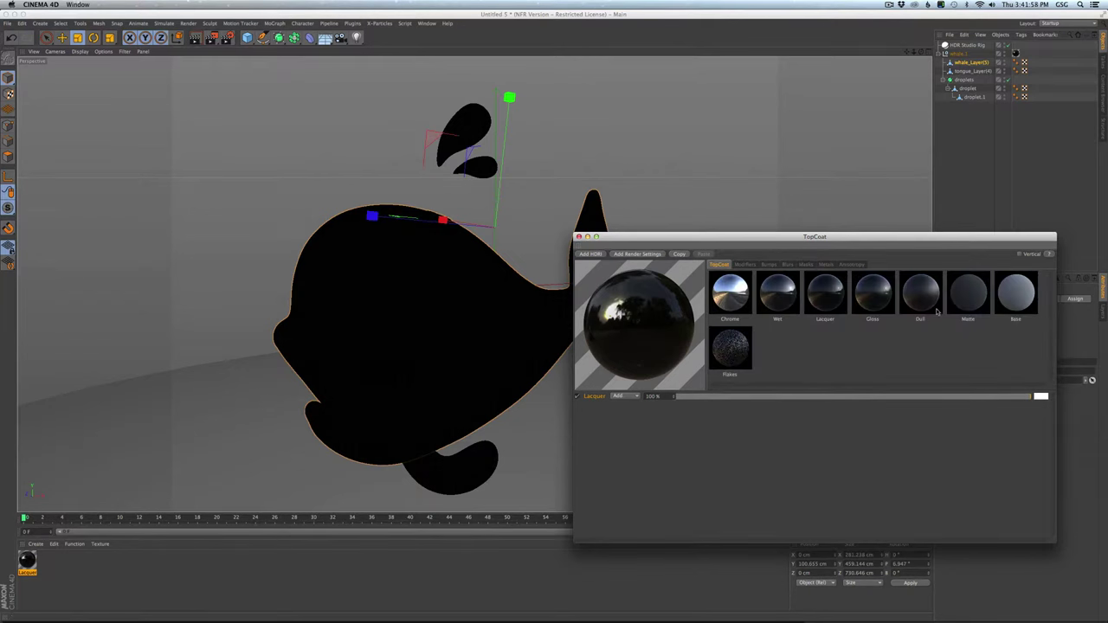
click(732, 307)
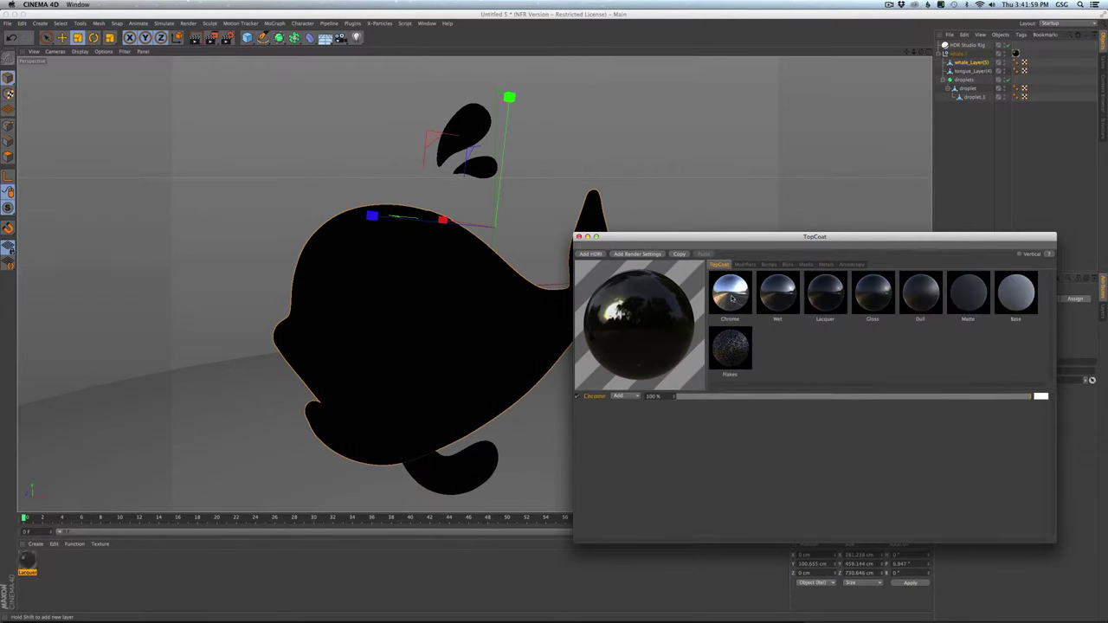
click(804, 265)
click(778, 303)
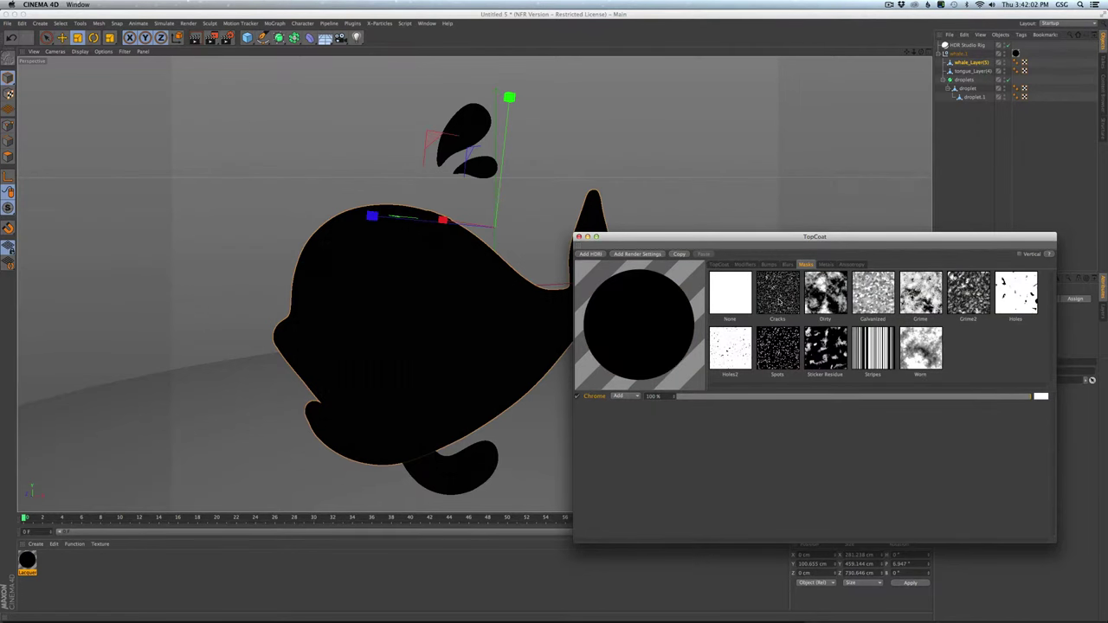
drag(751, 239, 802, 238)
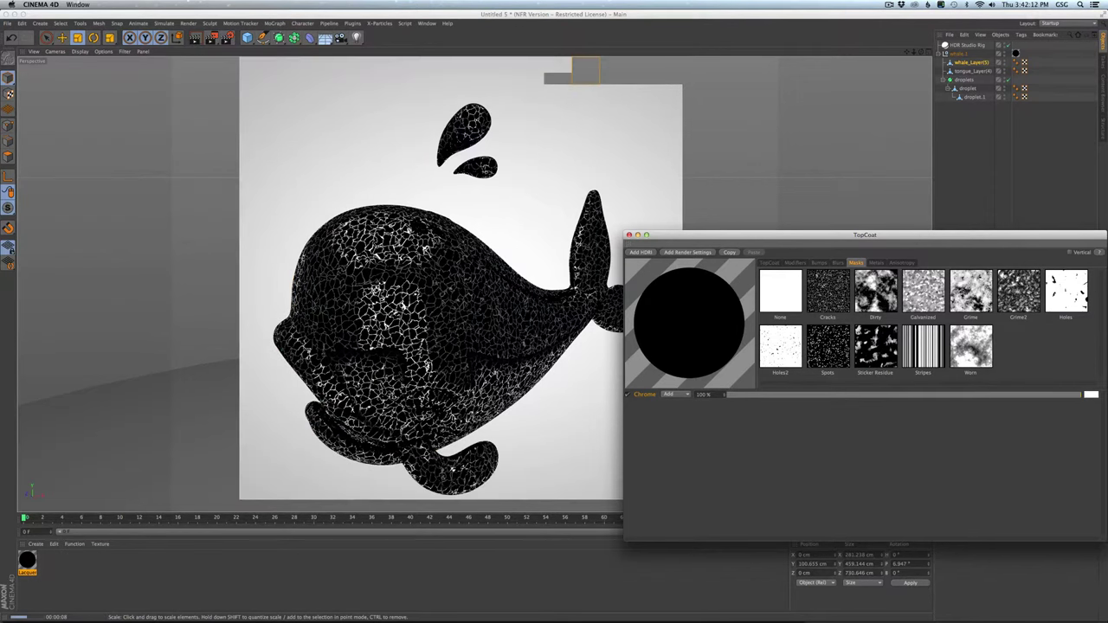
Step: Add a Base layer to the material and move it below the Chrome layer
click(770, 264)
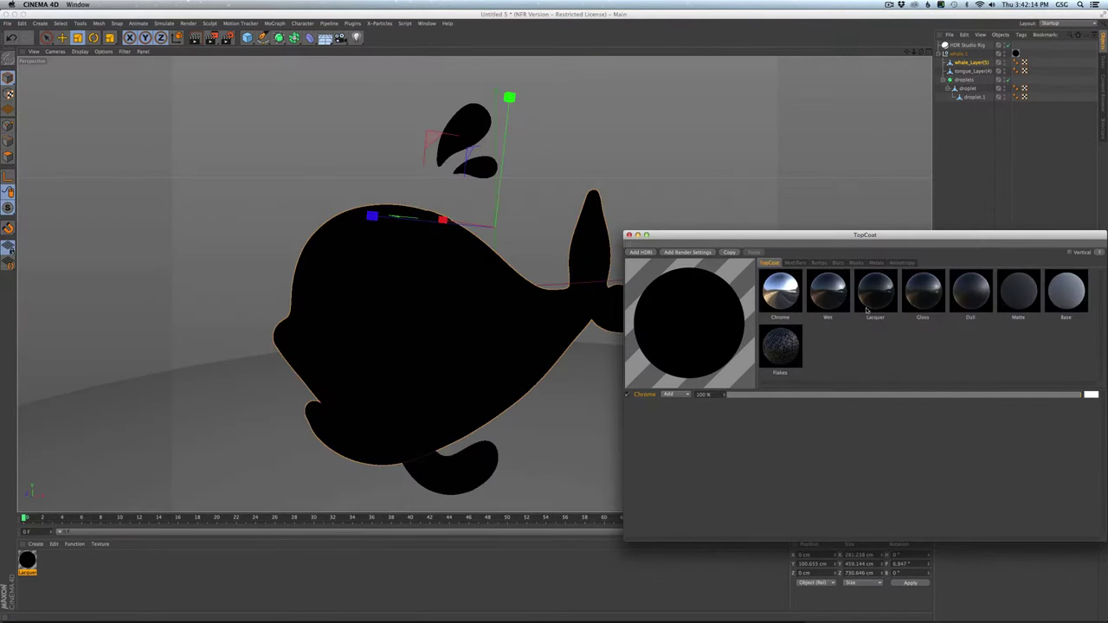
click(1056, 301)
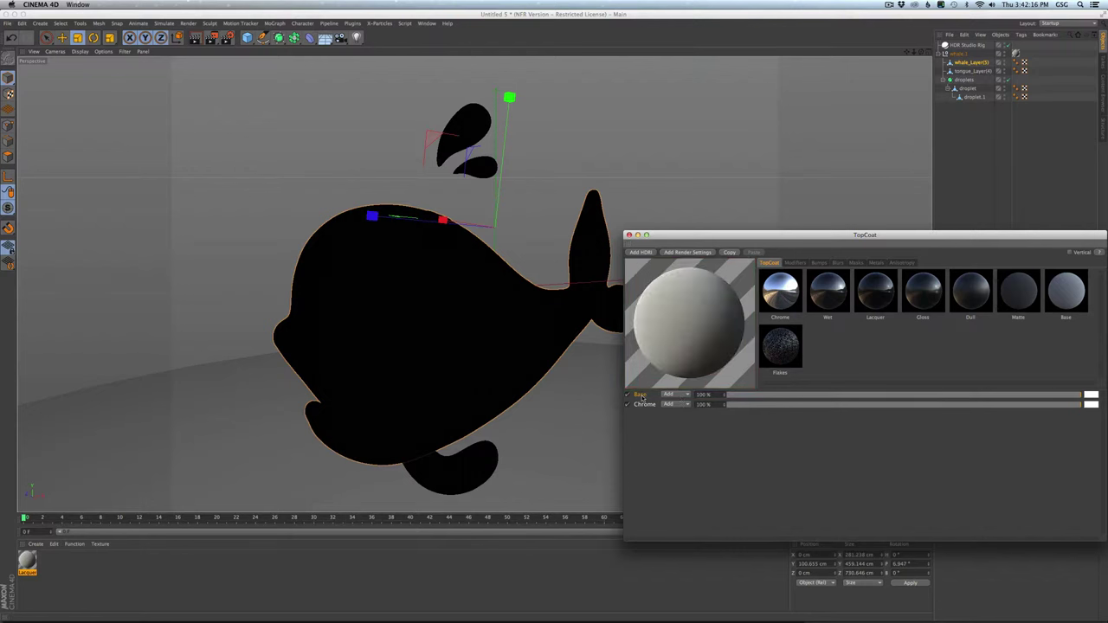
drag(641, 395, 642, 421)
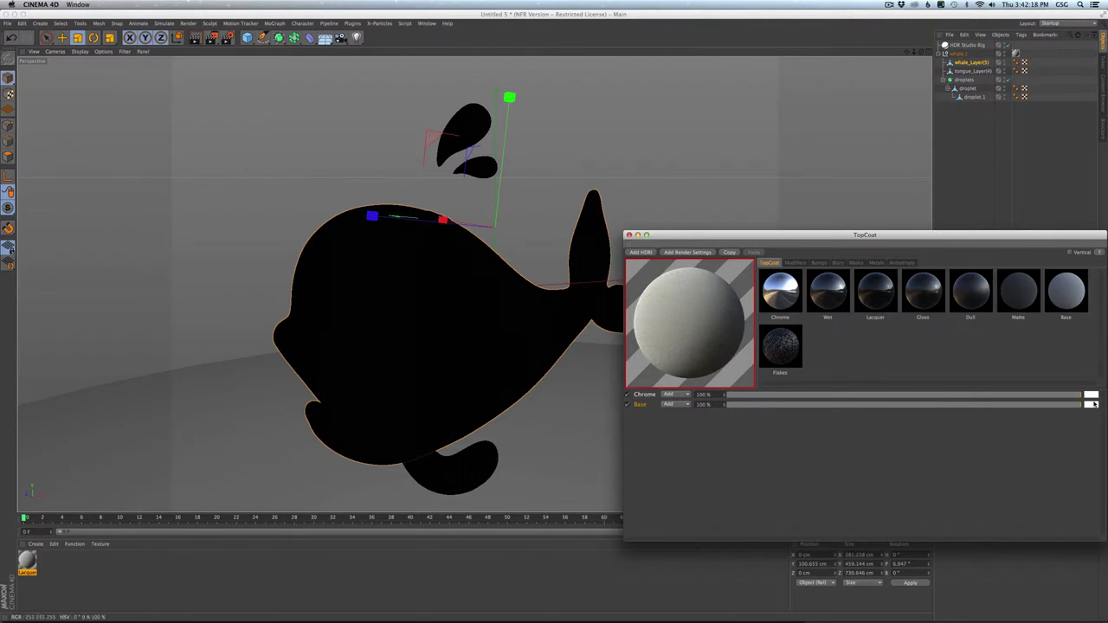
Step: Change the Base layer's color to light blue and render the whale to preview it
click(1092, 404)
click(1068, 401)
click(1066, 411)
click(1068, 433)
click(1060, 431)
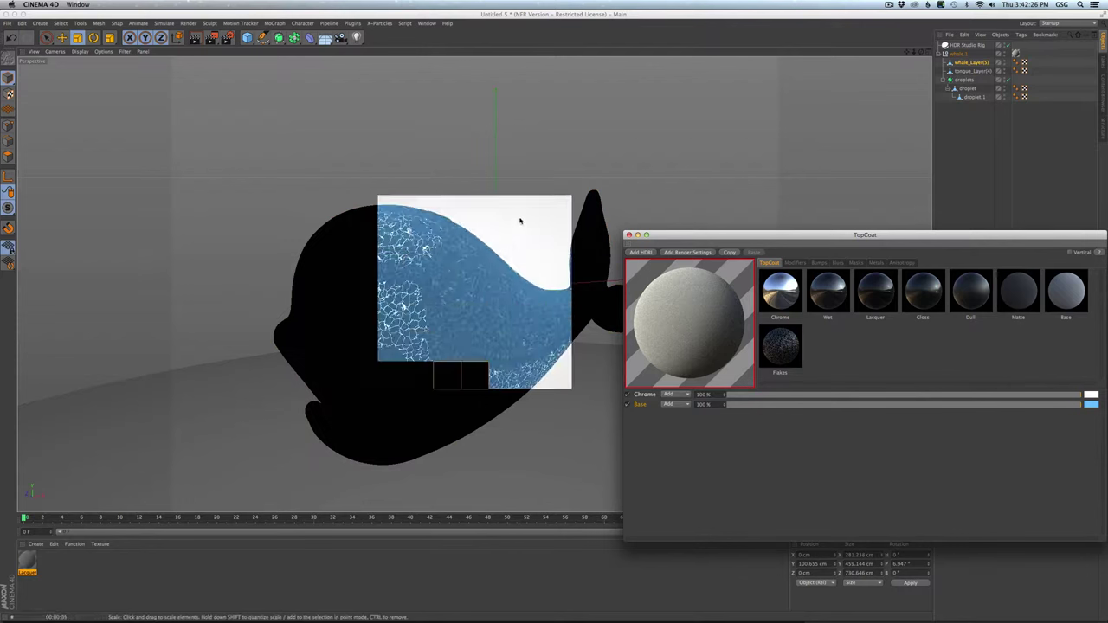
Step: Invert the Chrome layer's Cracks mask and render the whale again
click(794, 262)
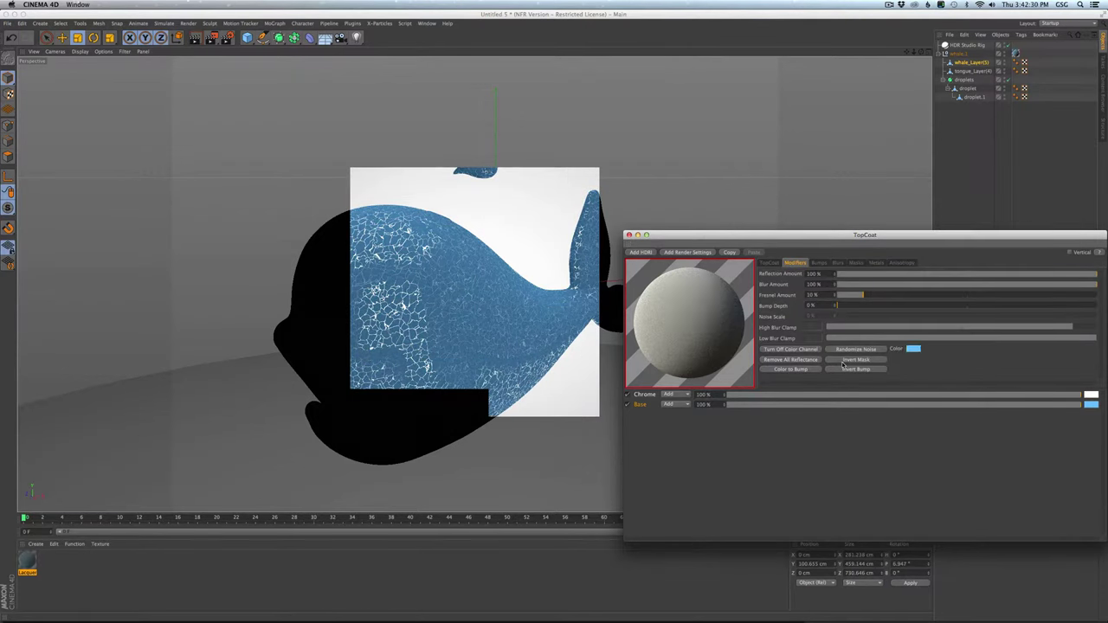
click(651, 395)
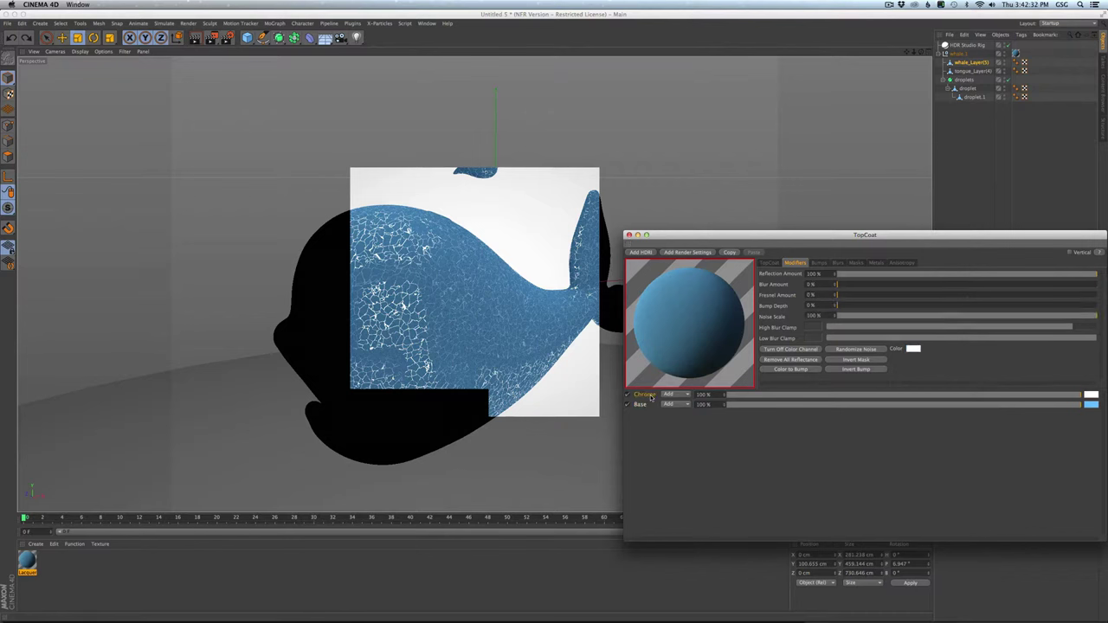
click(847, 360)
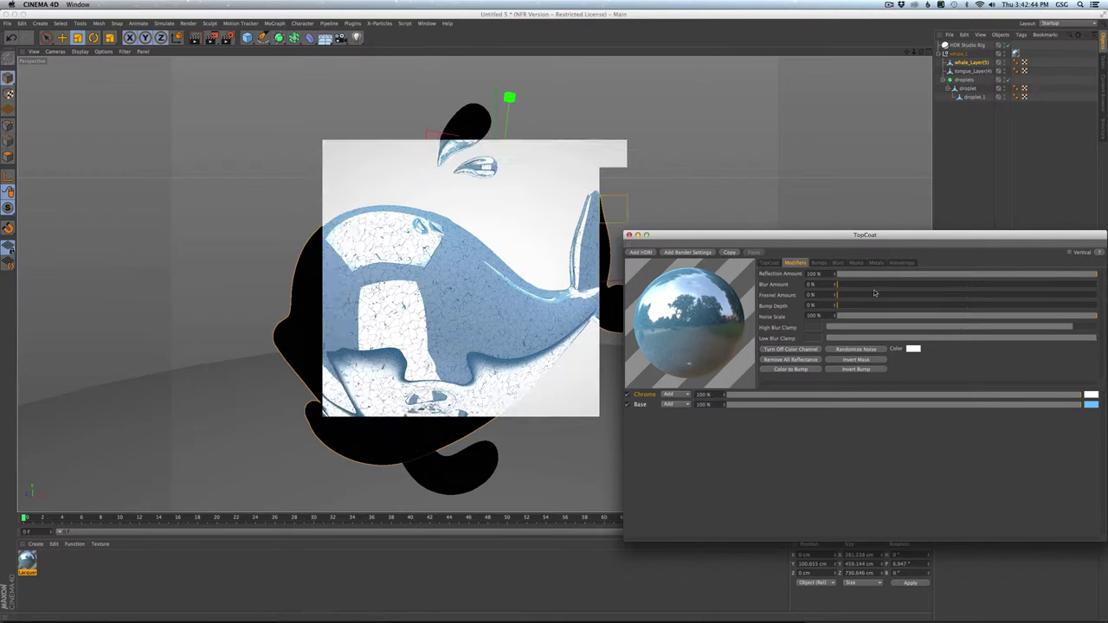
Step: Replace the Chrome and Base layers with a single Lacquer layer and apply the Wet Mud bump to it
click(768, 262)
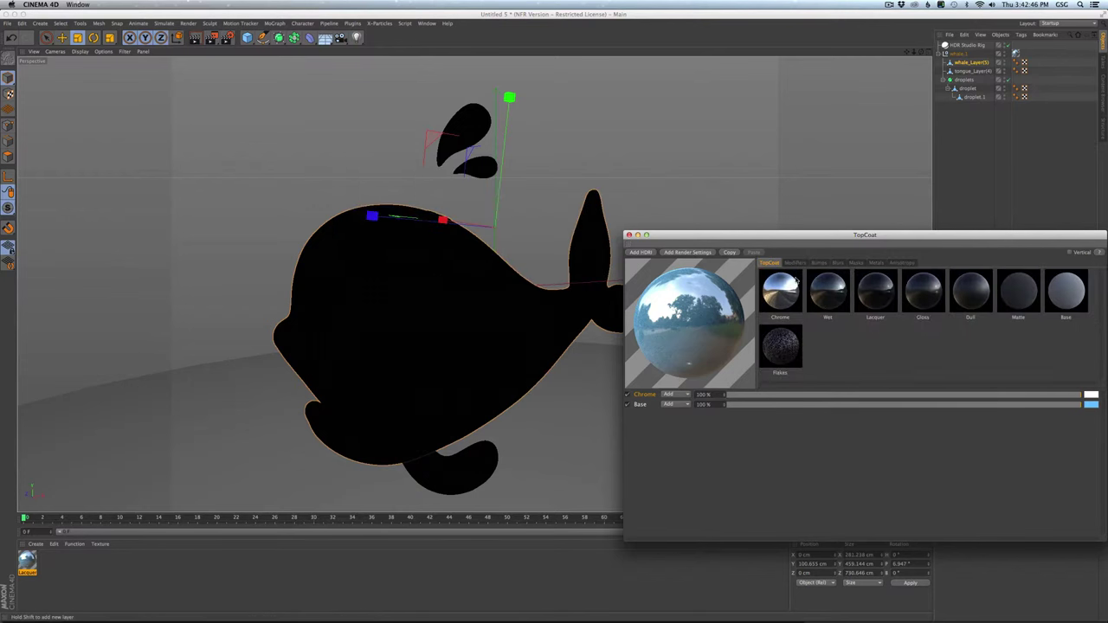
click(814, 305)
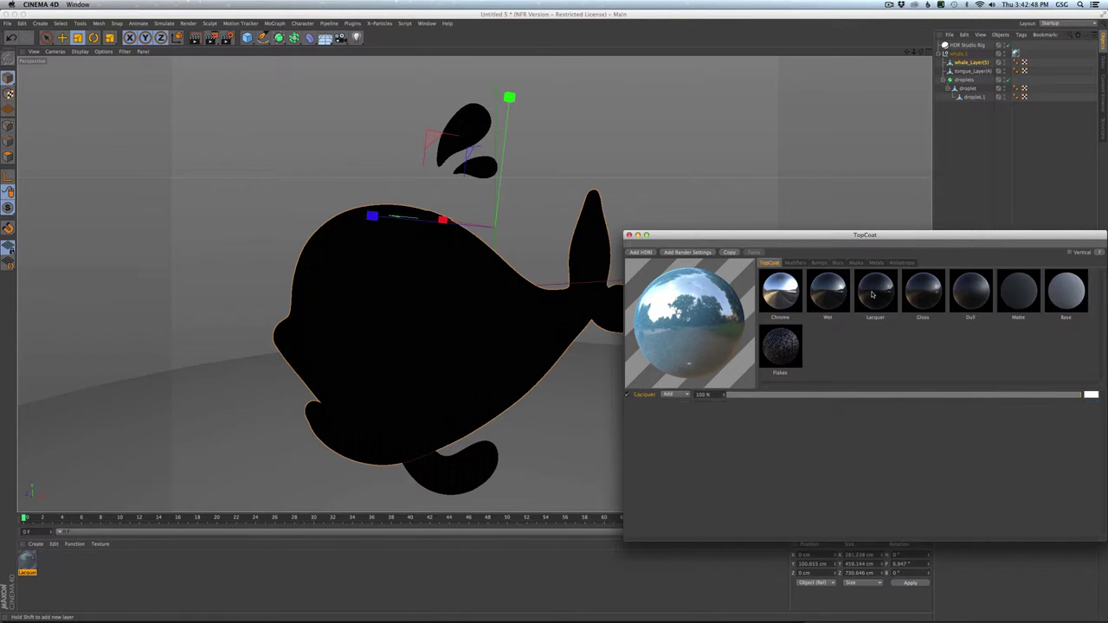
click(819, 263)
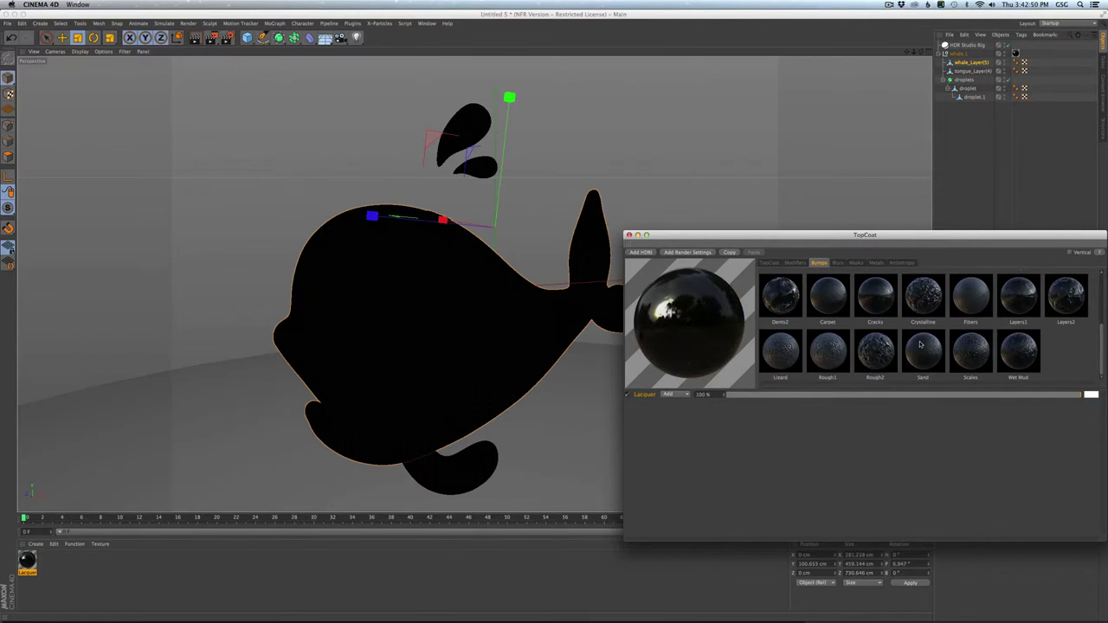
click(1018, 351)
Step: Set the Lacquer layer's Bump Depth to 97 % and render the whale with the Wet Mud bump
click(794, 262)
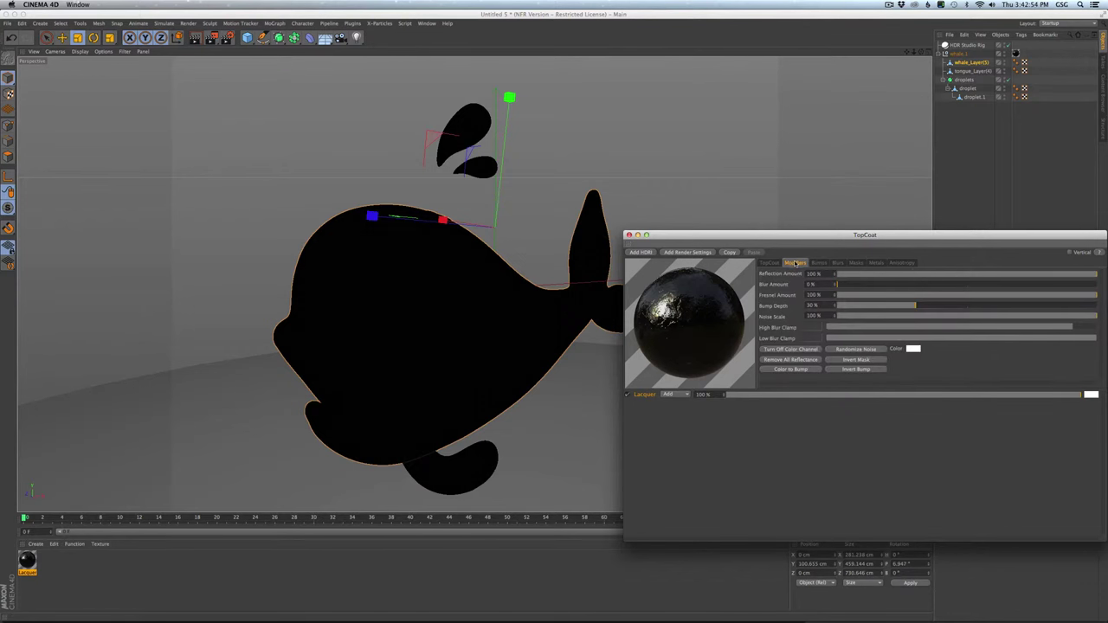
drag(892, 308, 1089, 306)
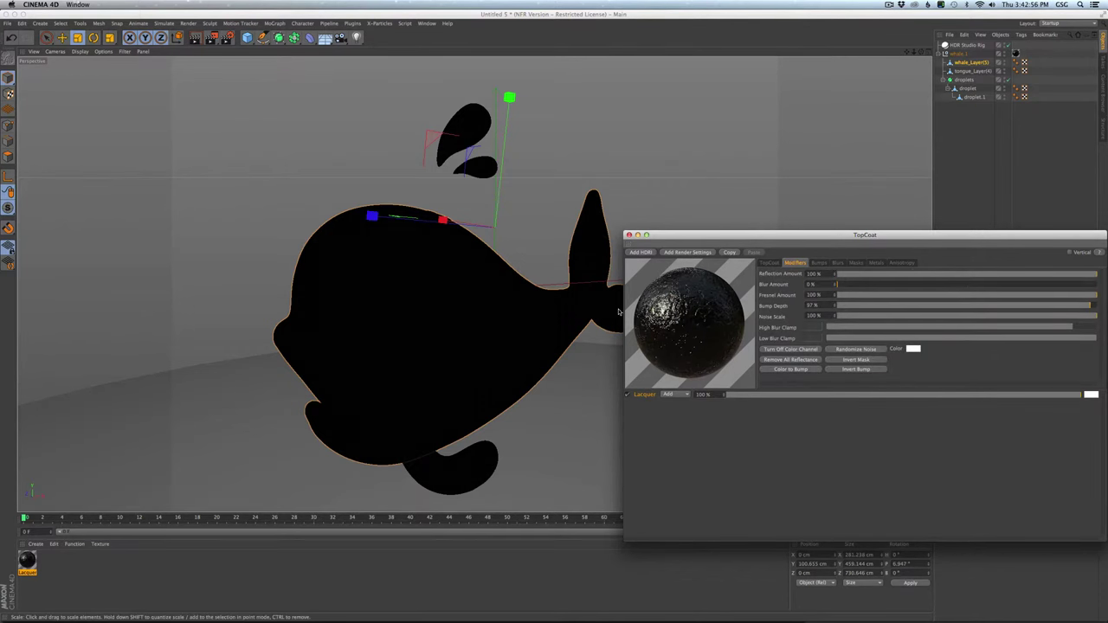
key(alt+r)
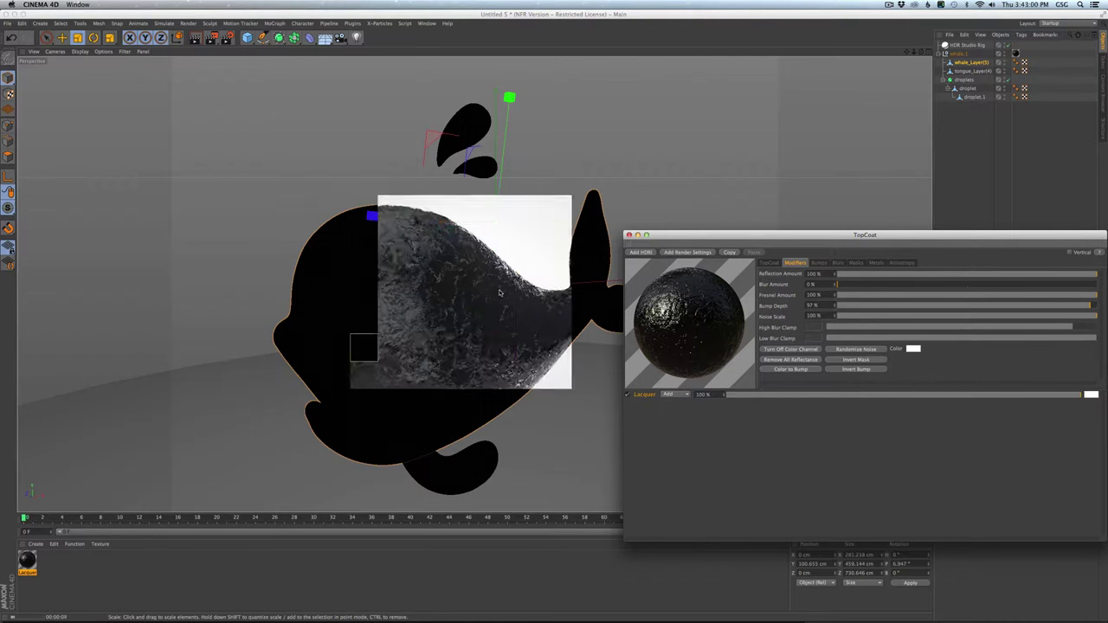
Step: Switch the Lacquer layer's bump to Dents1, set its Bump Depth to 84 %, and render the whale
click(818, 263)
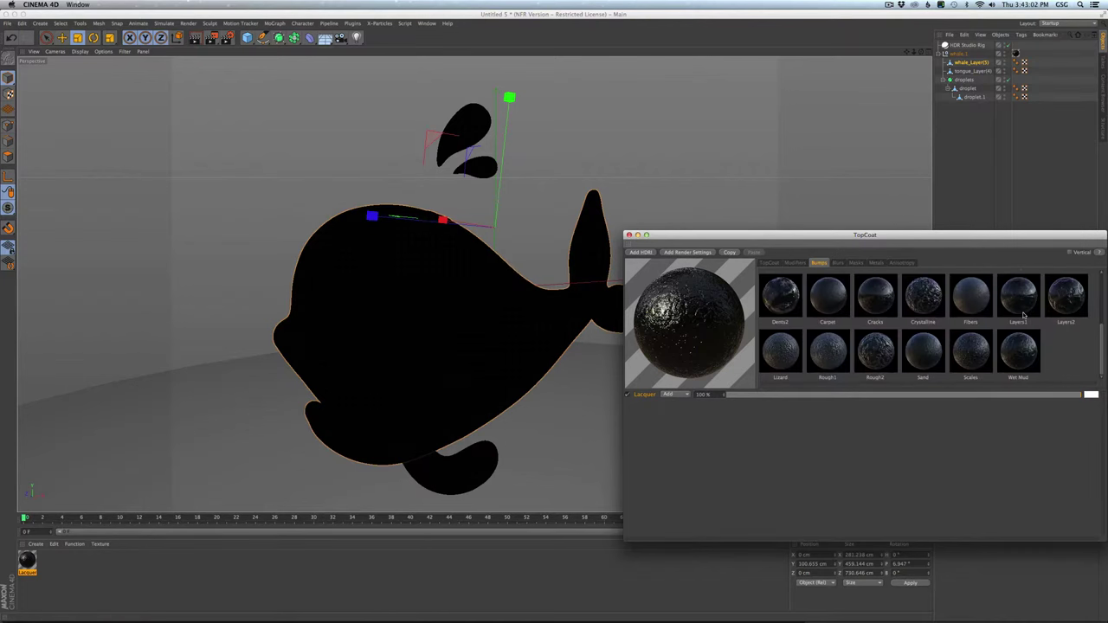
drag(1099, 338, 1094, 308)
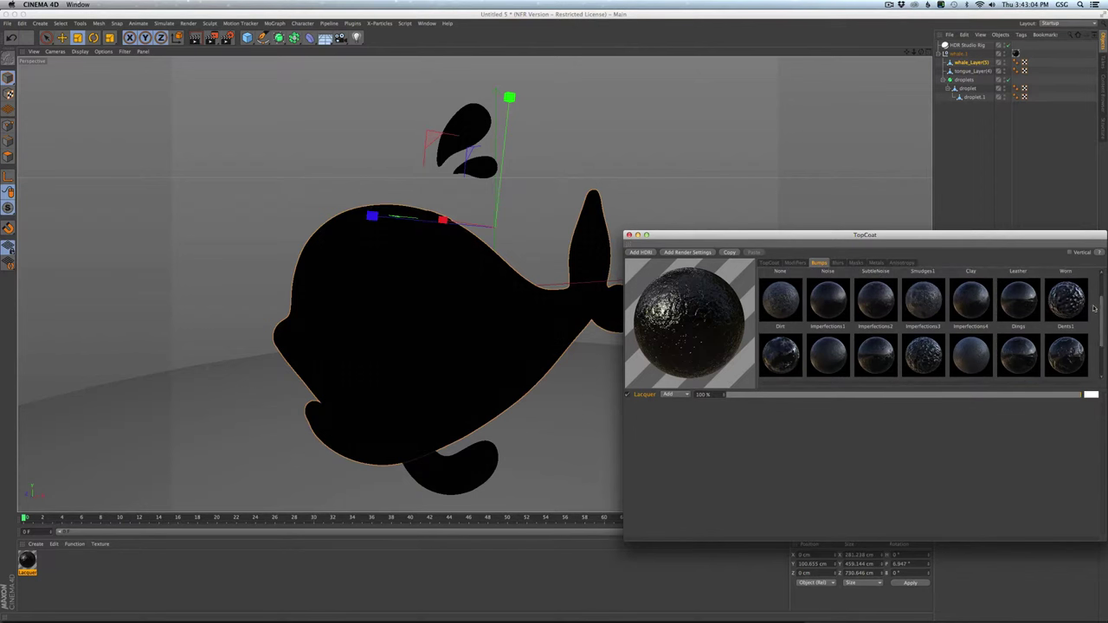
click(1079, 307)
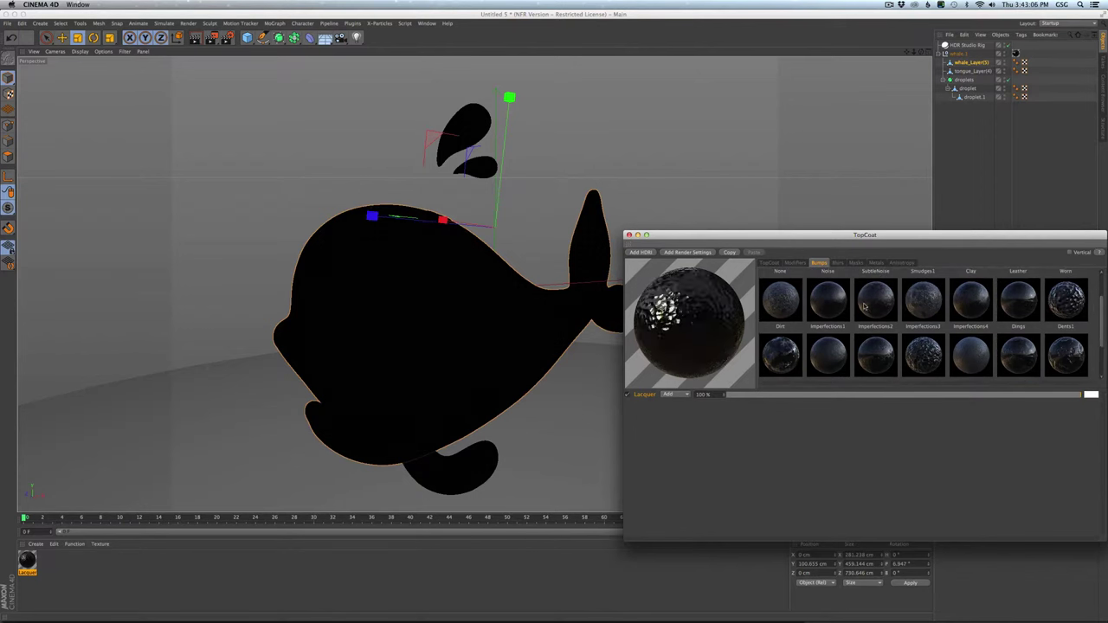
click(795, 263)
drag(911, 307, 1055, 307)
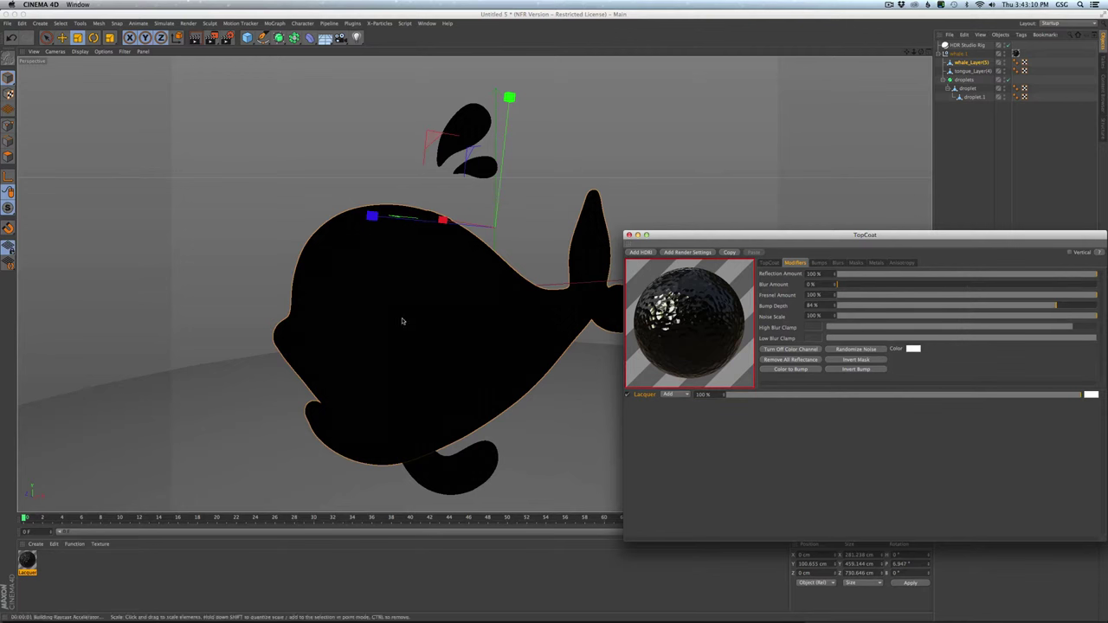
key(ctrl+r)
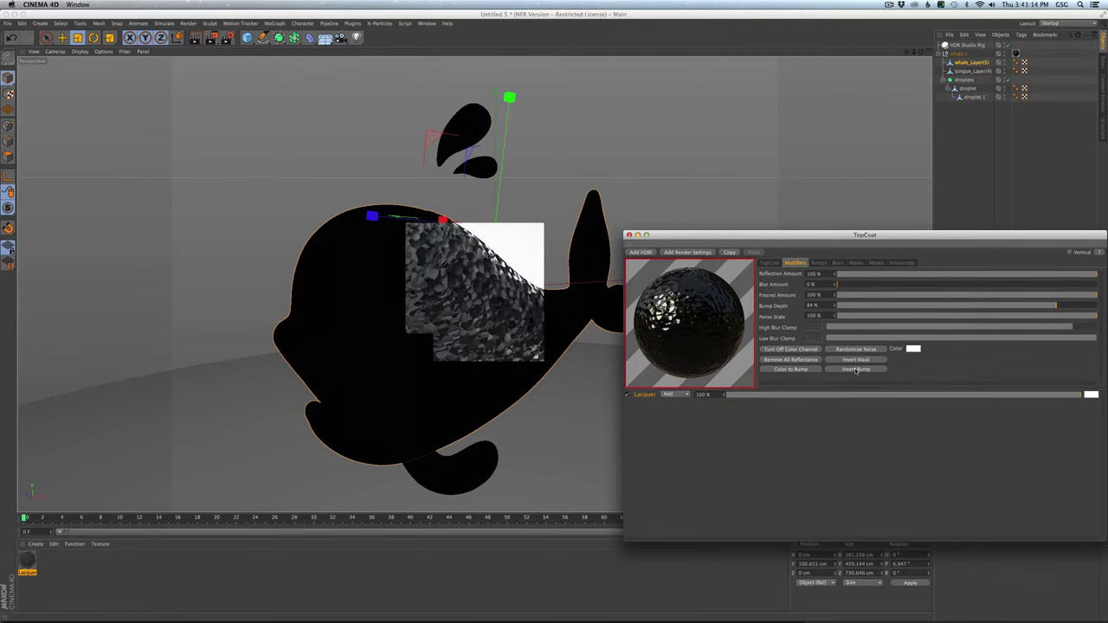
Step: Invert the Lacquer layer's Dents1 bump and render the whale to compare the dents
key(super+r)
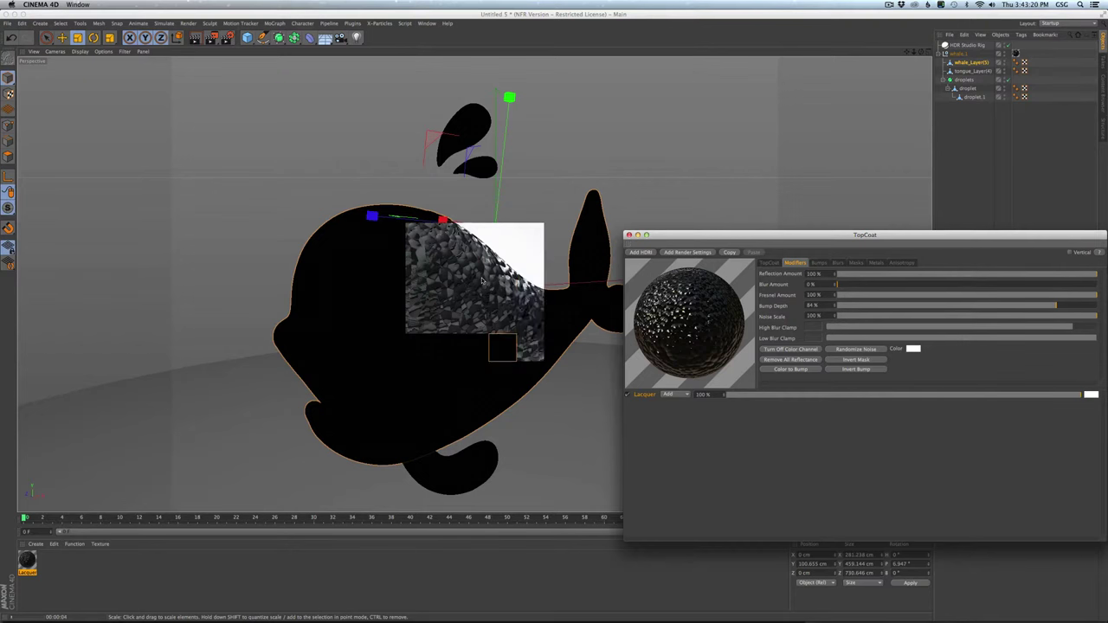
click(480, 280)
alt+drag(573, 326, 514, 322)
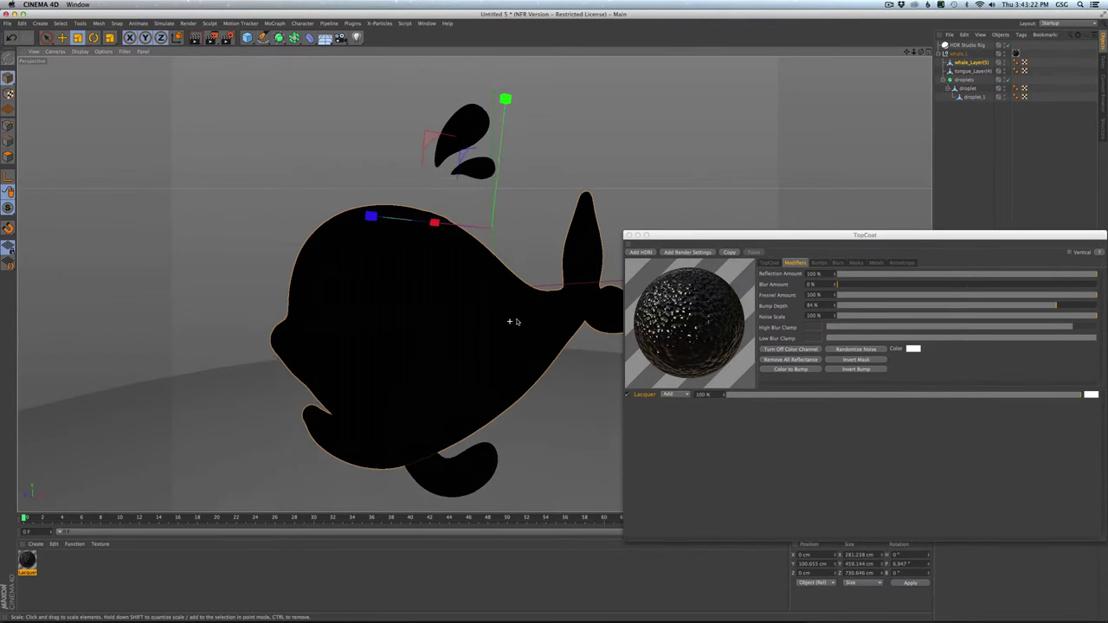
Step: Change the Lacquer layer's color to red and bring the TopCoat layer presets back into view
click(914, 349)
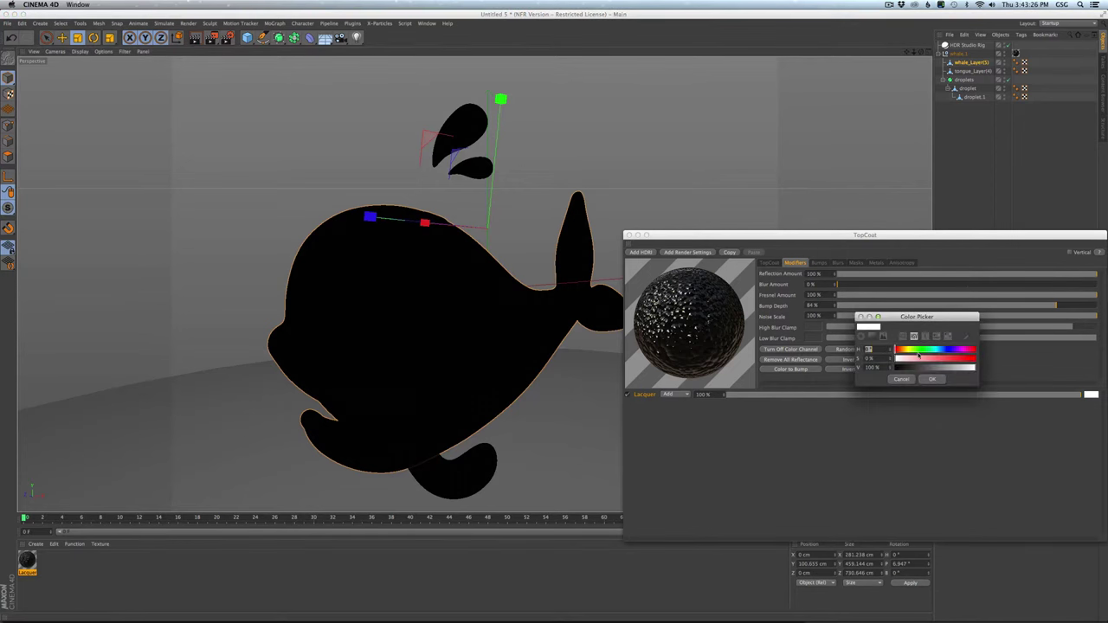
click(932, 379)
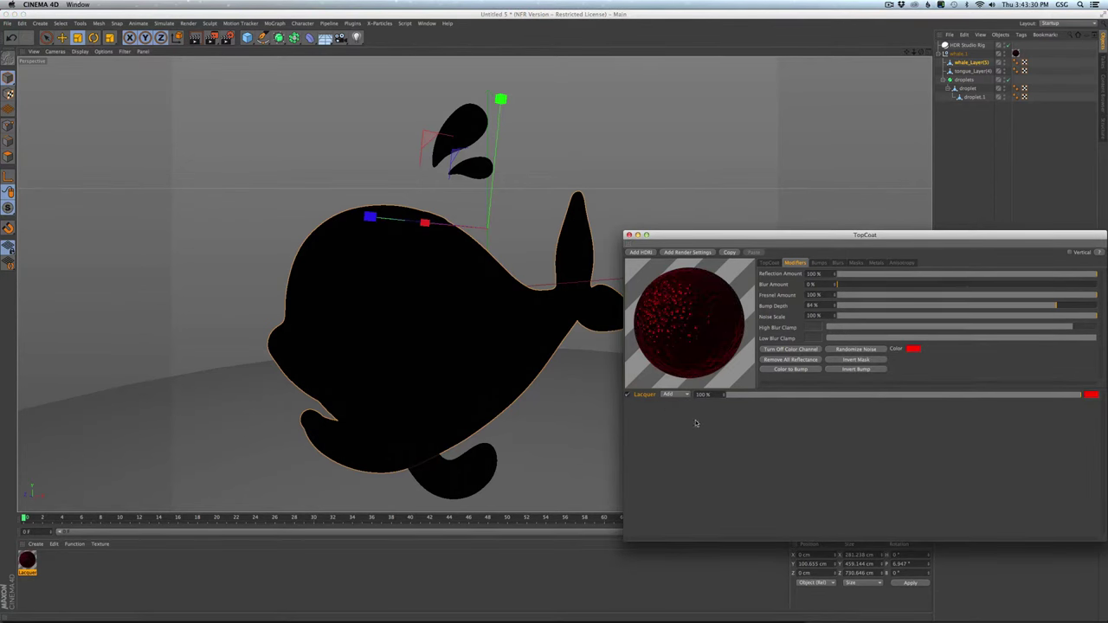
click(769, 263)
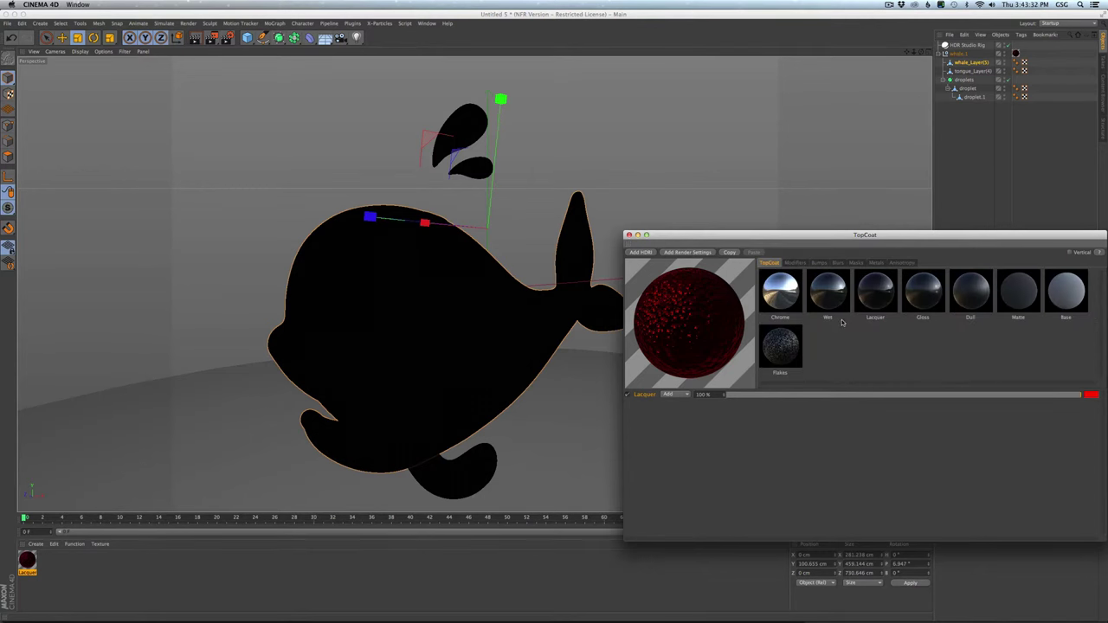
Step: Replace the red Lacquer layer with a Base layer and stack Matte, Dull and Lacquer layers above it
click(1060, 291)
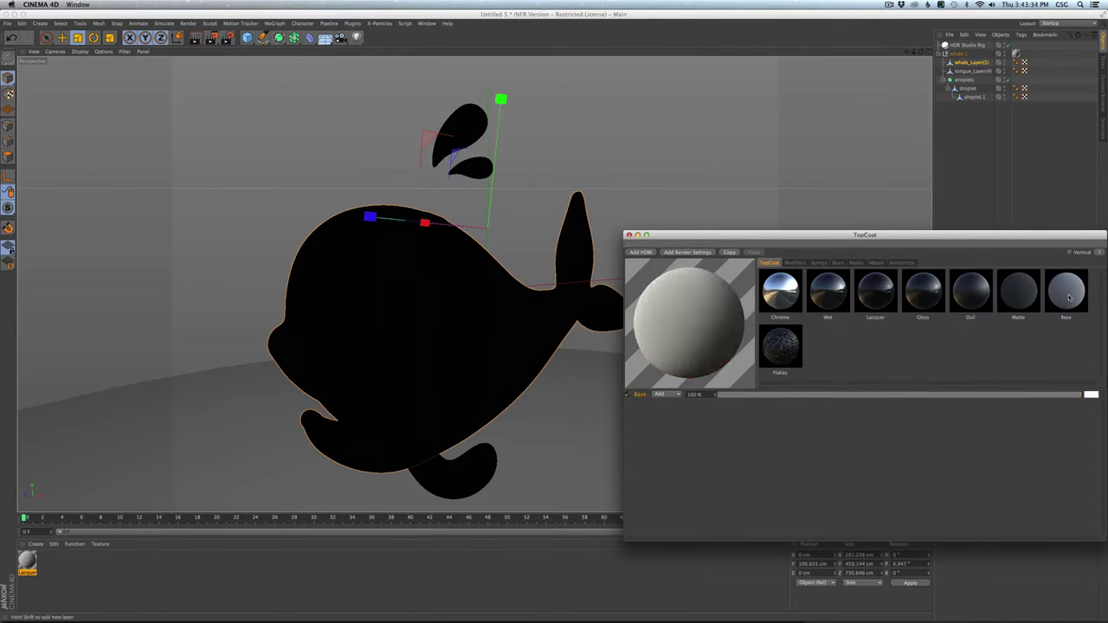
click(1021, 301)
click(968, 294)
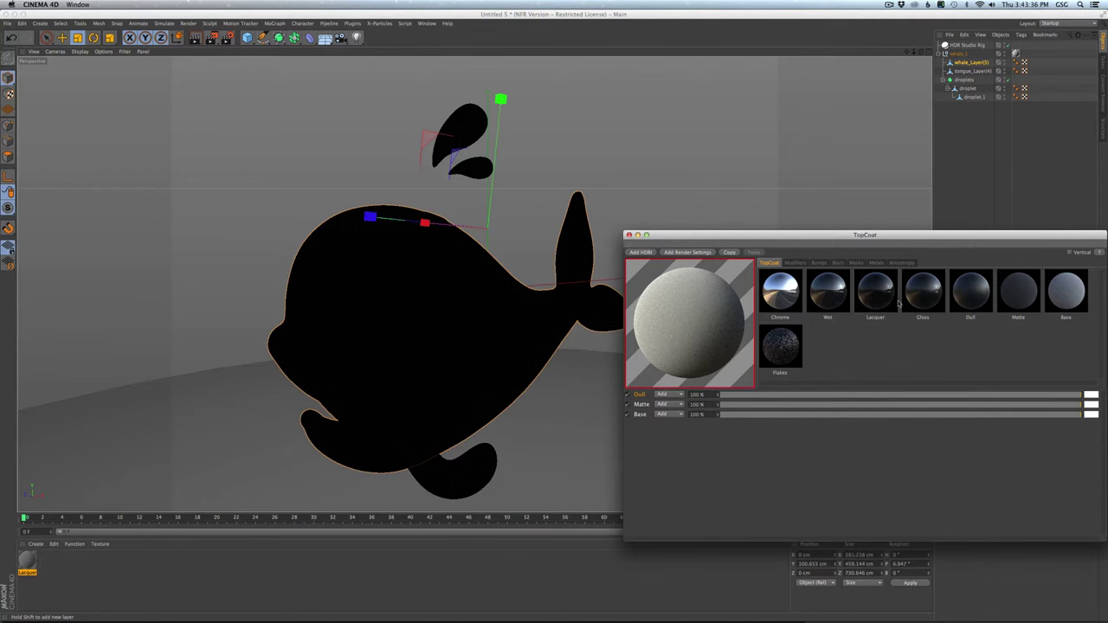
click(879, 301)
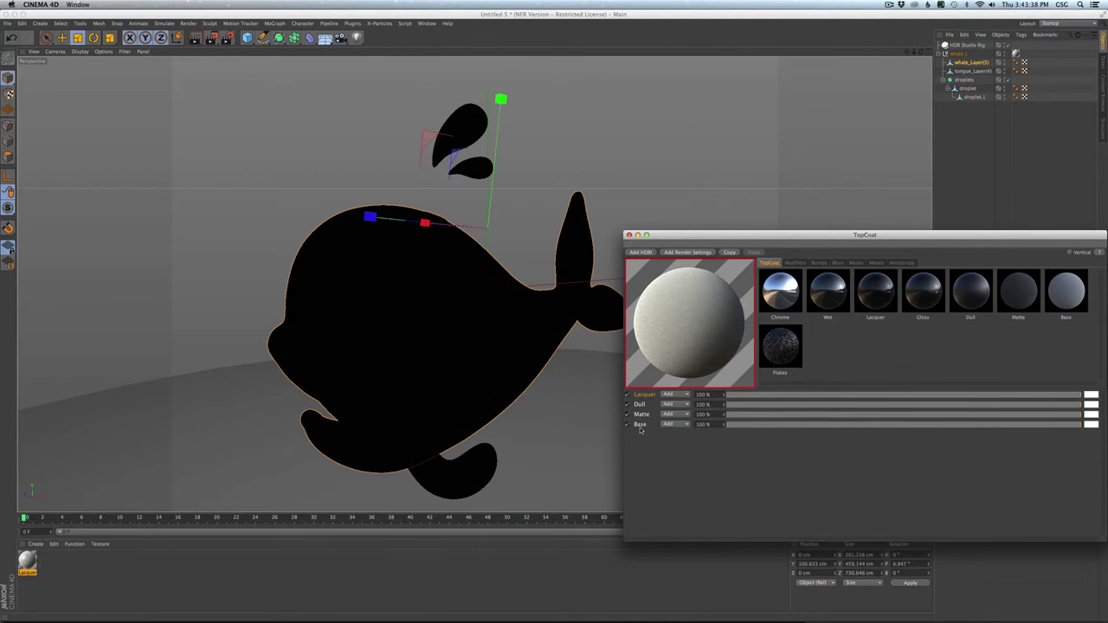
Step: Set the color of the Lacquer, Dull, Matte and Base layers to yellow all at once
click(795, 262)
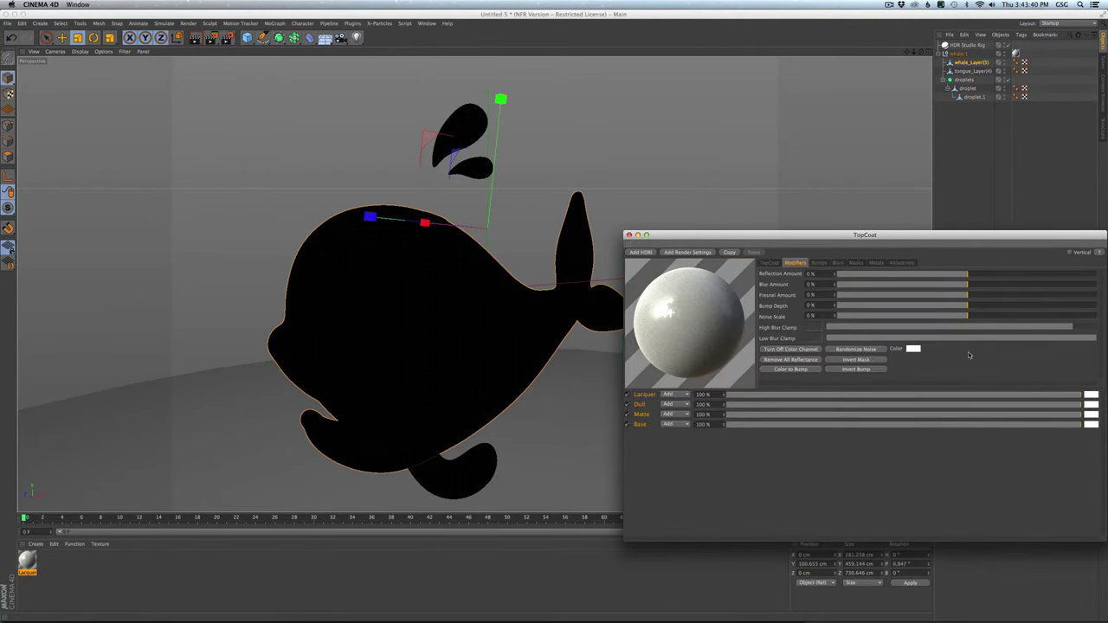
click(916, 349)
click(912, 349)
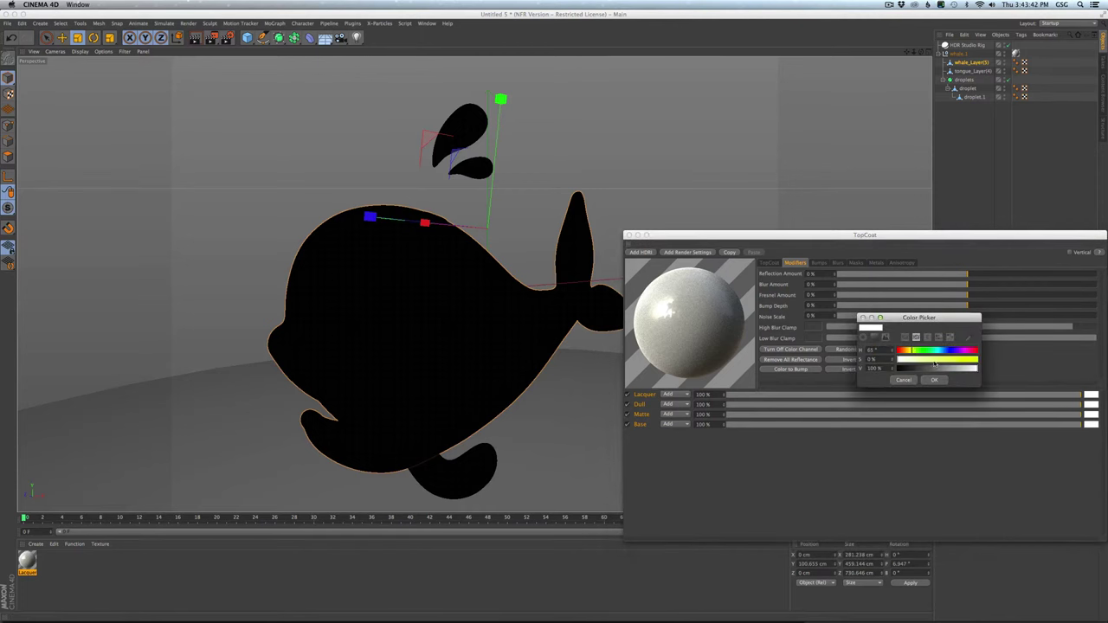
click(937, 380)
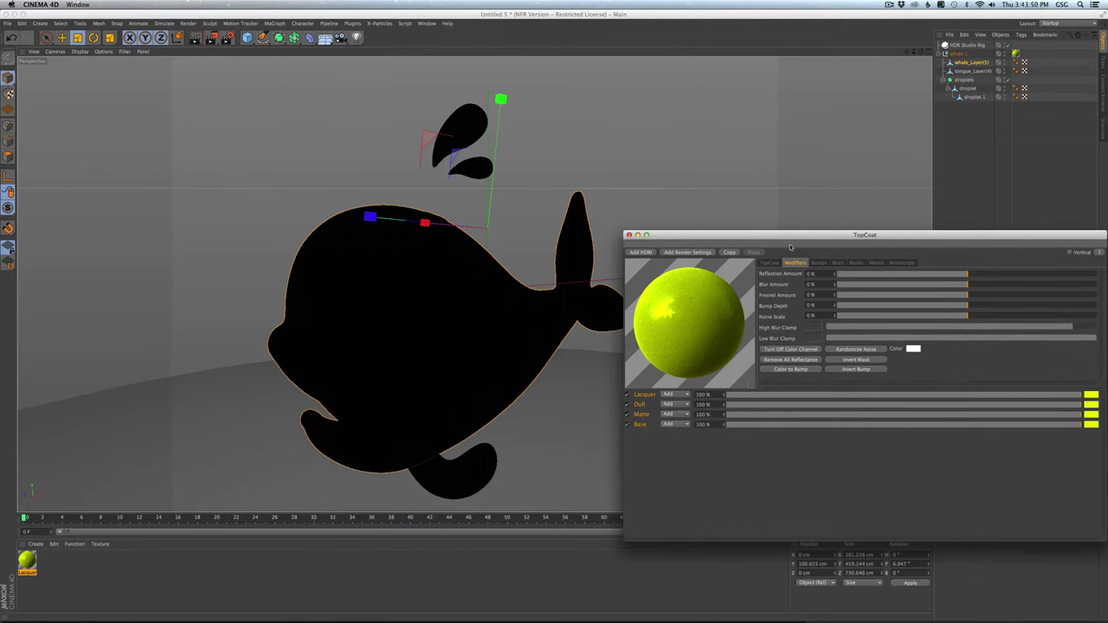
Step: Replace all reflectance layers with a new Base layer and add a Chrome layer above it
click(765, 263)
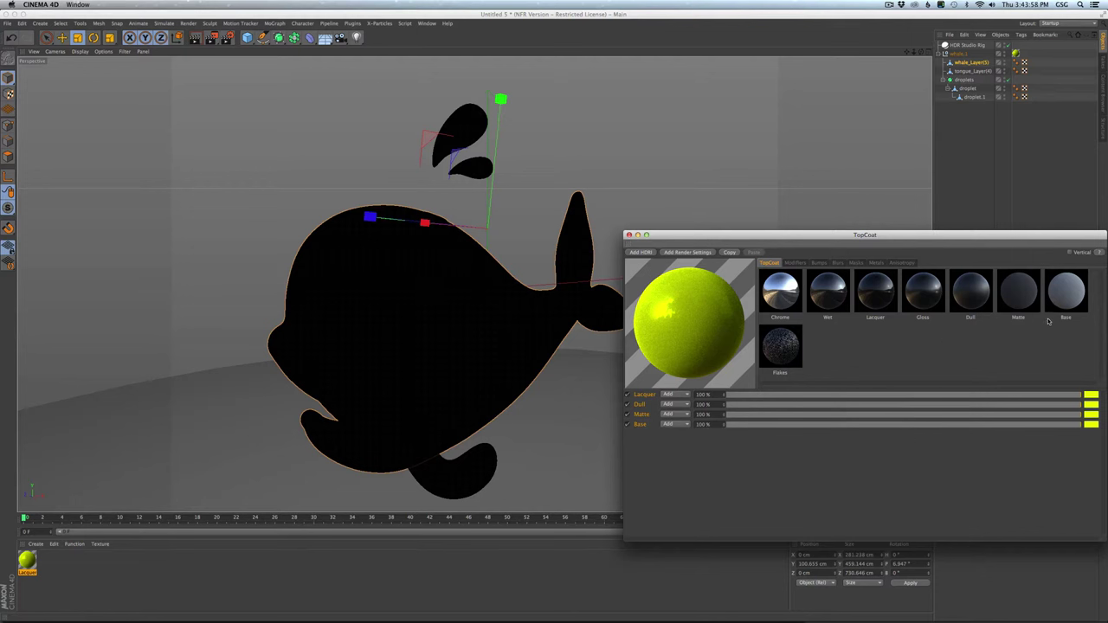
click(1078, 297)
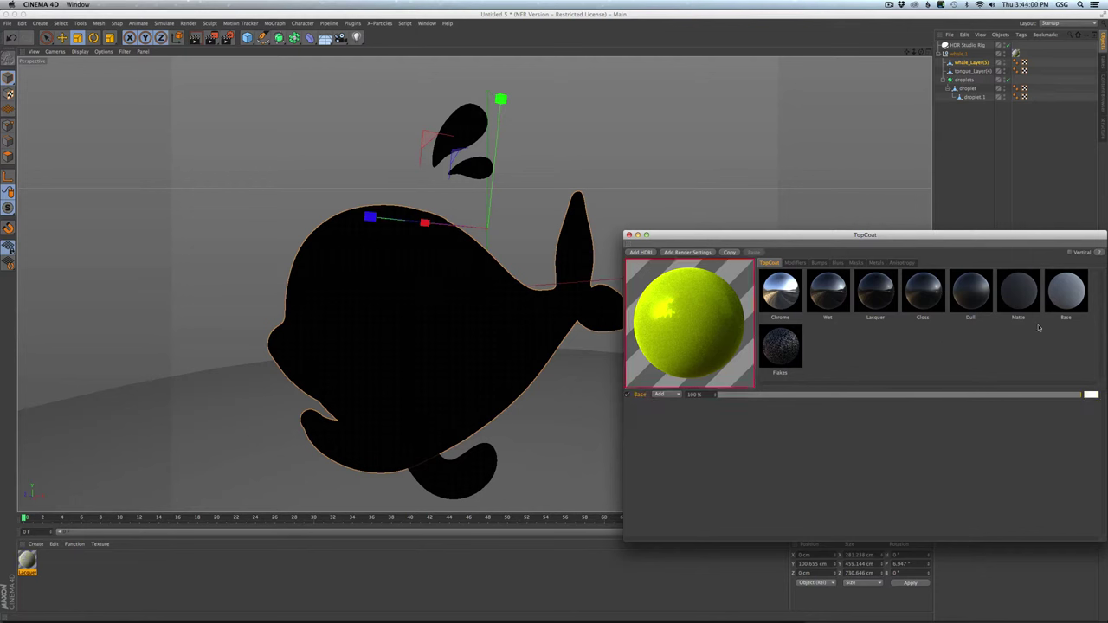
shift+click(780, 293)
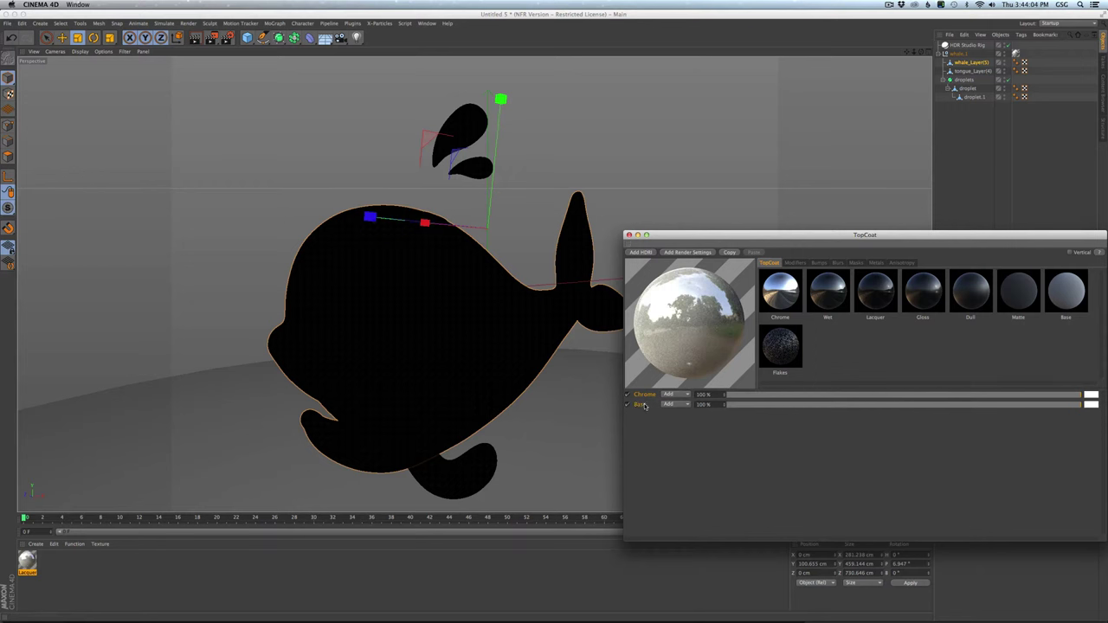
Step: Raise the Blur Amount of the Chrome and Base layers together, bringing the Chrome layer to 26 %
click(791, 263)
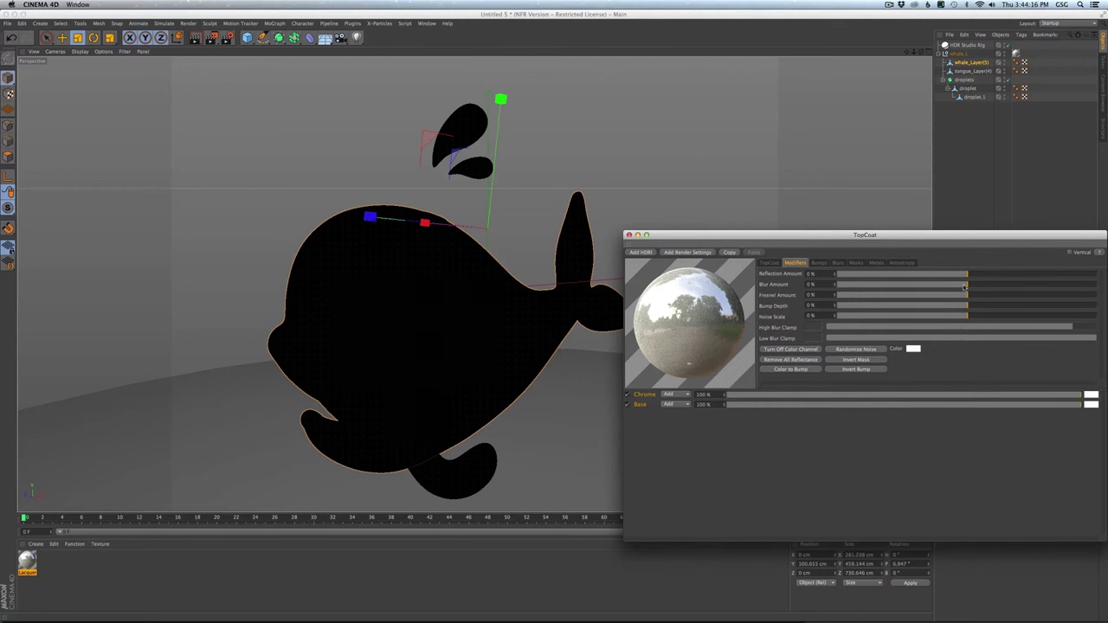
click(1000, 288)
drag(1000, 289, 1002, 288)
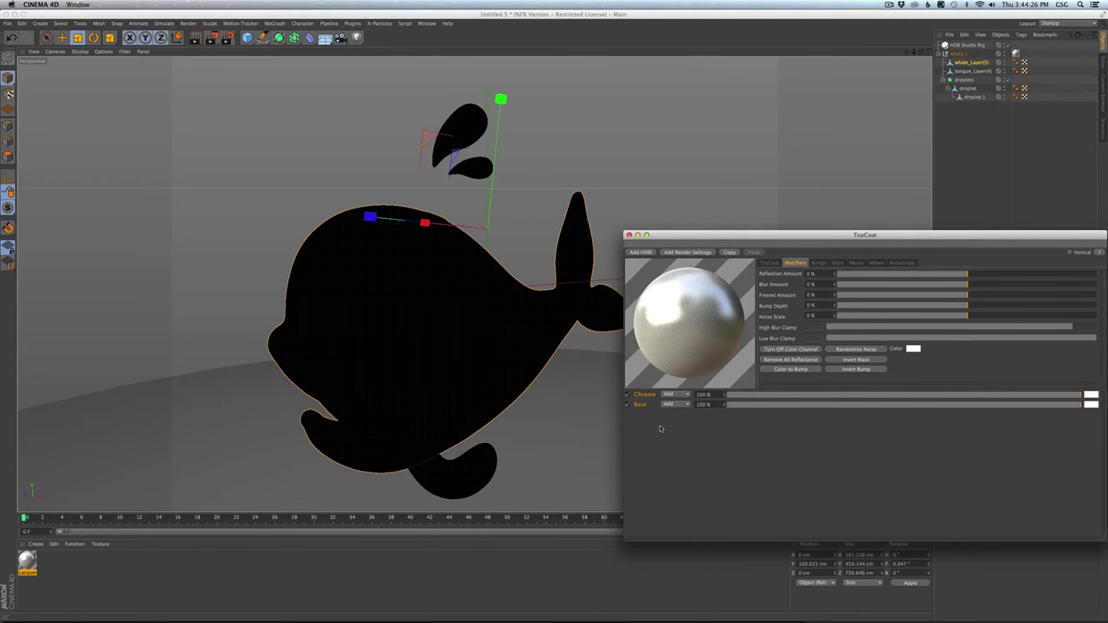
Step: Compare the individual modifier values of the Base and Chrome layers and reselect both layers
click(644, 394)
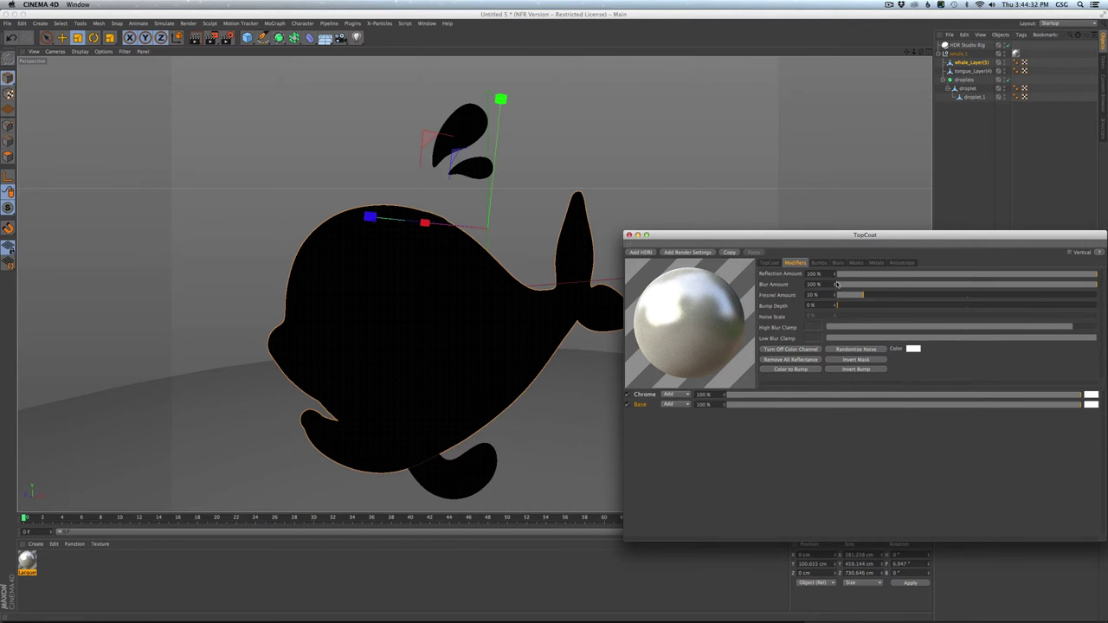
click(645, 395)
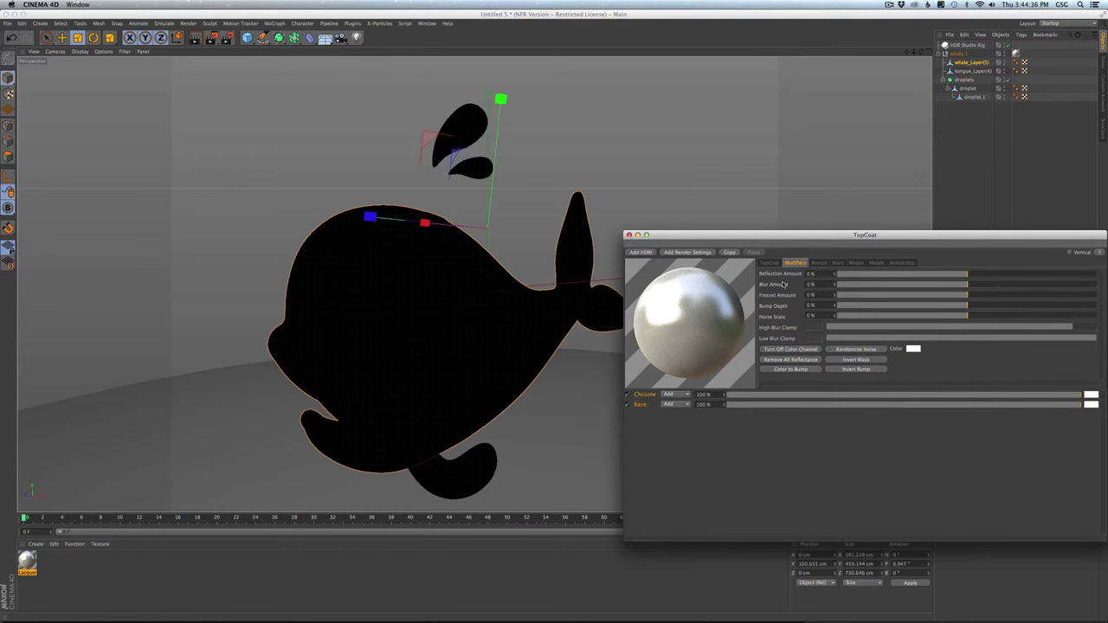
click(651, 395)
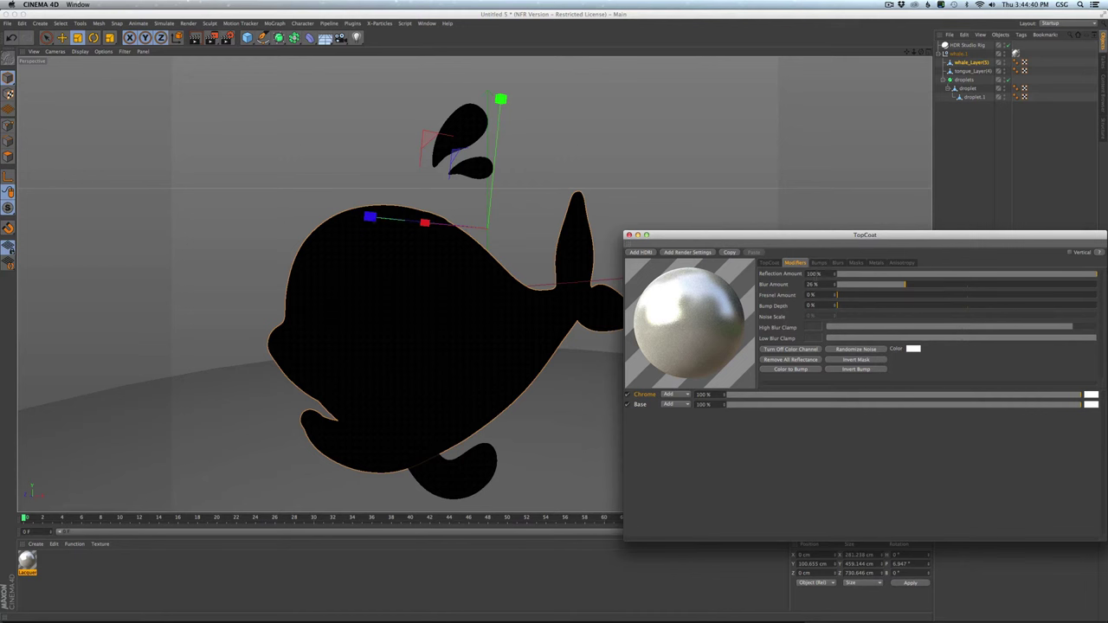
shift+click(643, 406)
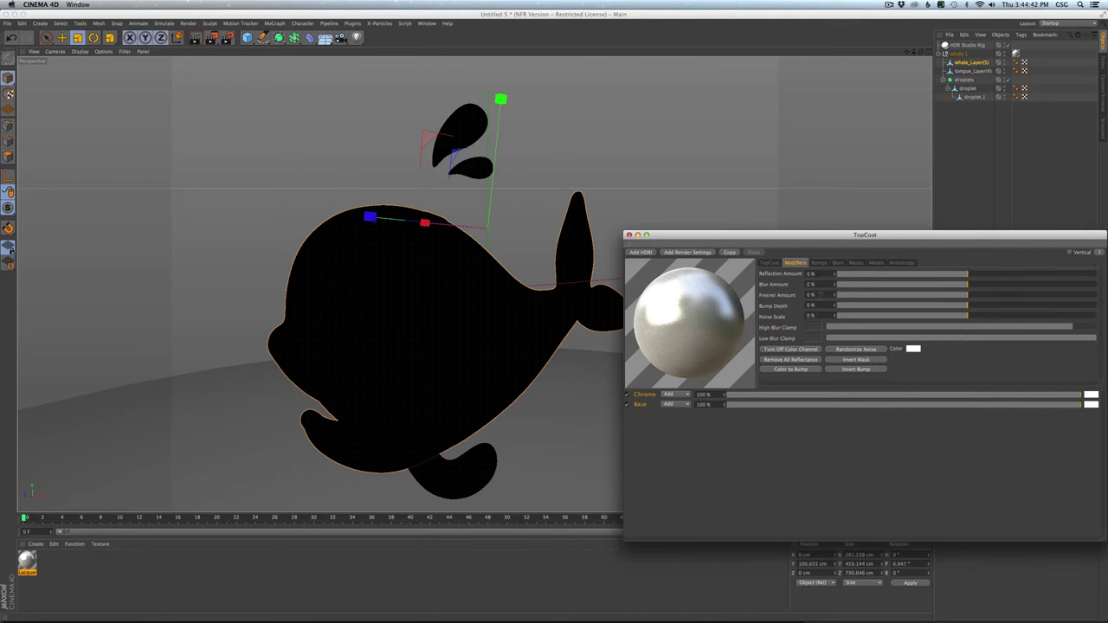
Step: Apply the Dirt bump to the Chrome and Base layers and raise their Noise Scale to about 576 %
click(819, 263)
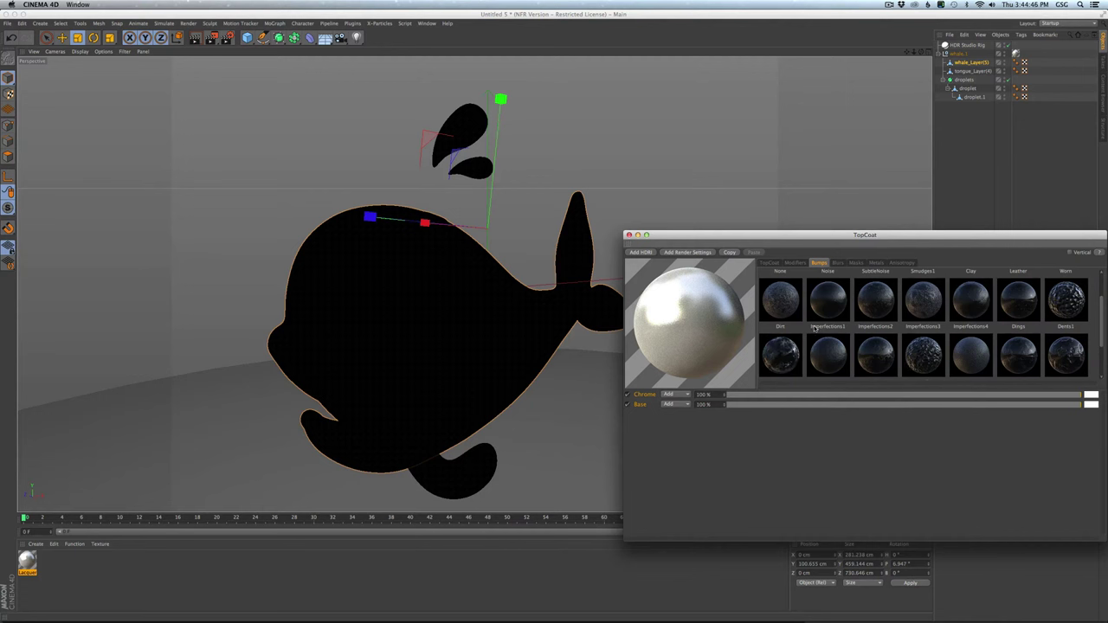
click(794, 305)
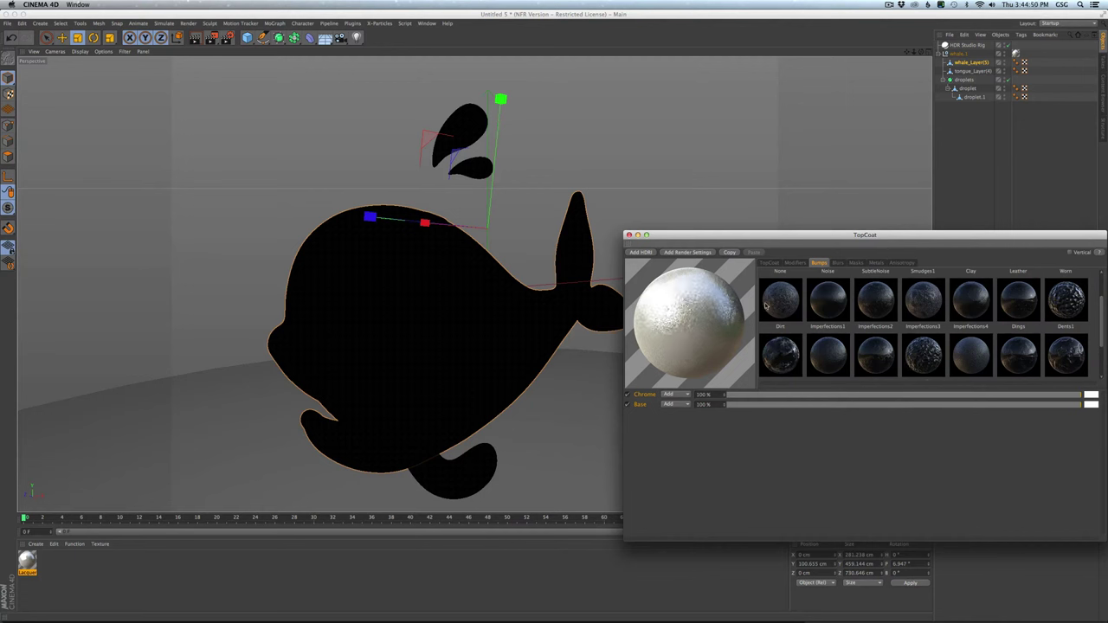
click(794, 263)
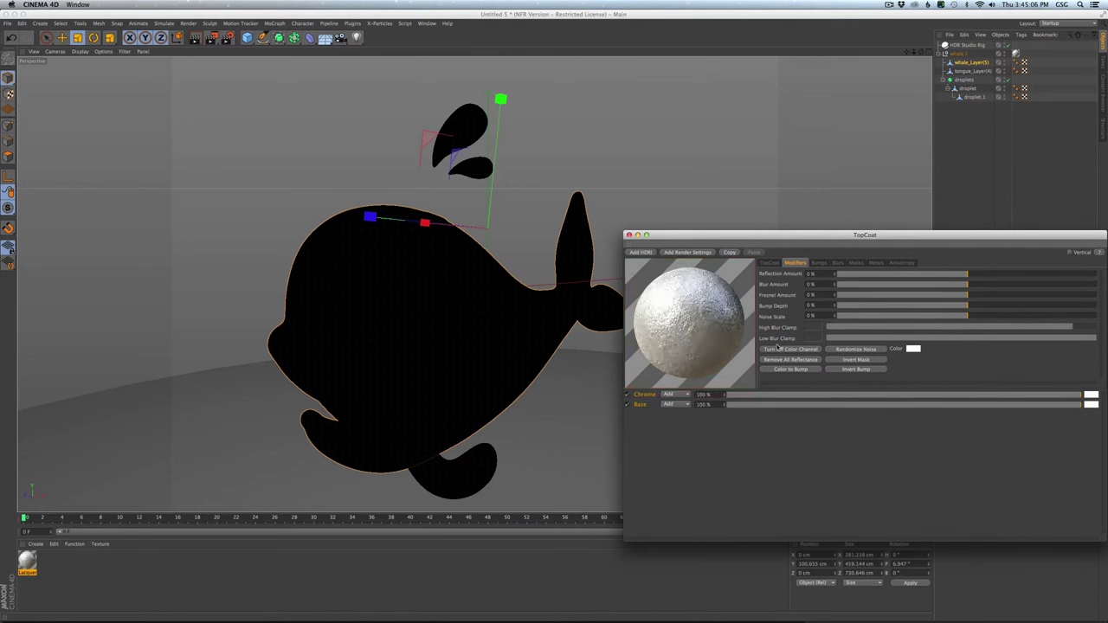
drag(967, 316, 1072, 322)
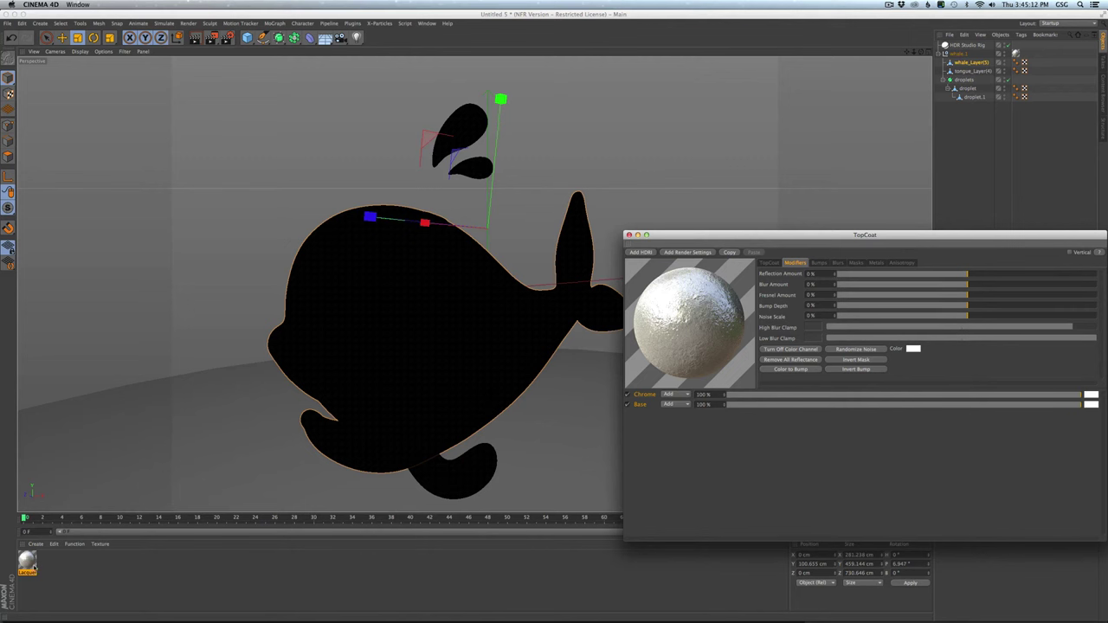
Step: Make three copies of the Lacquer material and set the third material's Chrome layer color to red
ctrl+drag(28, 563, 94, 564)
key(ctrl+v)
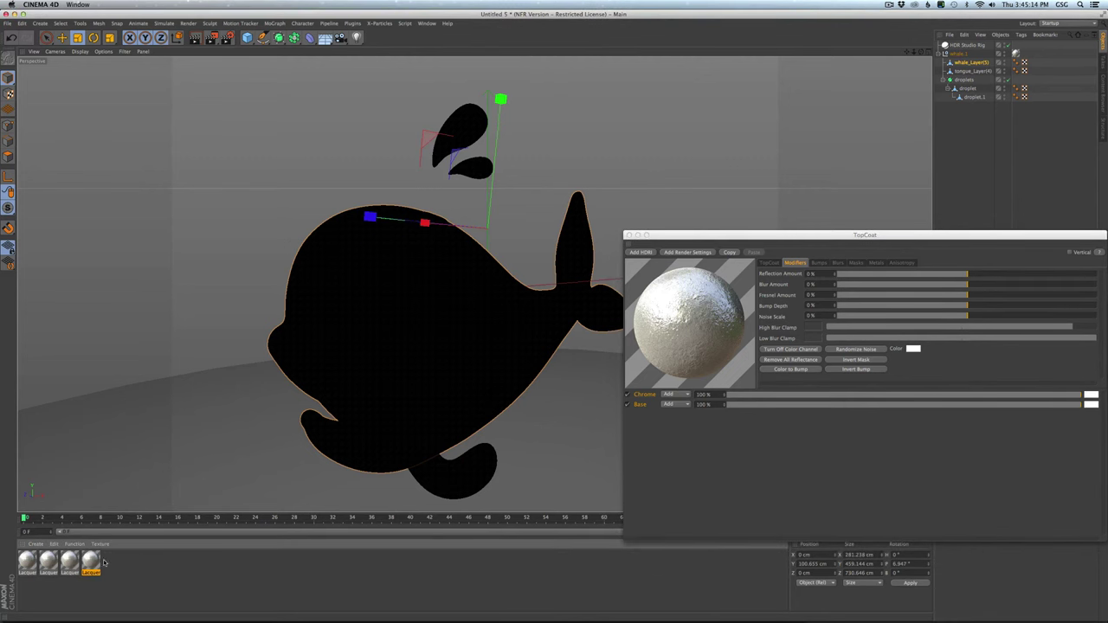
double_click(71, 561)
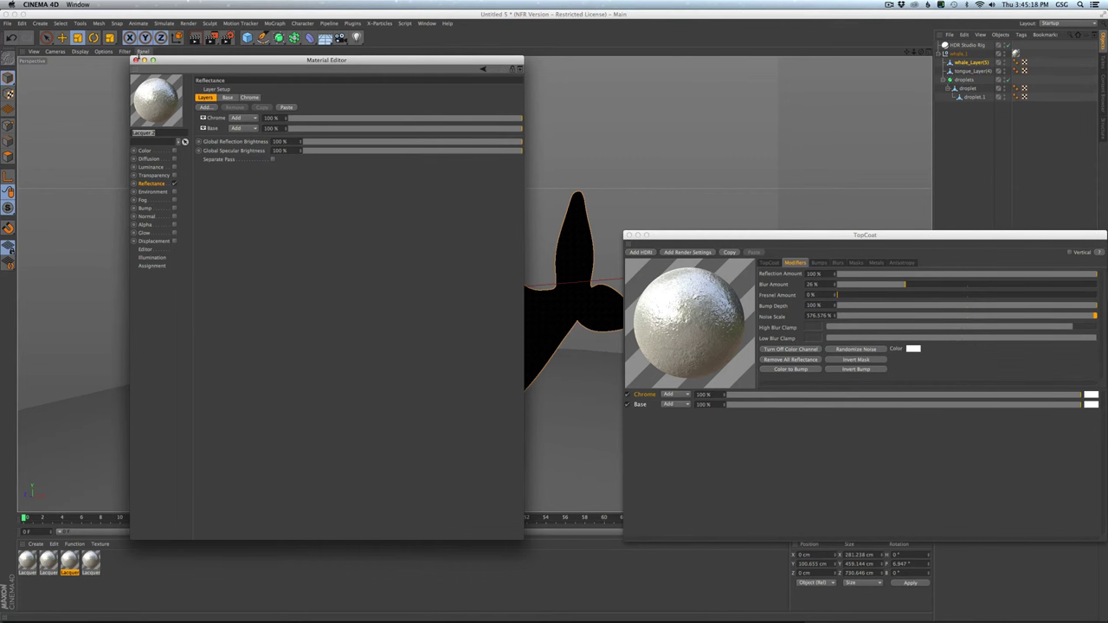
click(135, 60)
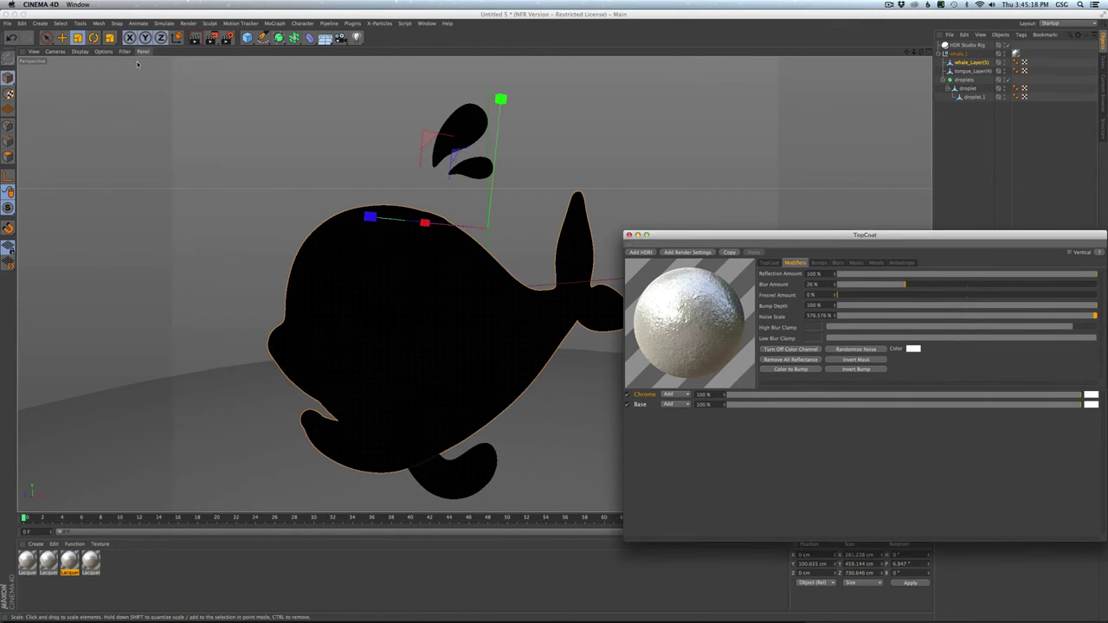
click(1092, 395)
click(1089, 405)
click(1063, 425)
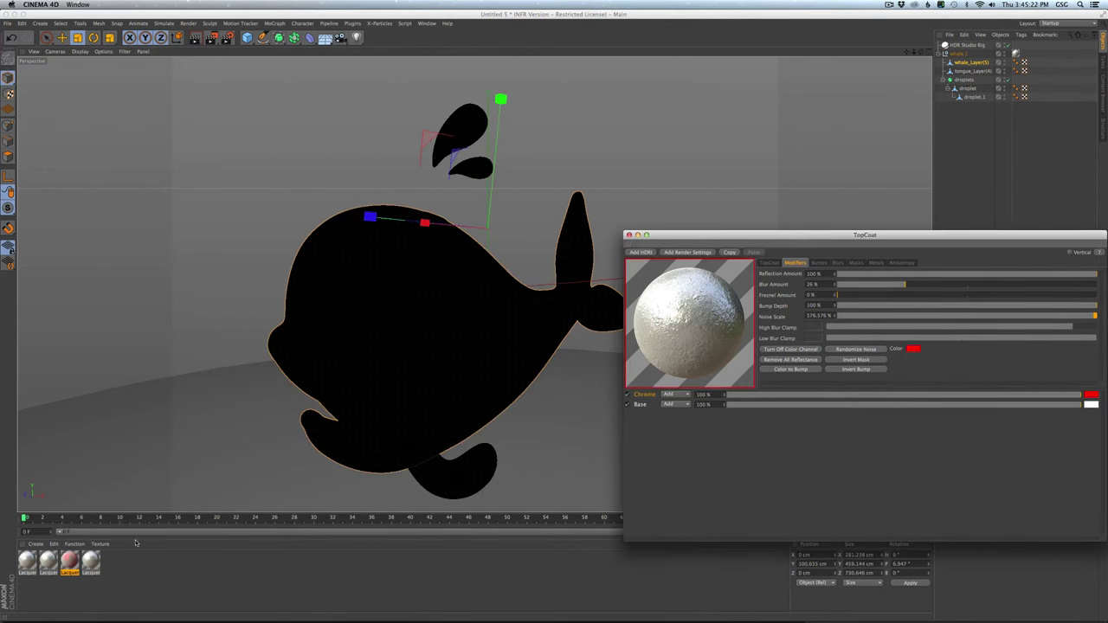
Step: Lower the Reflection Amount of all four materials together to 11 % and check the Chrome layer of the fourth material
drag(149, 563, 30, 560)
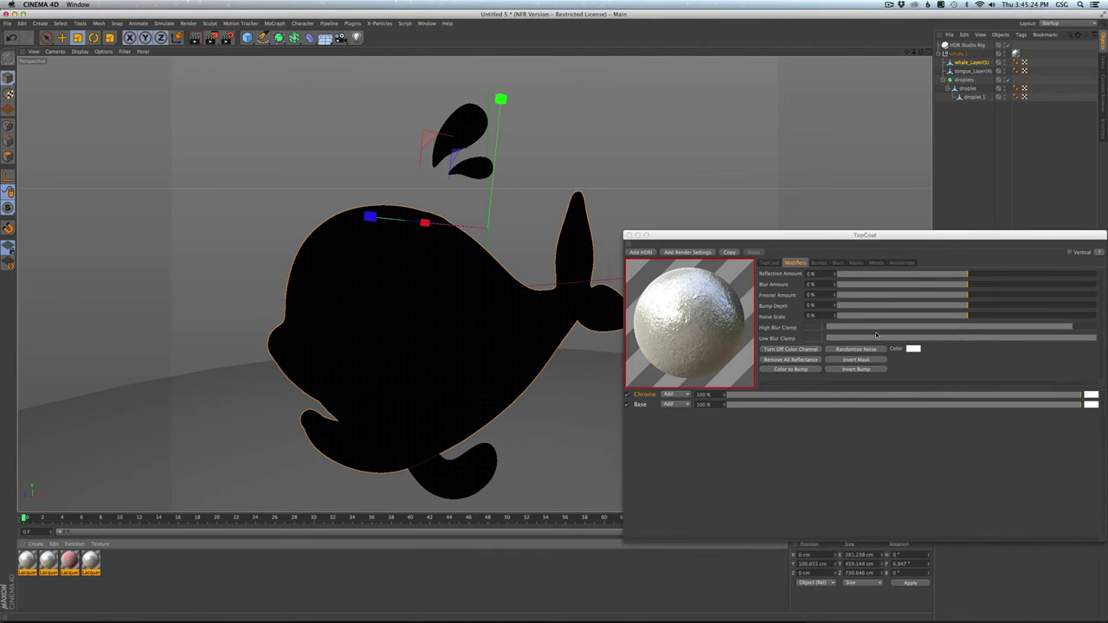
drag(934, 274, 927, 275)
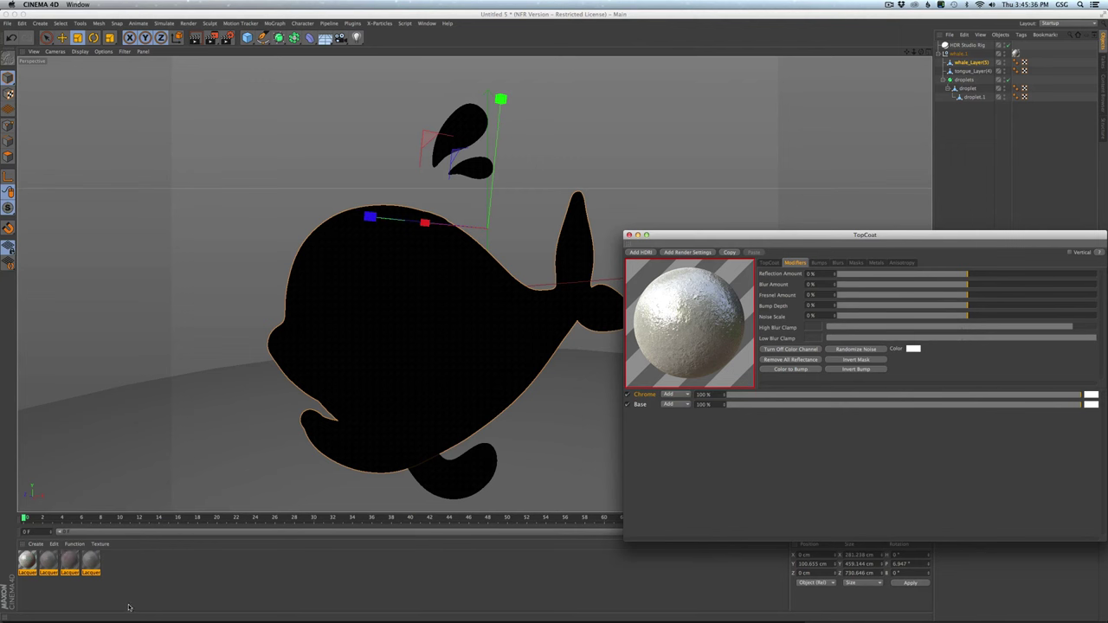
click(91, 561)
click(644, 397)
click(642, 396)
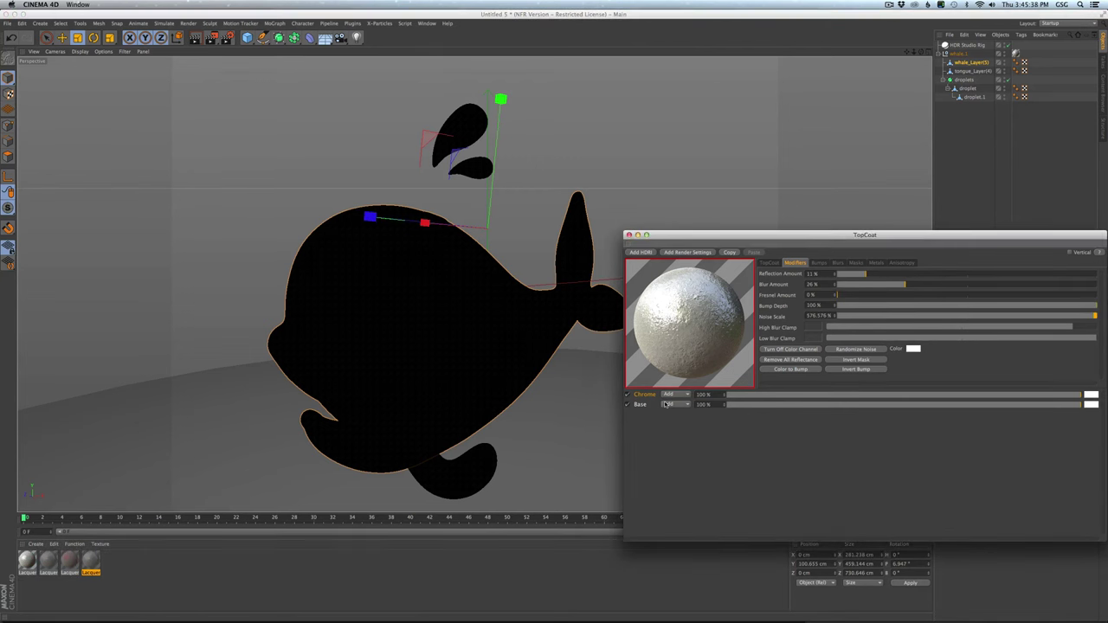